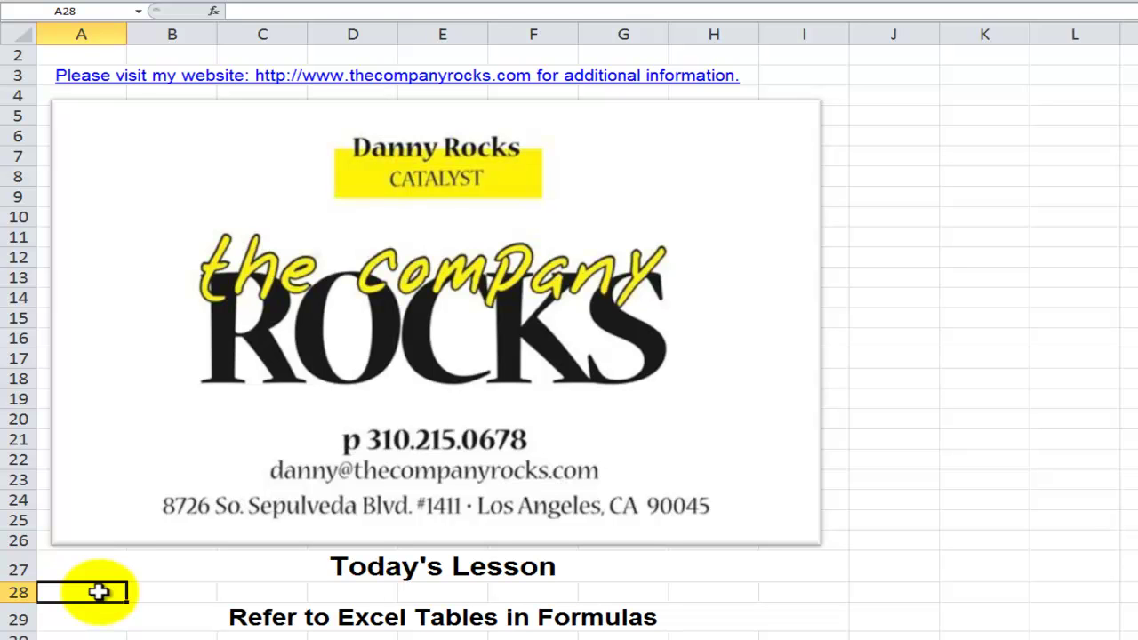
Open the worksheet with total sales by customer and look over its customer summary and the invoice list below
left_click(101, 615)
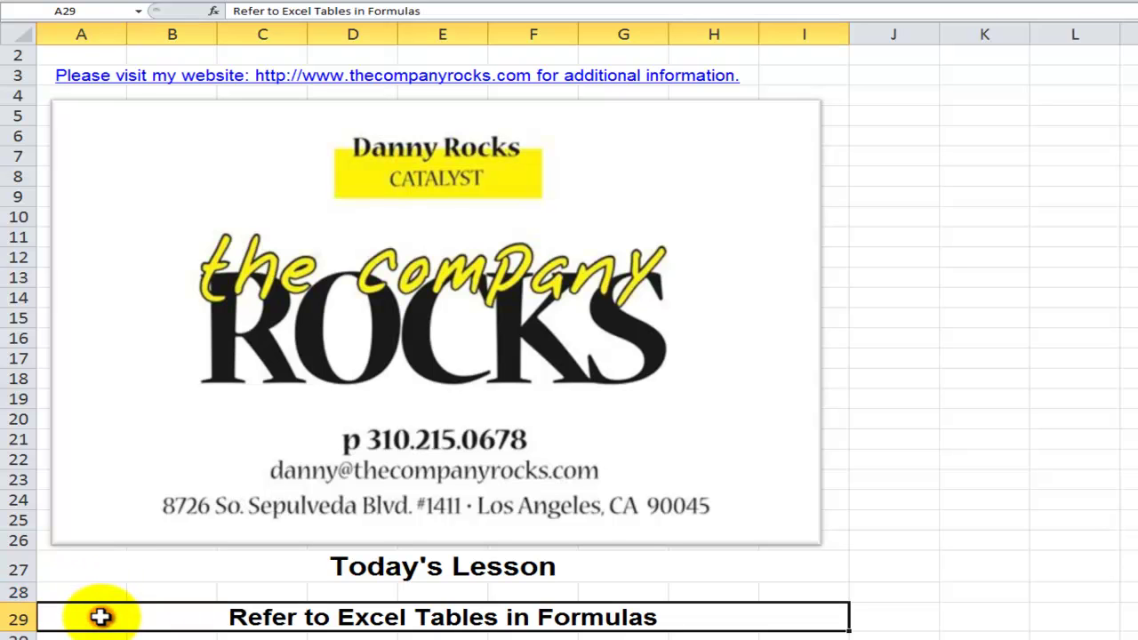
left_click(173, 637)
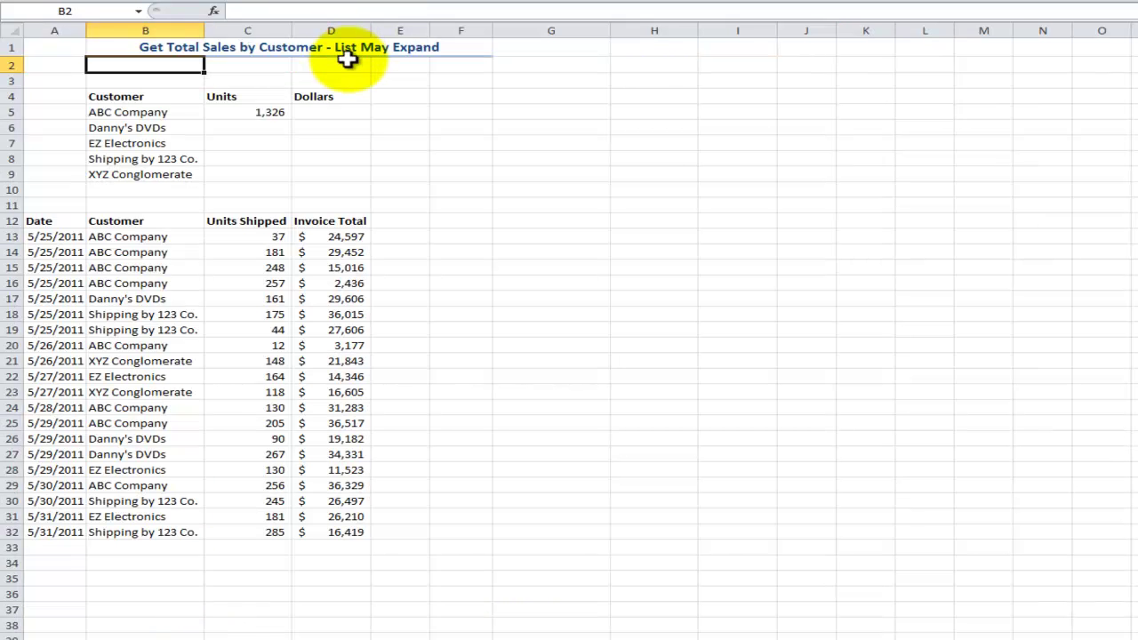
left_click(345, 62)
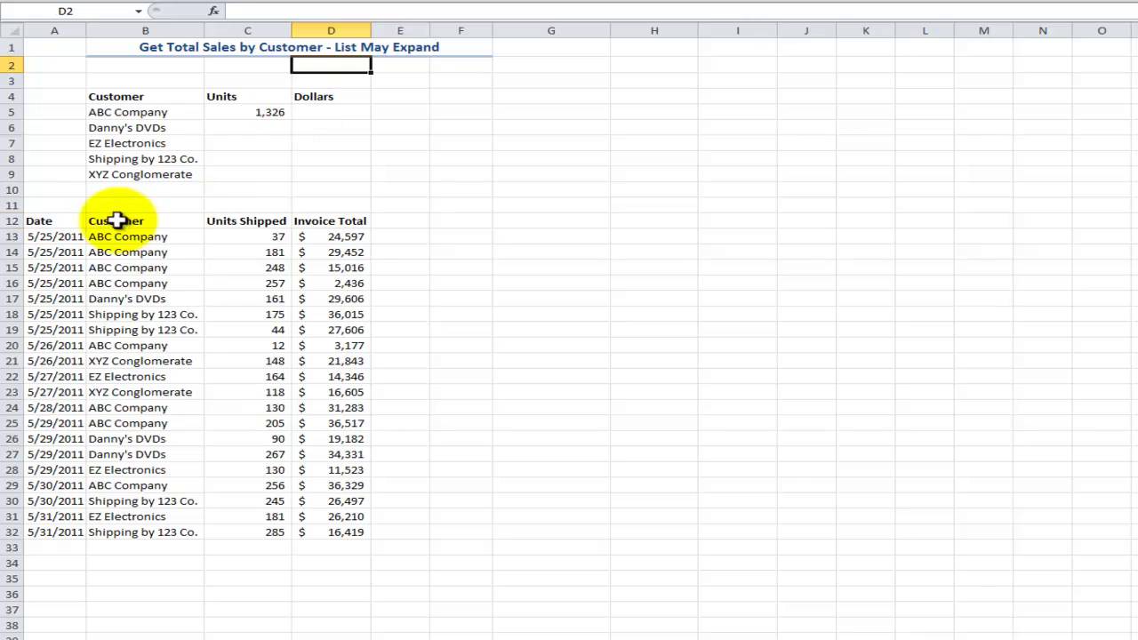
left_click_drag(115, 220, 315, 516)
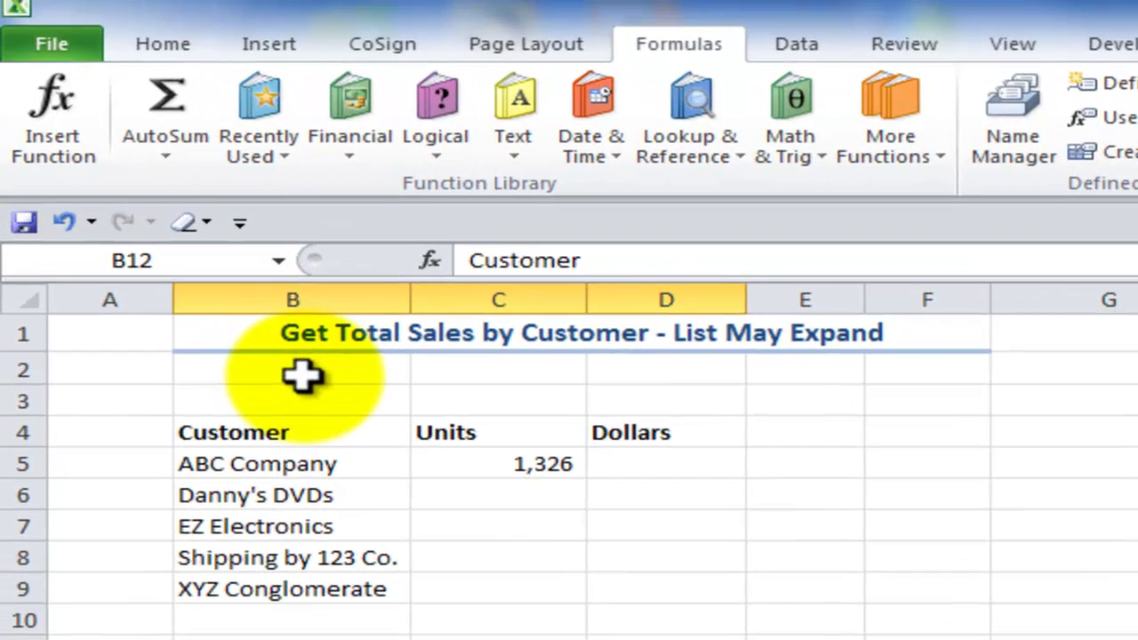
left_click(162, 93)
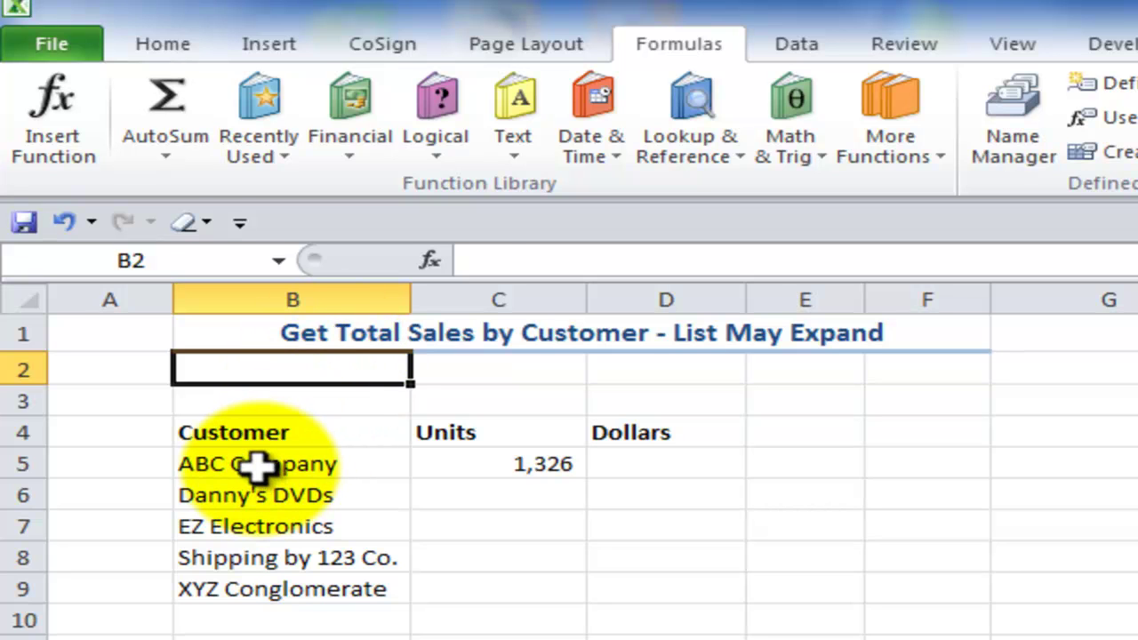
left_click_drag(256, 463, 269, 580)
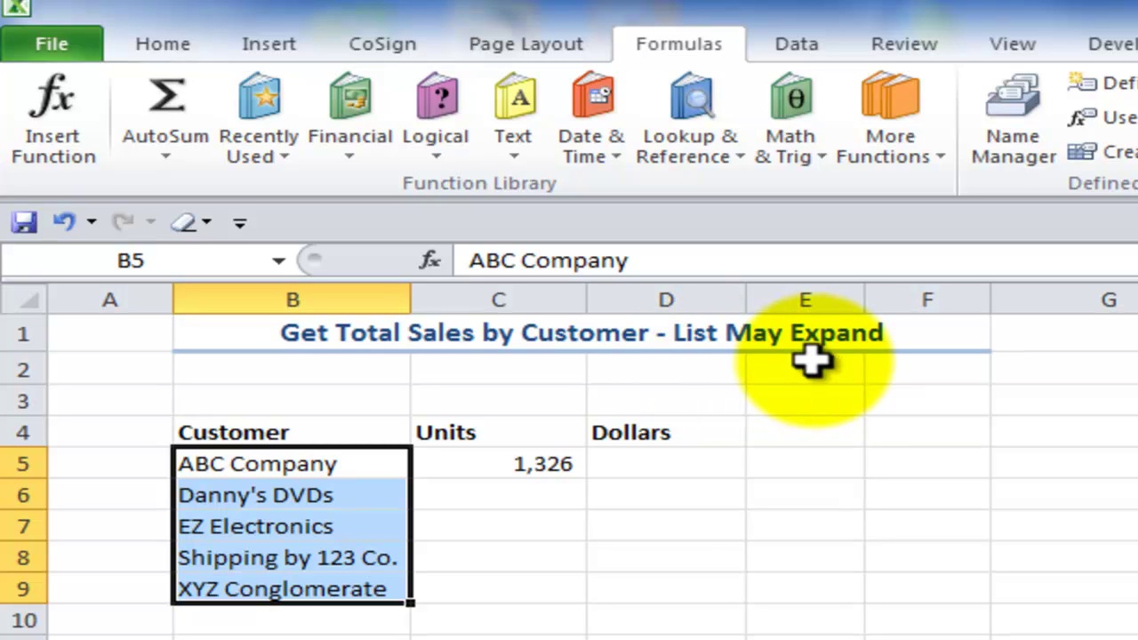
left_click(300, 525)
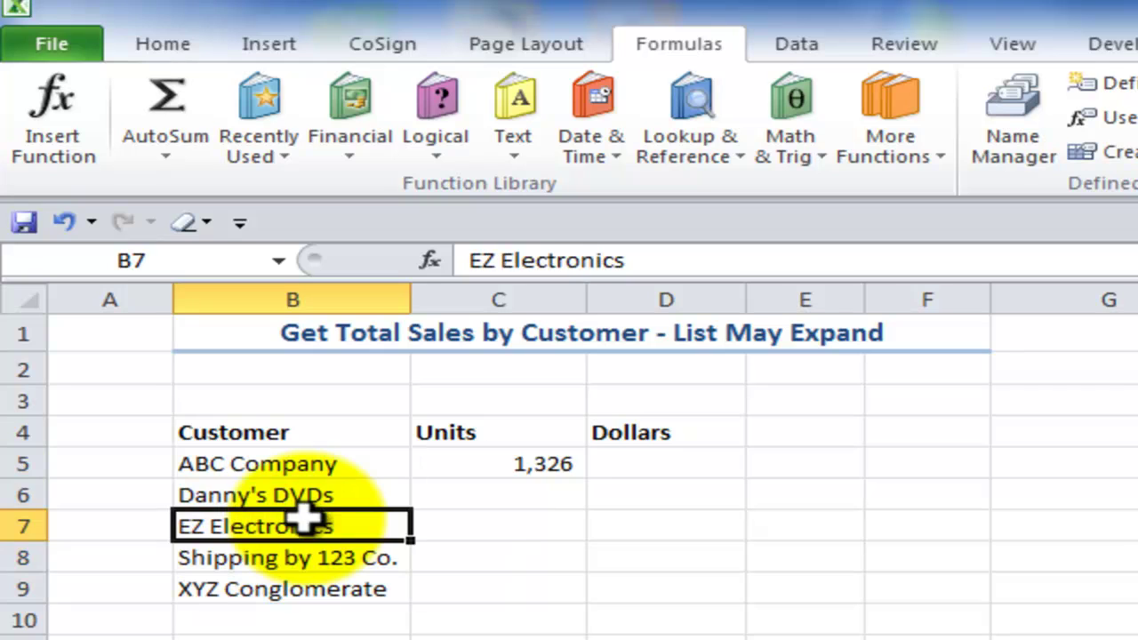
Examine the range, criteria and sum range arguments of the SUMIF formula in cell C5, leaving the formula as it is
left_click(495, 466)
double_click(496, 463)
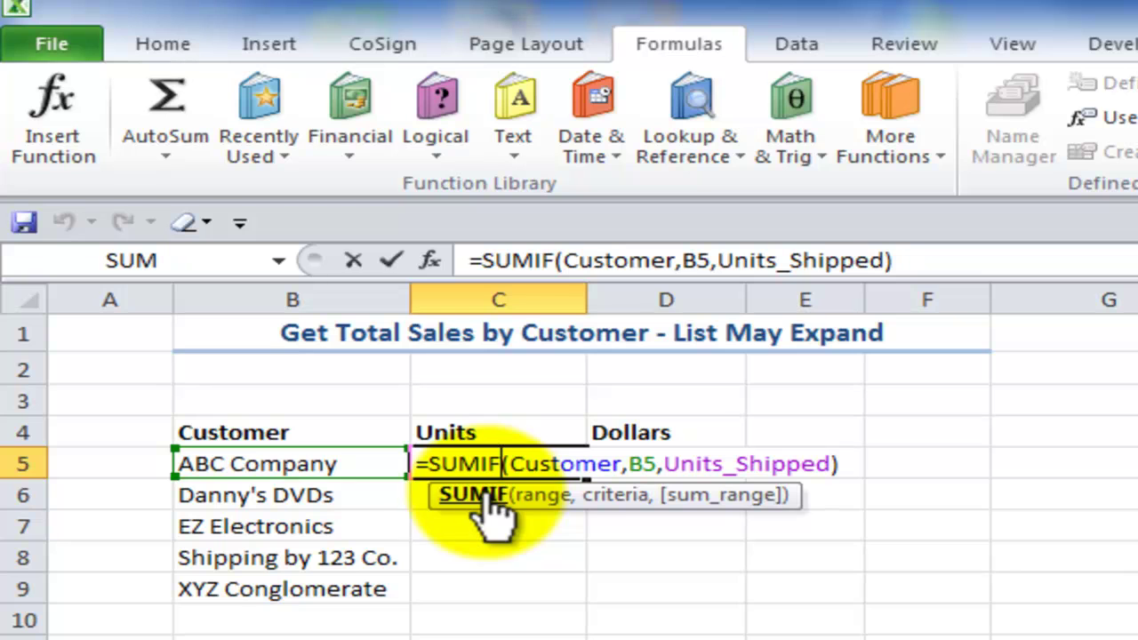
left_click(536, 497)
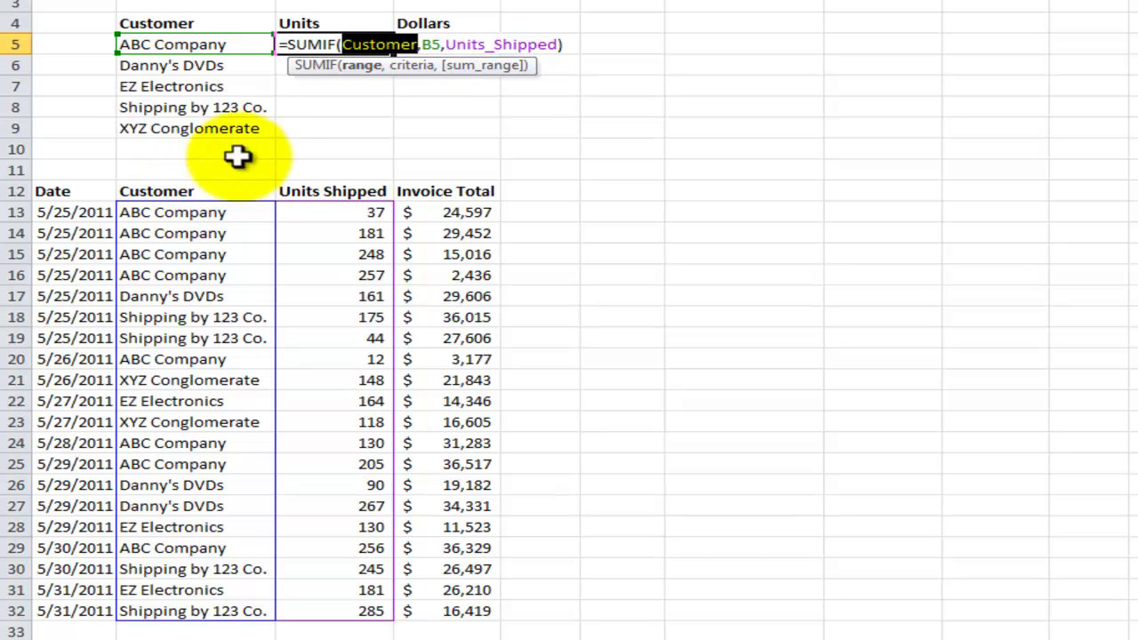
left_click(412, 67)
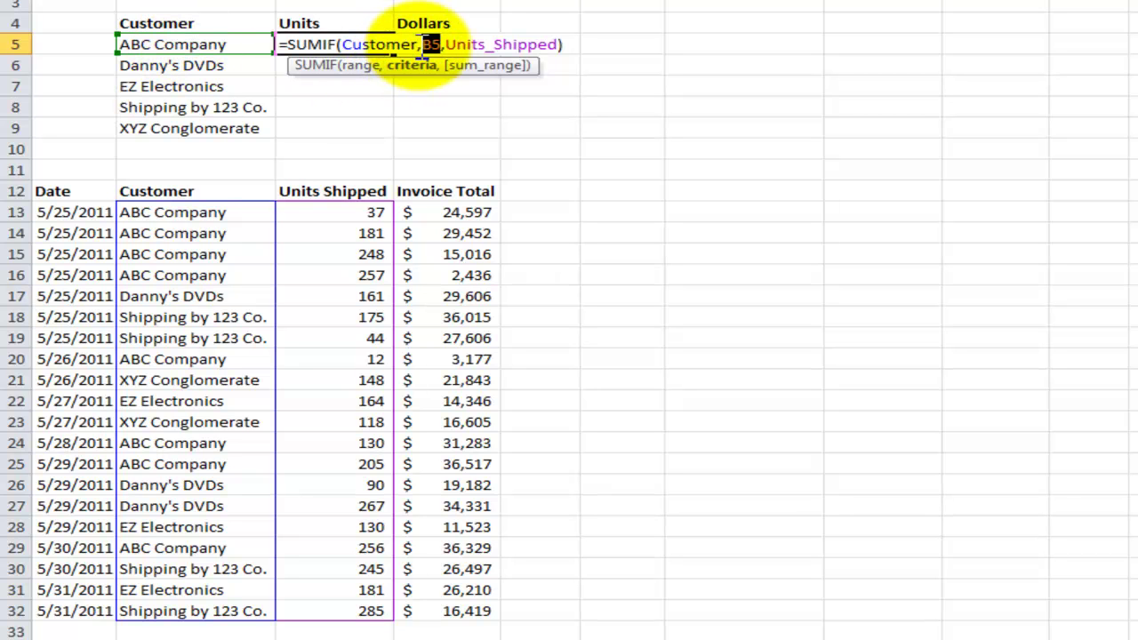
left_click(473, 69)
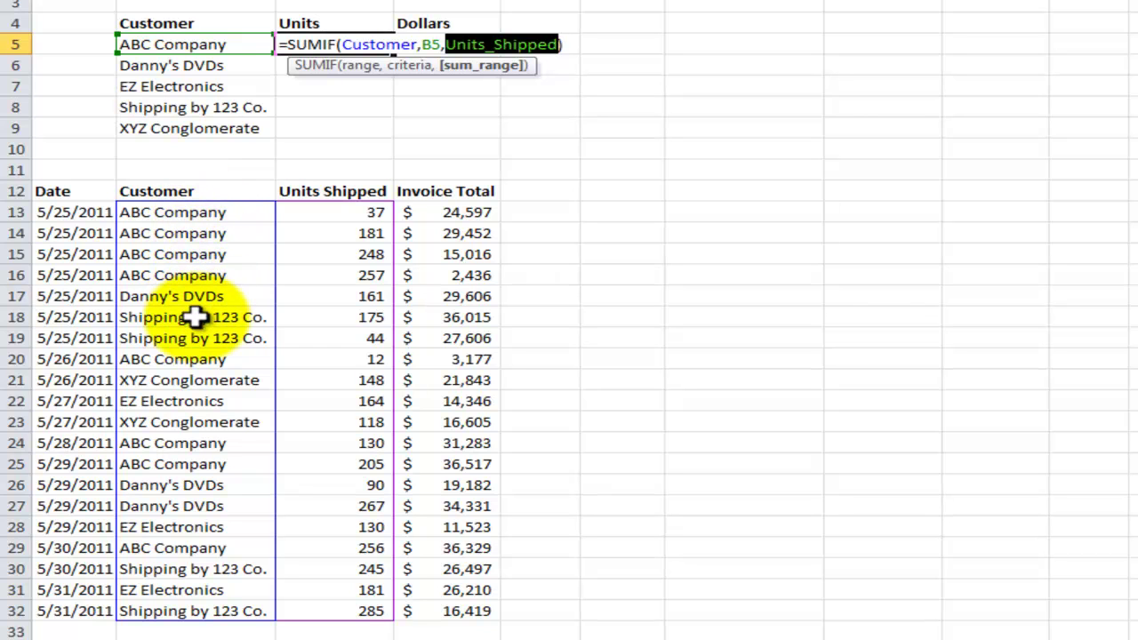
key("ctrl+Return")
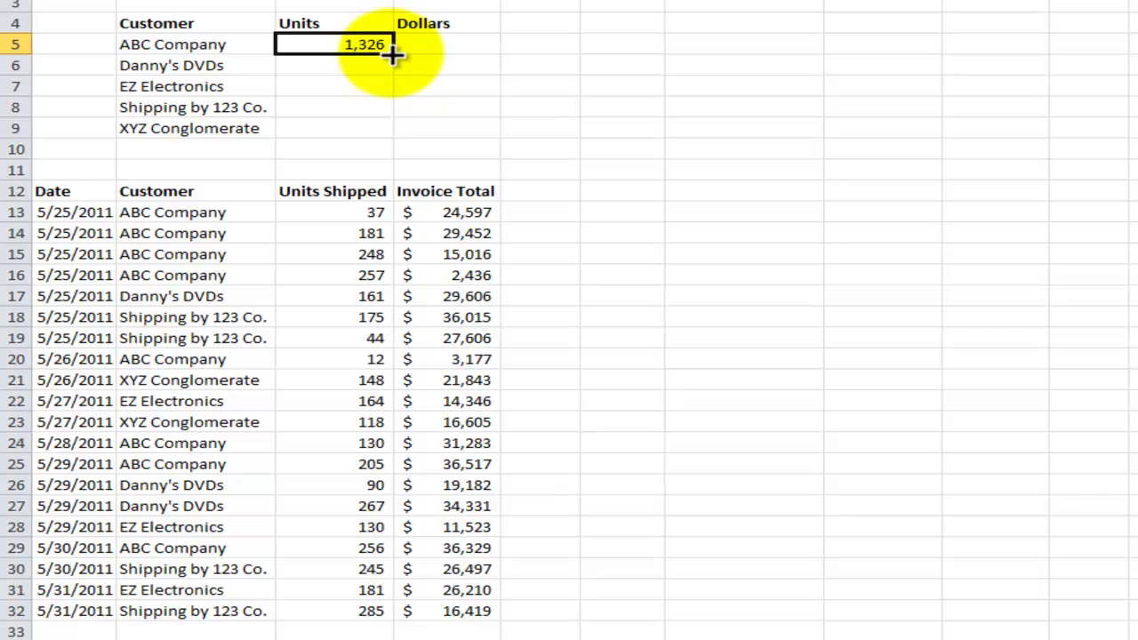
Fill the Units formula from C5 down to C9 for the remaining customers
left_click_drag(394, 54, 394, 133)
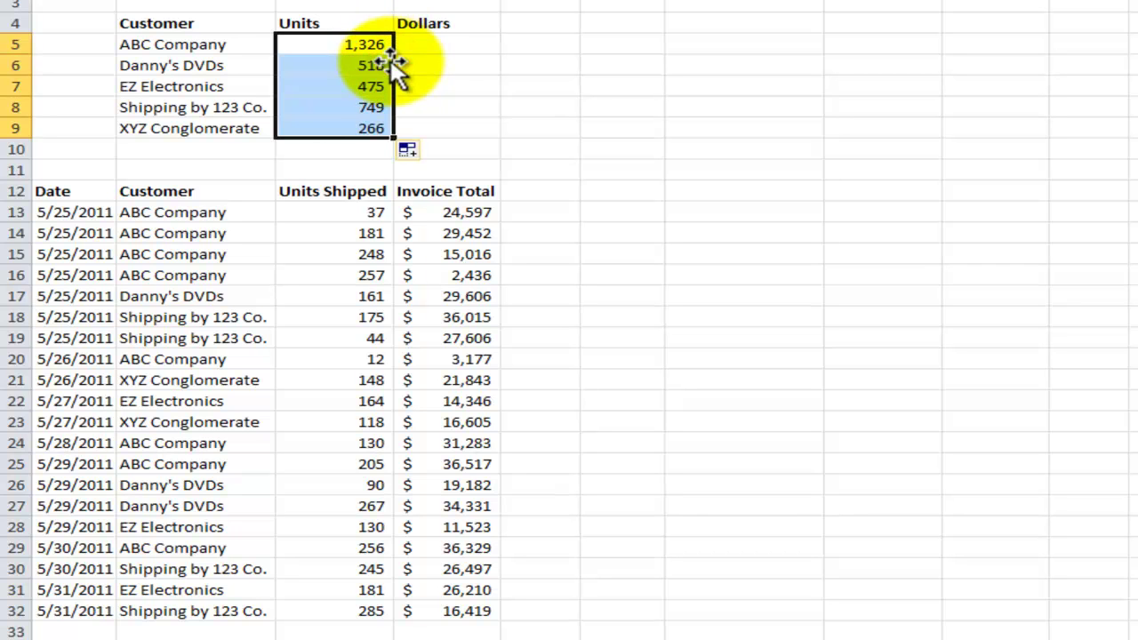
left_click(436, 43)
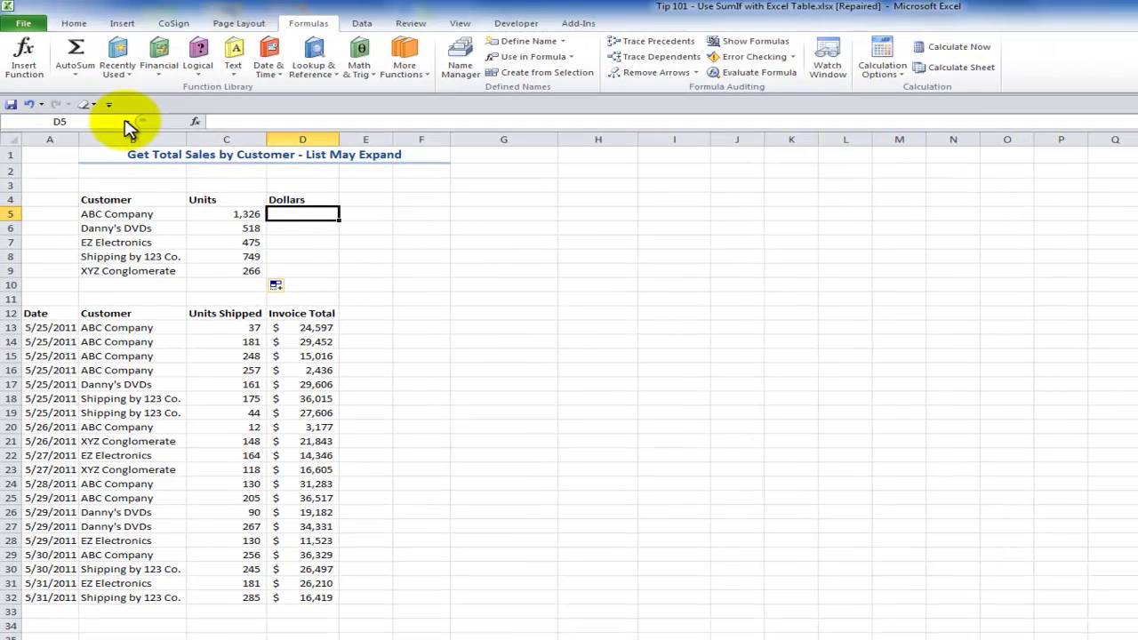
Look up which cells the named ranges Customer and Invoice_Total cover by selecting each of them
left_click(125, 121)
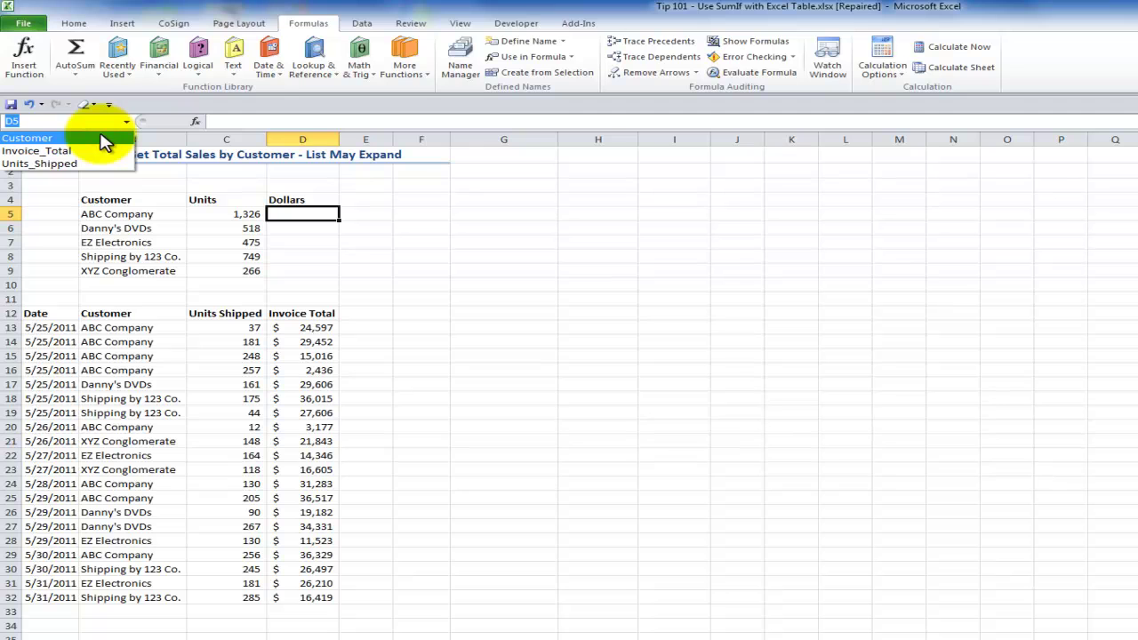
left_click(105, 139)
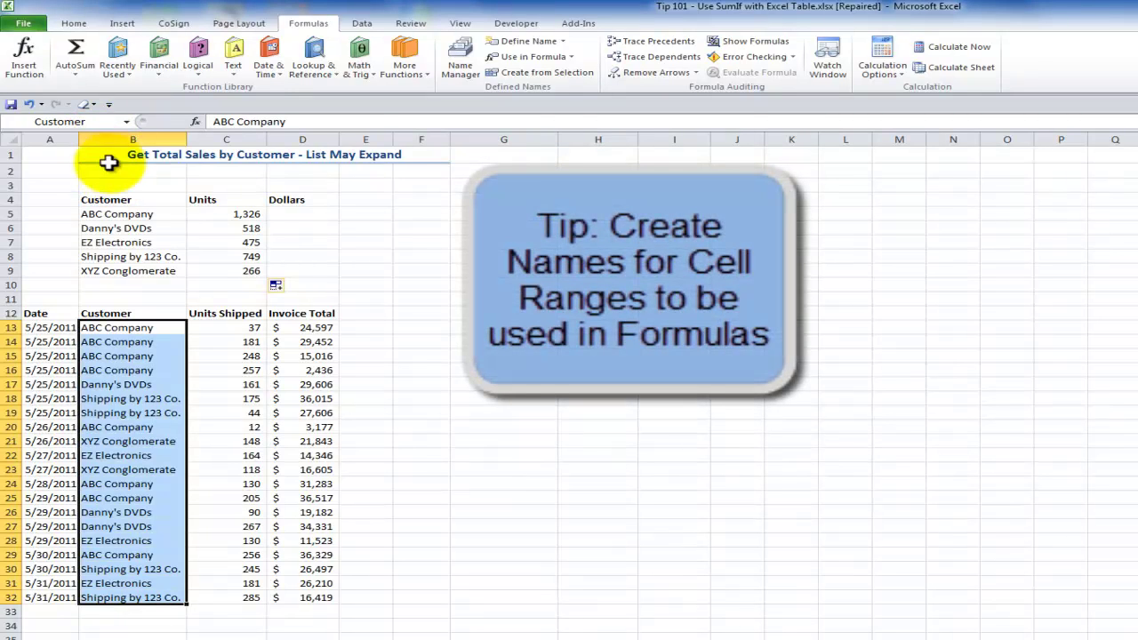
left_click(127, 125)
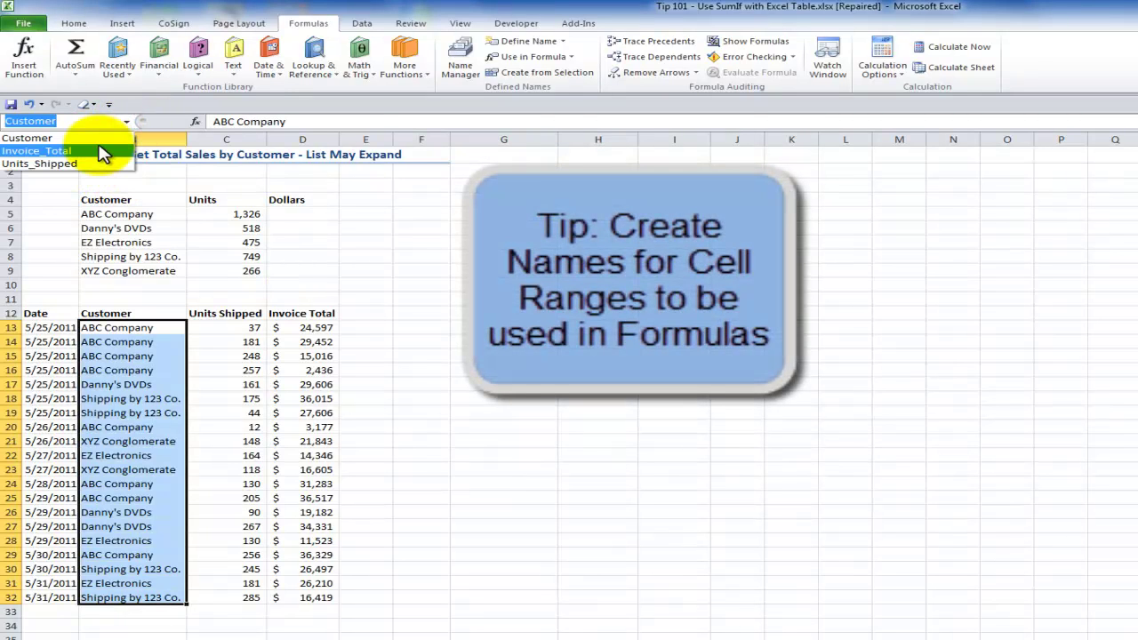
left_click(102, 153)
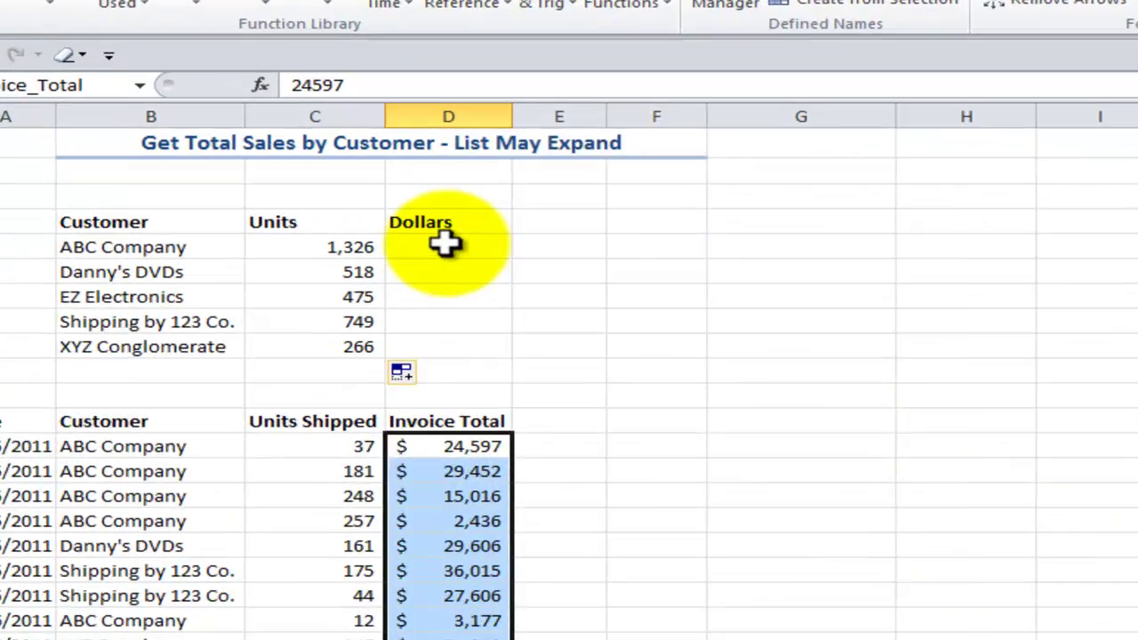
Start a SUMIF formula in Dollars cell D5, open its function arguments and set the range to the name Customer
left_click(299, 212)
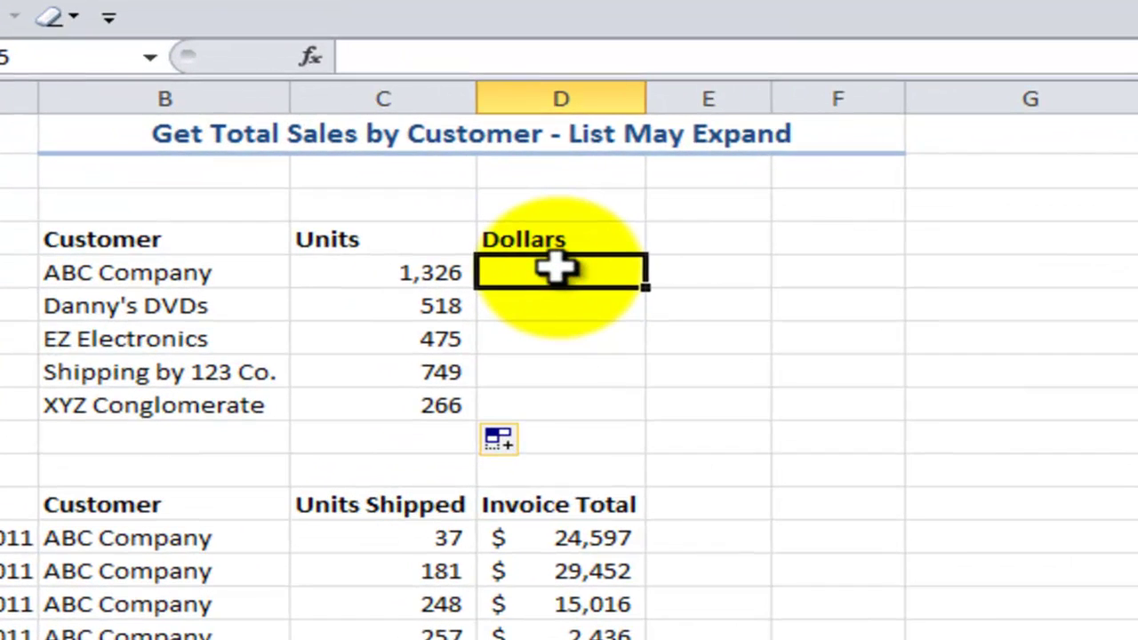
type("=sumi")
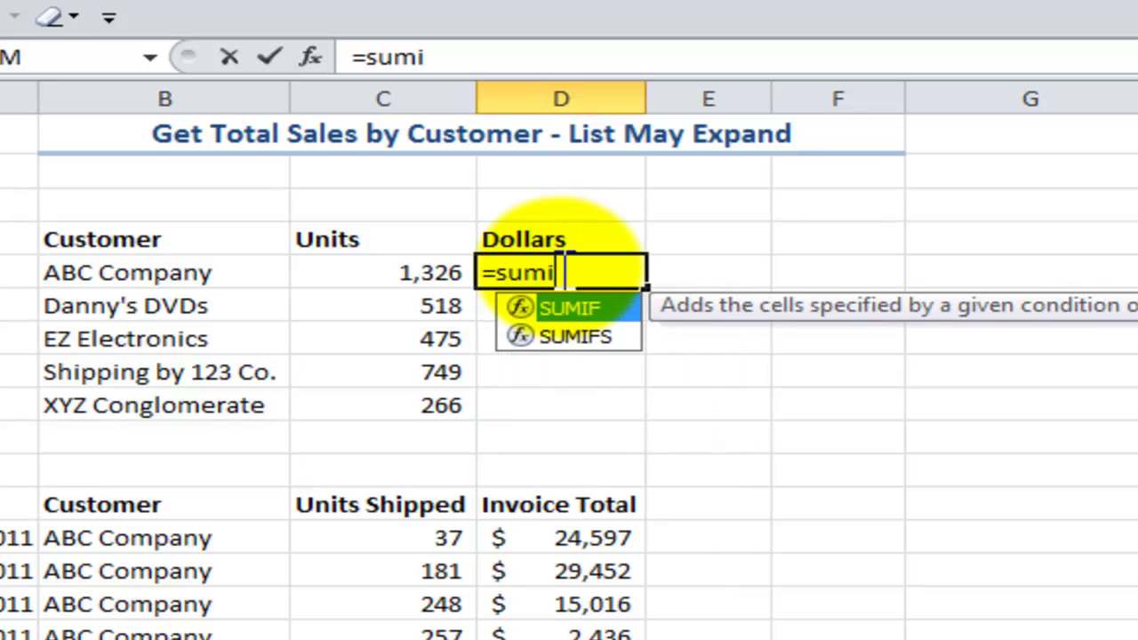
type("f")
key("Tab")
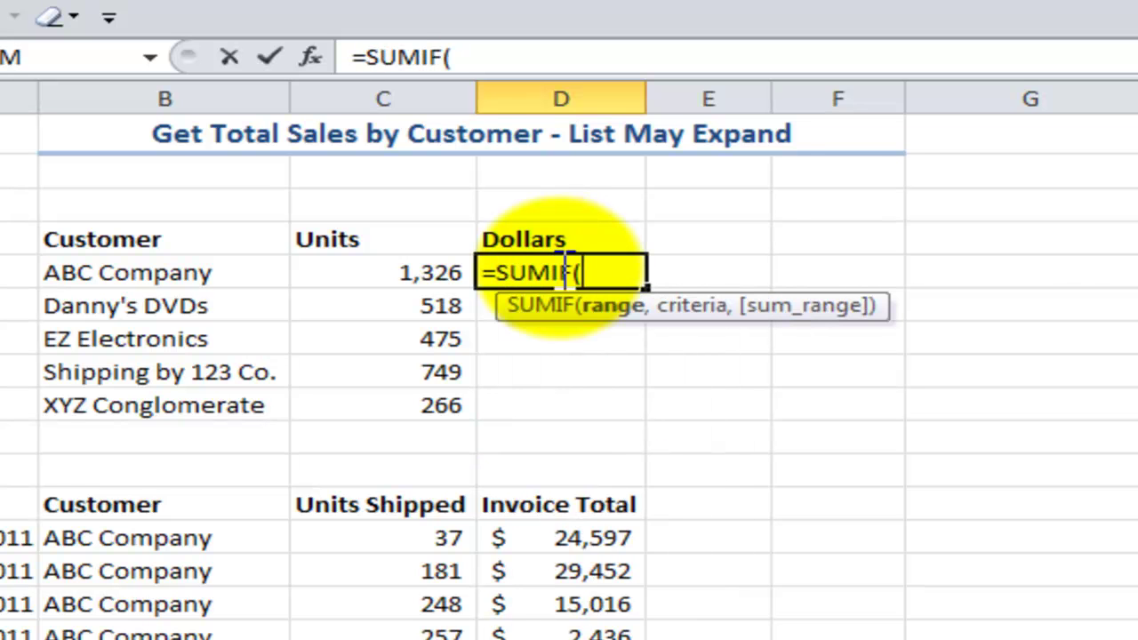
key("ctrl+a")
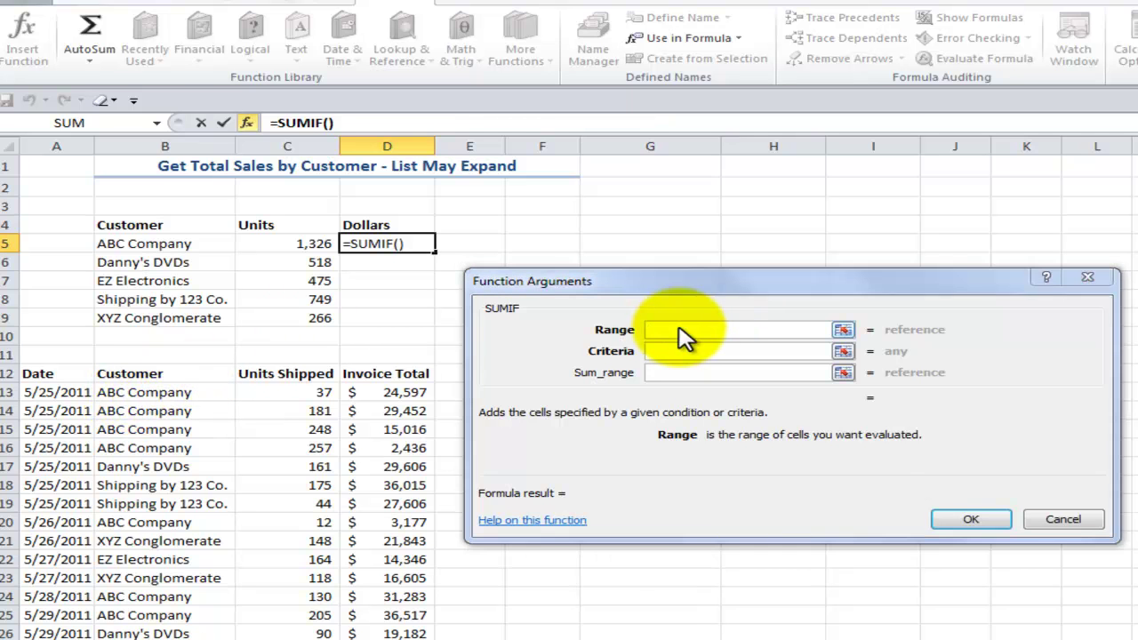
key("F3")
left_click_drag(693, 321, 959, 319)
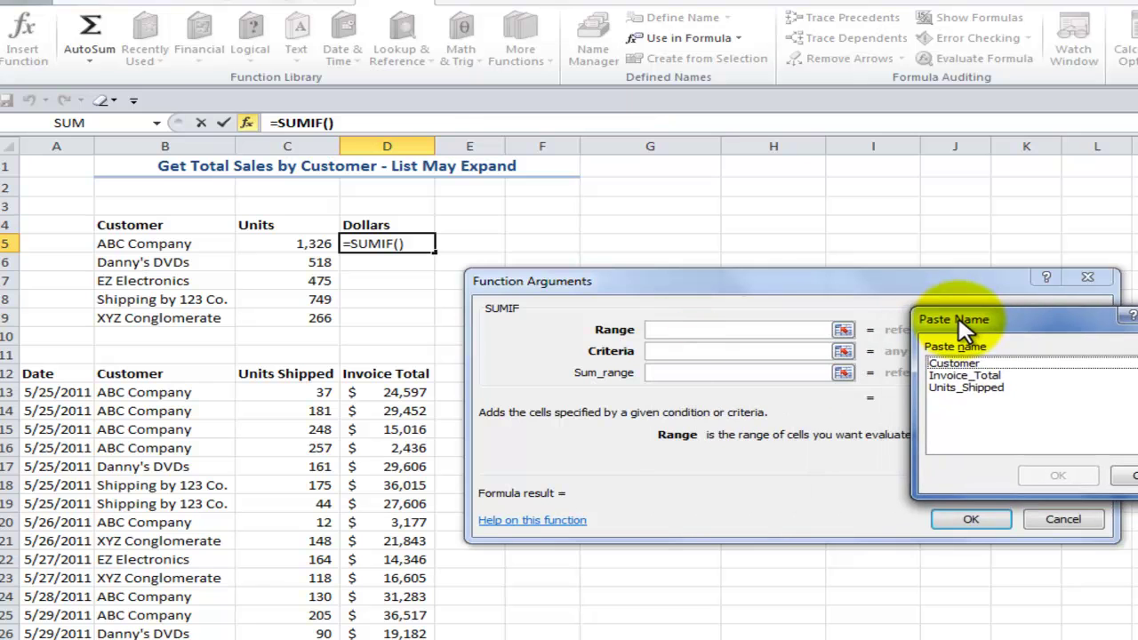
left_click(960, 364)
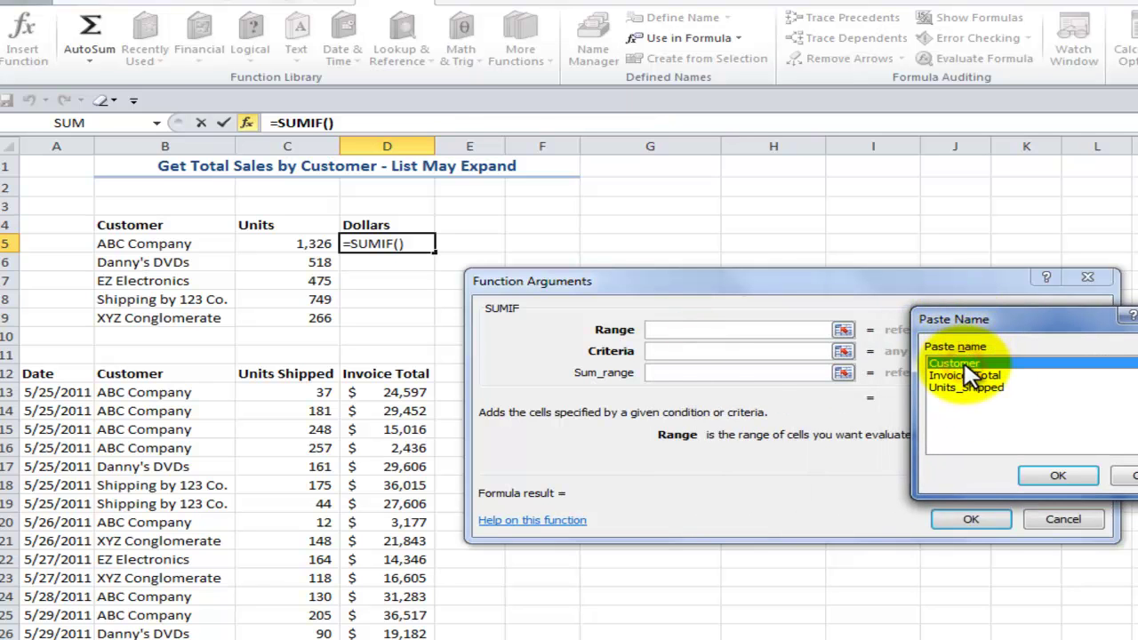
left_click(1060, 476)
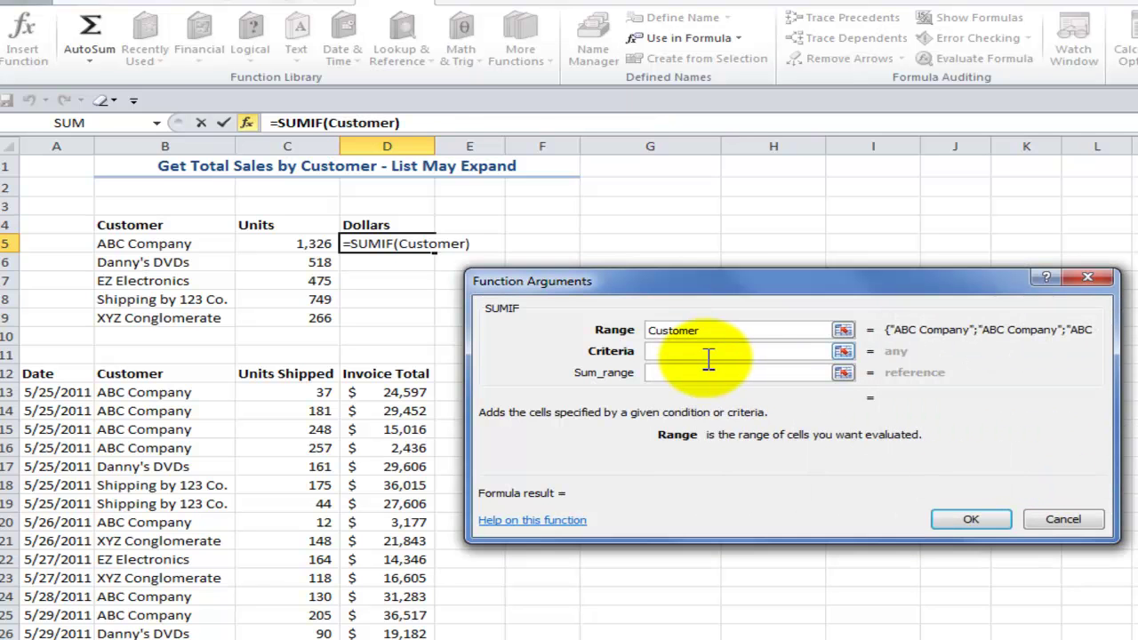
Set the SUMIF criteria to B5 and the sum range to the name Invoice_Total, and enter the formula
left_click(672, 352)
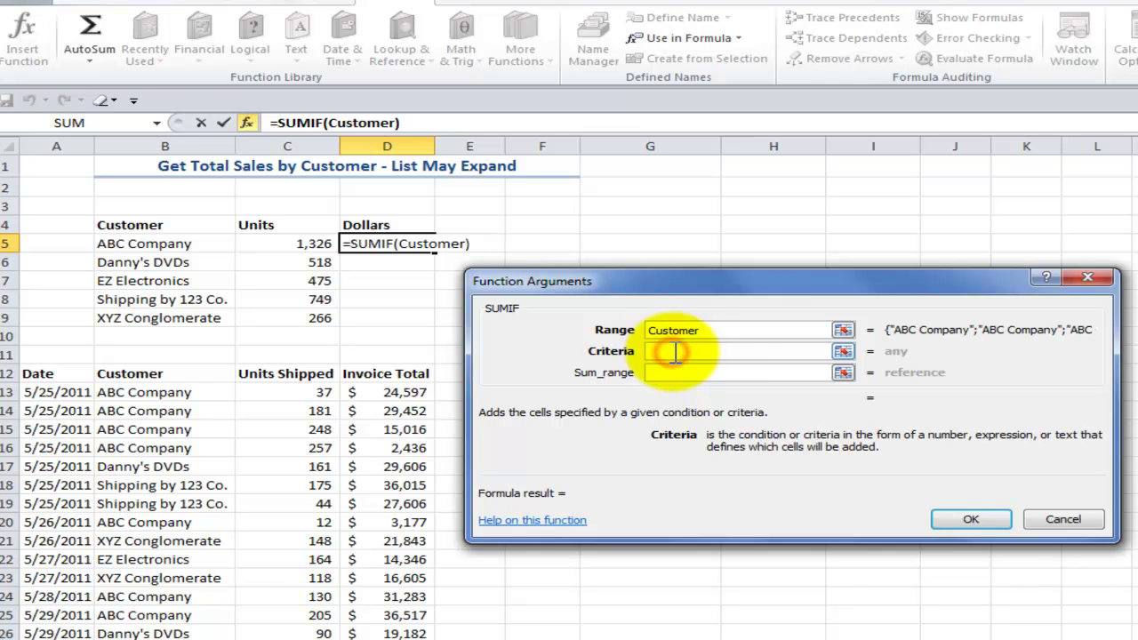
left_click(142, 245)
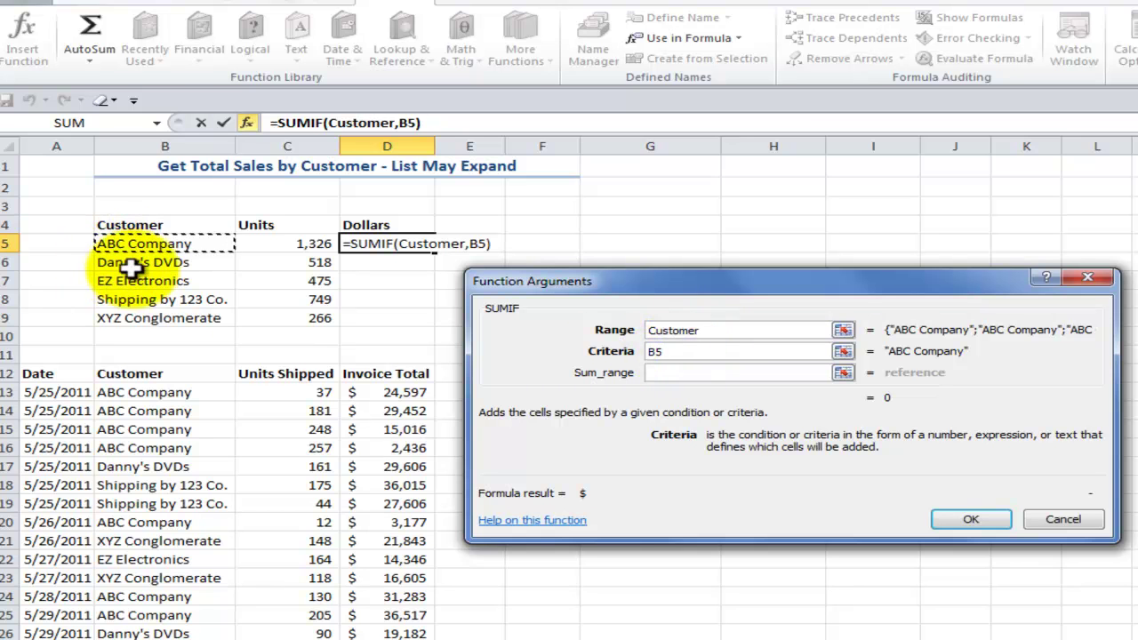
left_click(653, 373)
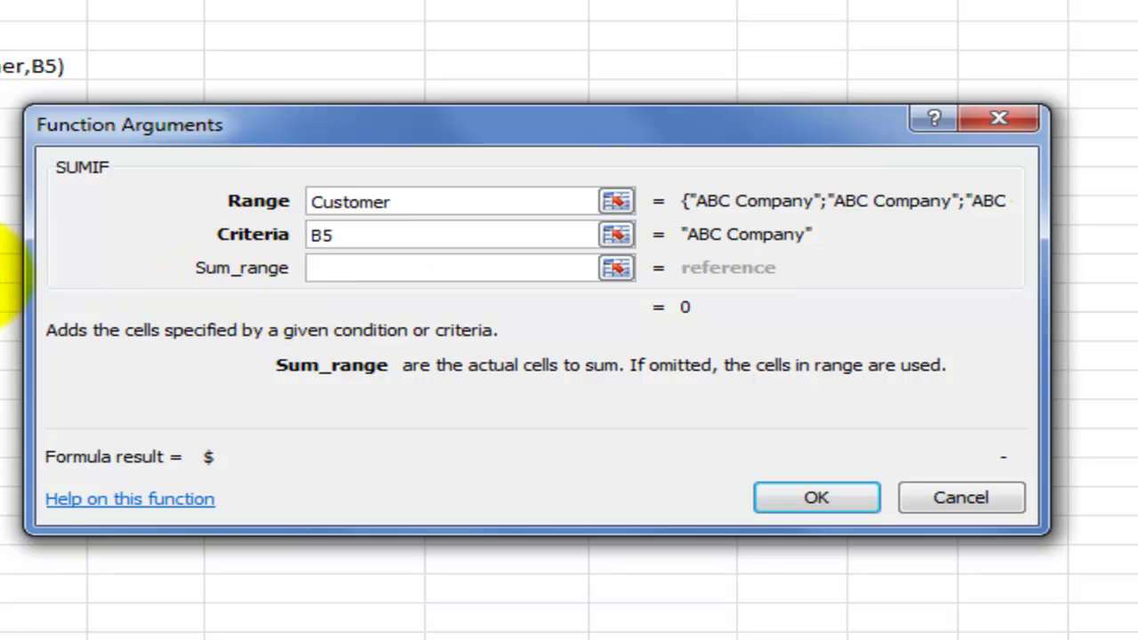
key("F3")
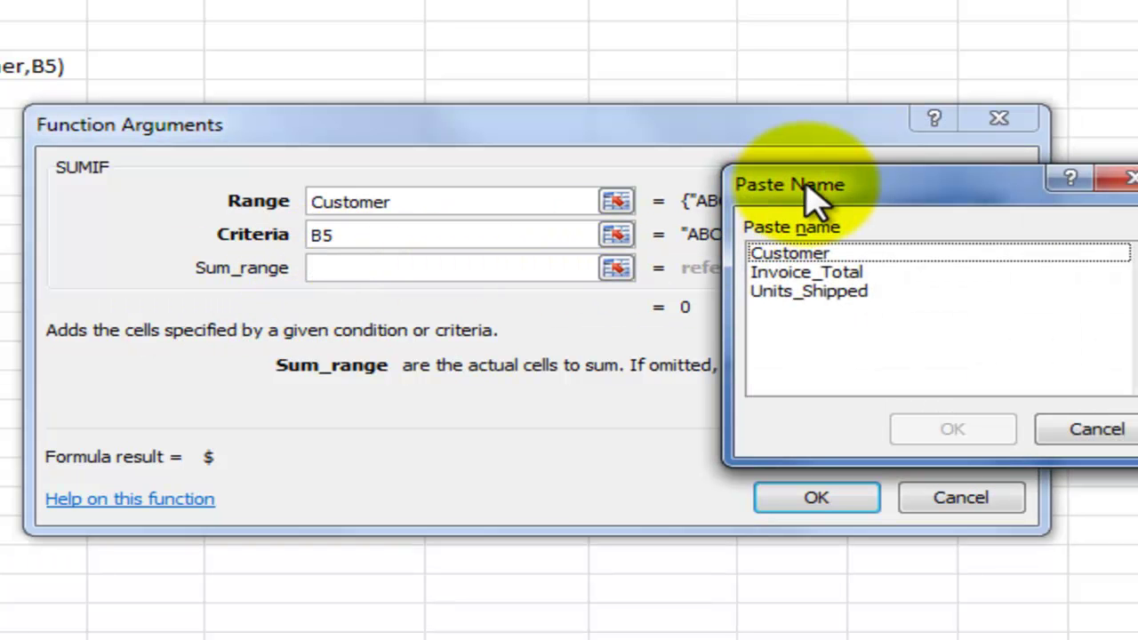
left_click(807, 275)
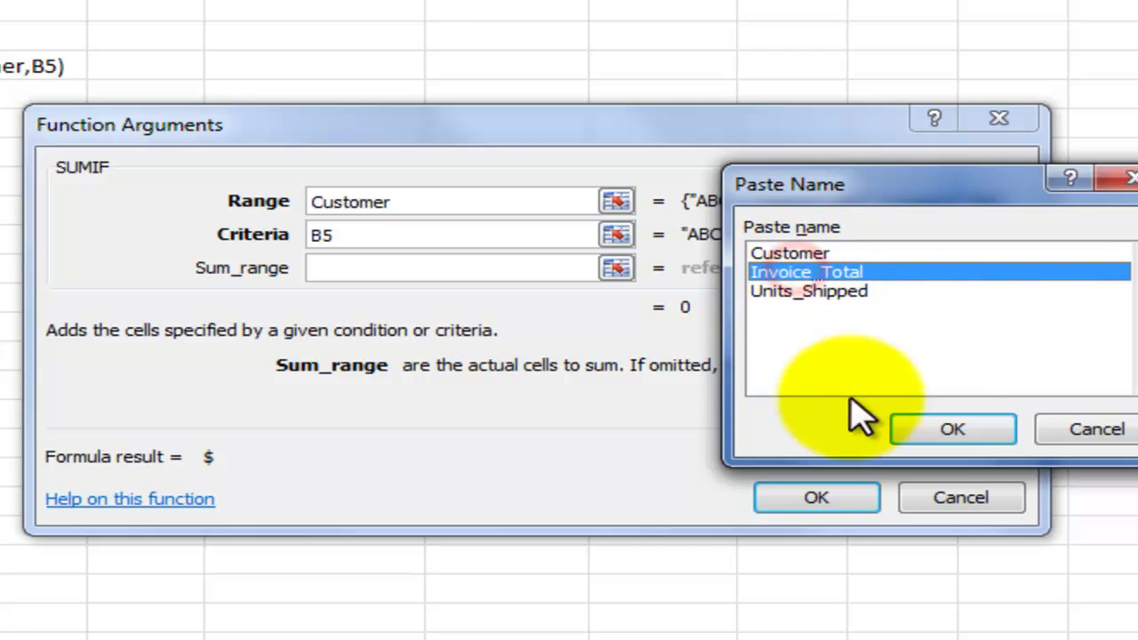
left_click(928, 427)
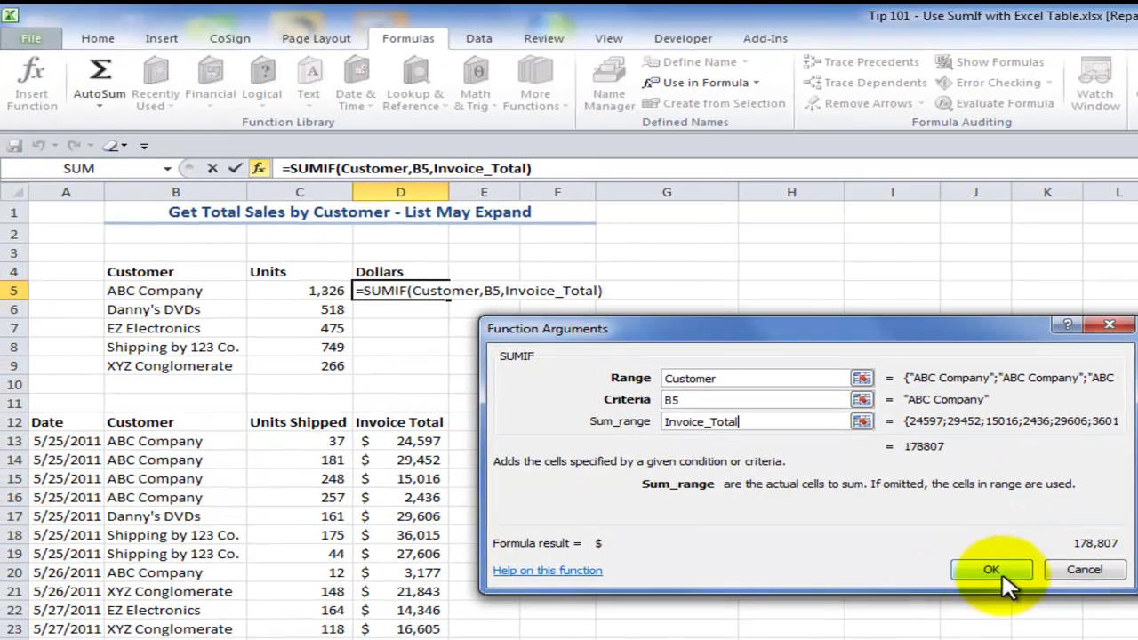
left_click(995, 557)
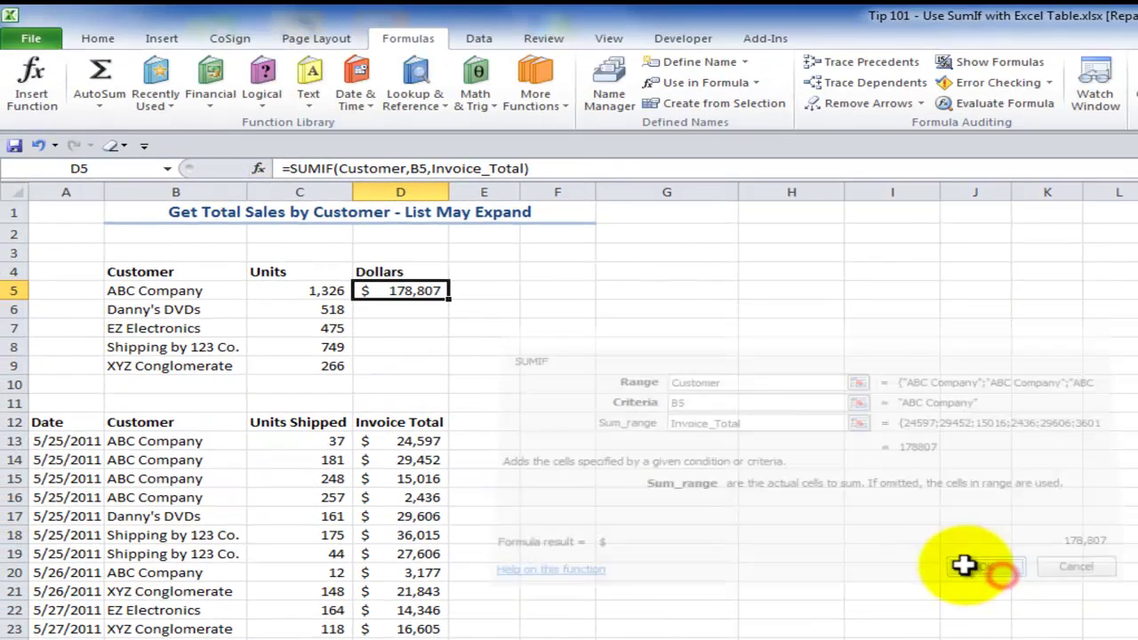
Fill the Dollars formula from D5 down to D9 for all remaining customers
double_click(446, 301)
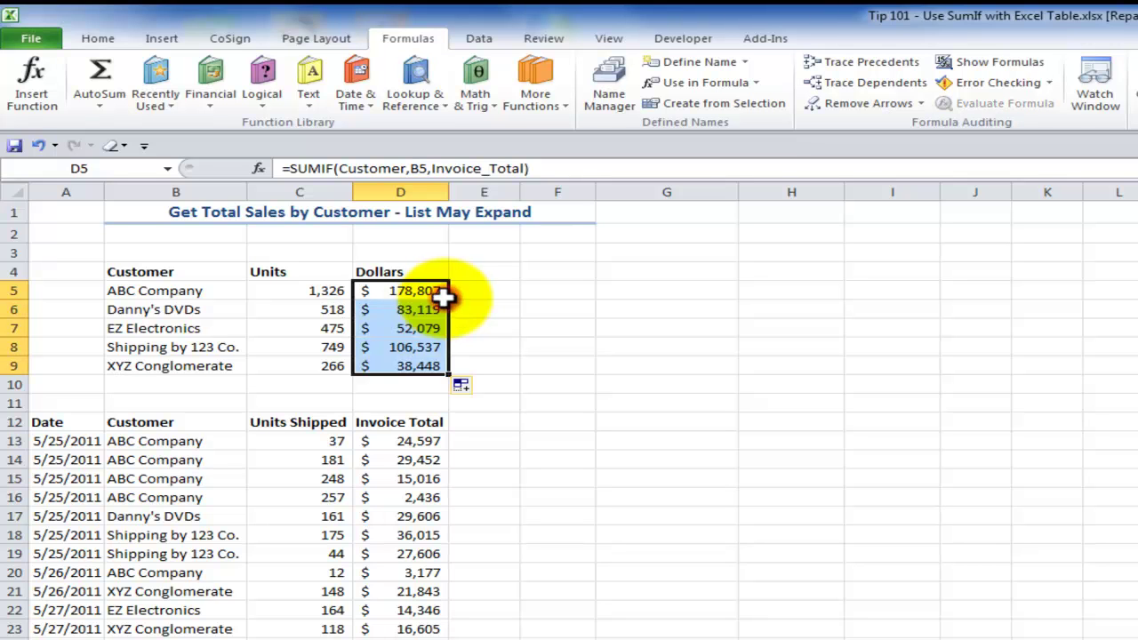
left_click(392, 330)
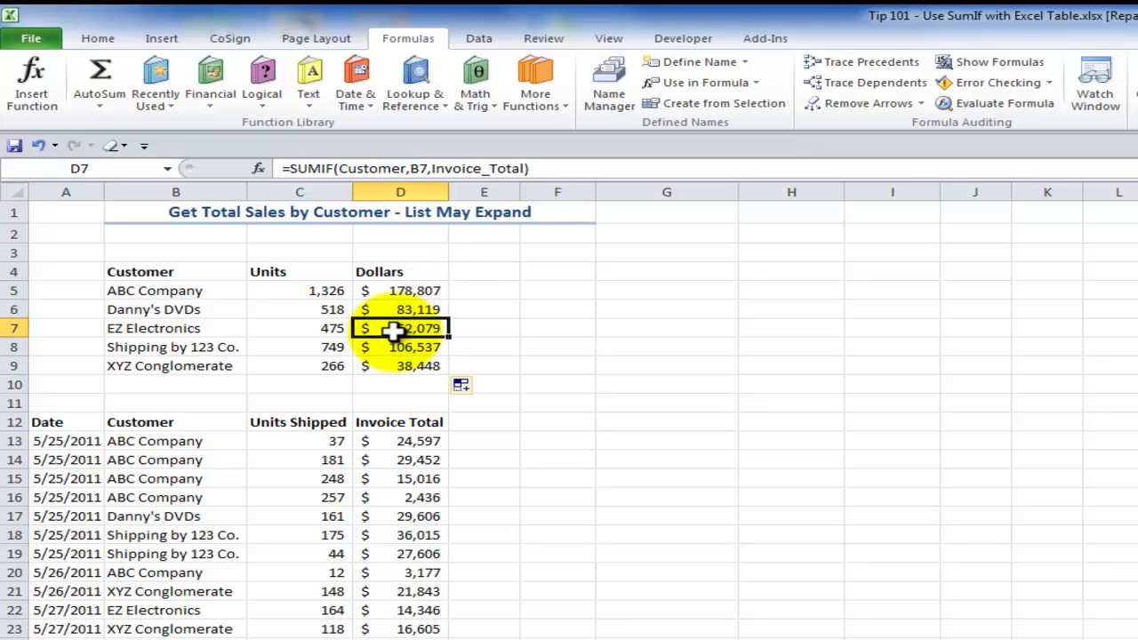
left_click(408, 212)
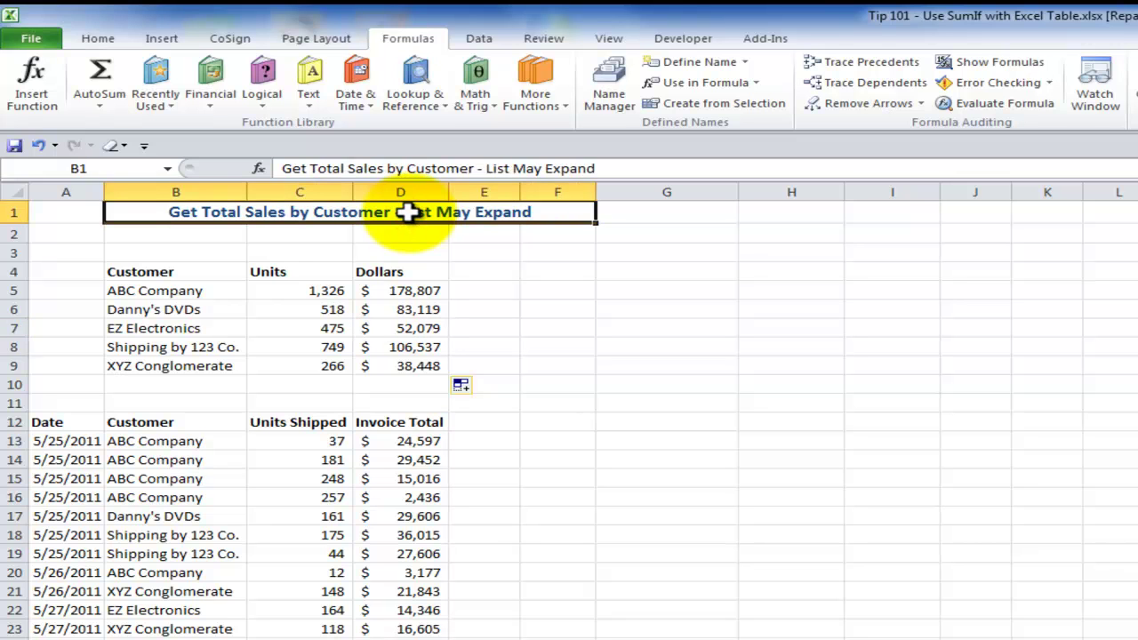
Add a record in row 33 of the invoice list: 6/1/2011, ABC Company, 200 units shipped and an invoice total of 4000
scroll(373, 267, "down", 5)
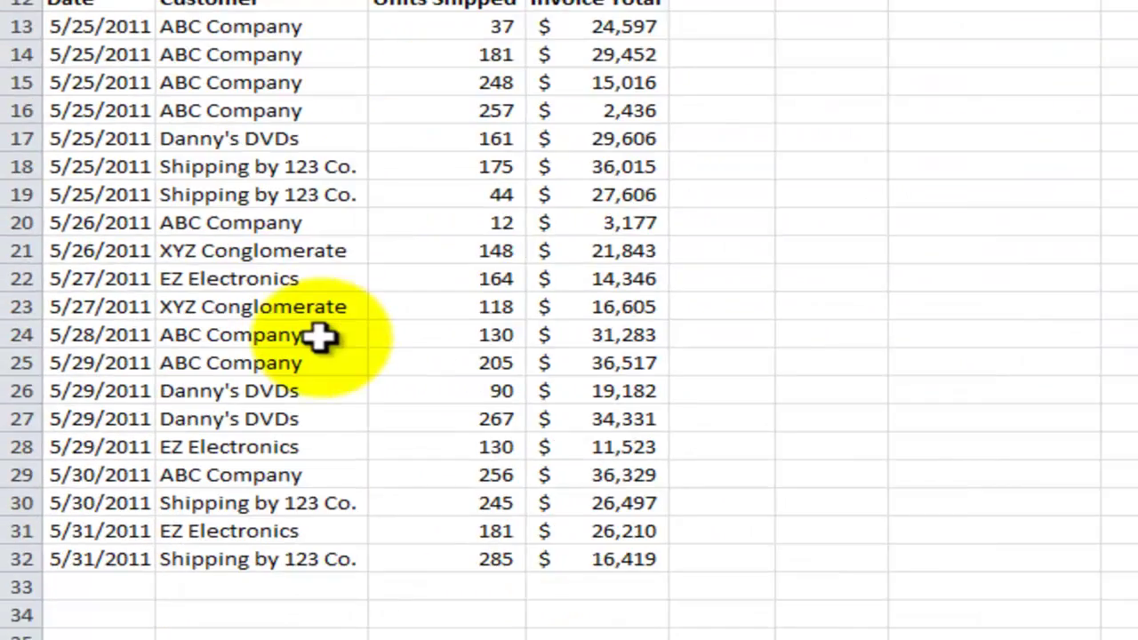
left_click(165, 283)
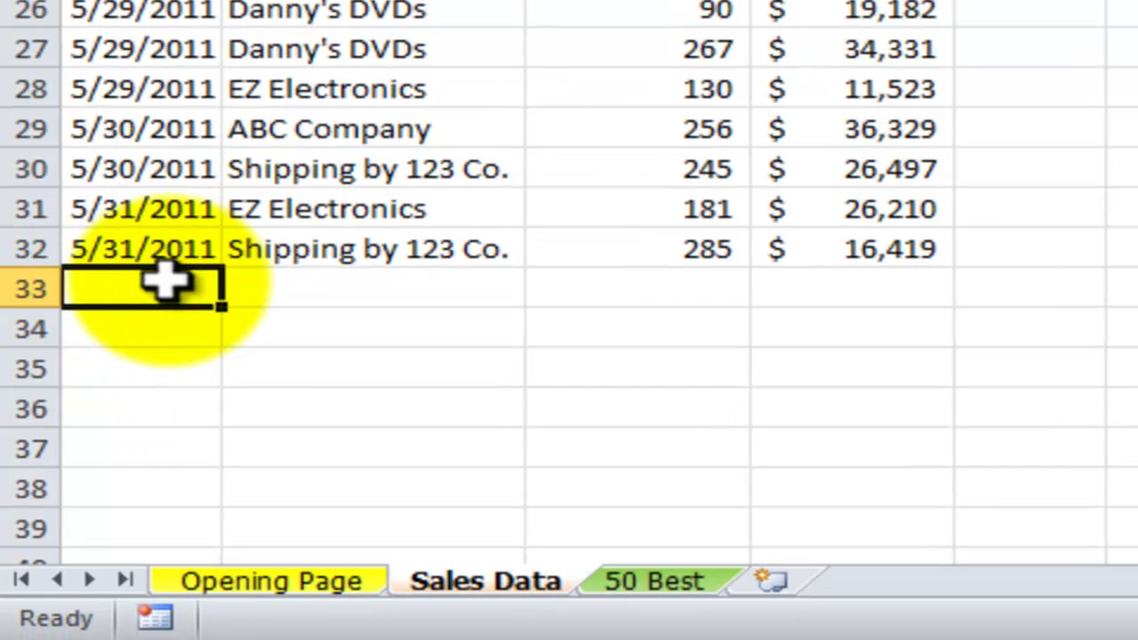
type("6/1")
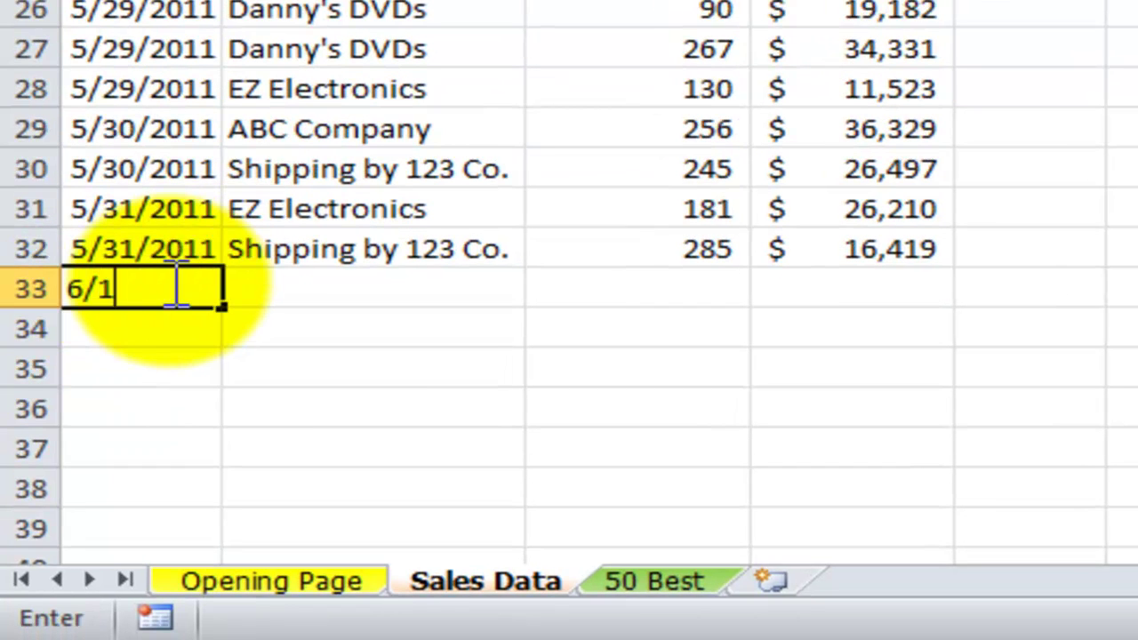
type("/2011")
key("Tab")
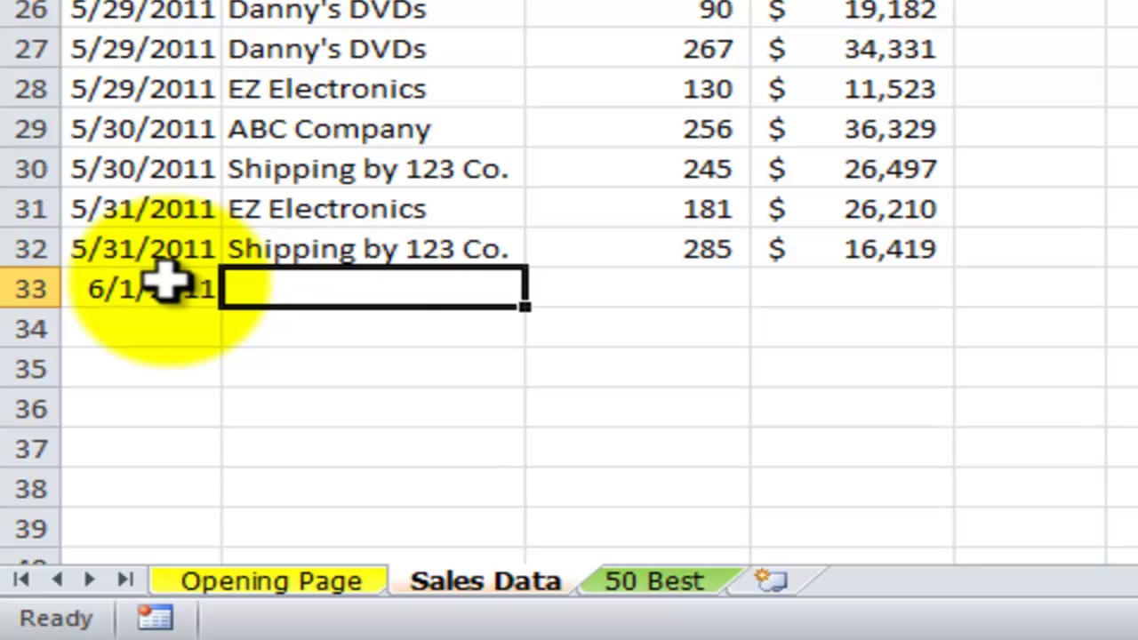
type("a")
key("Tab")
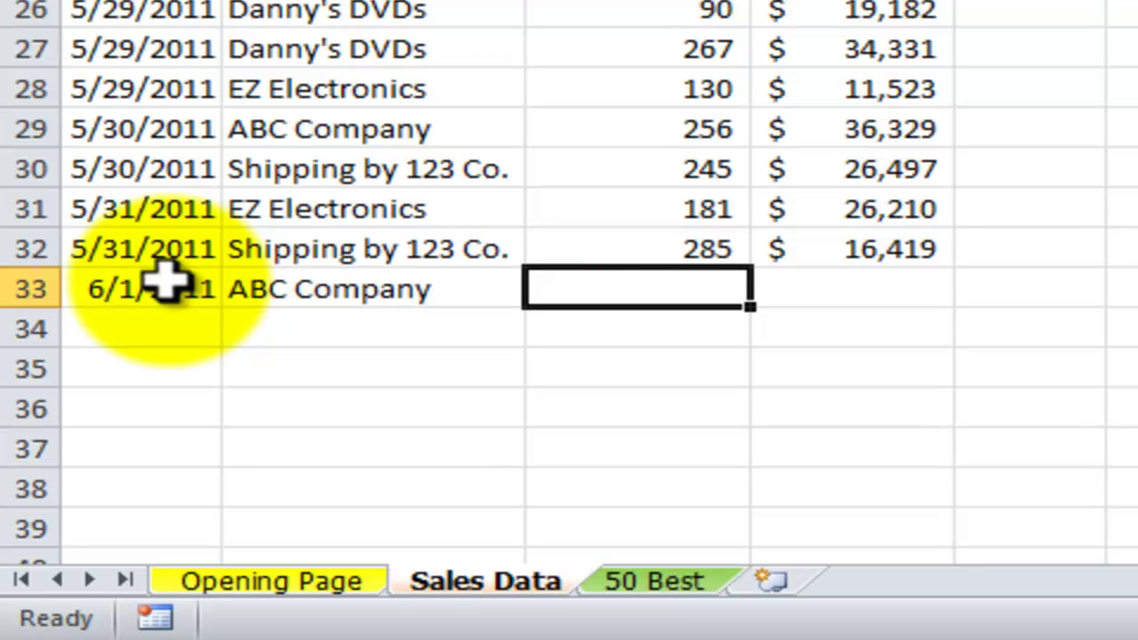
type("200")
type("4,")
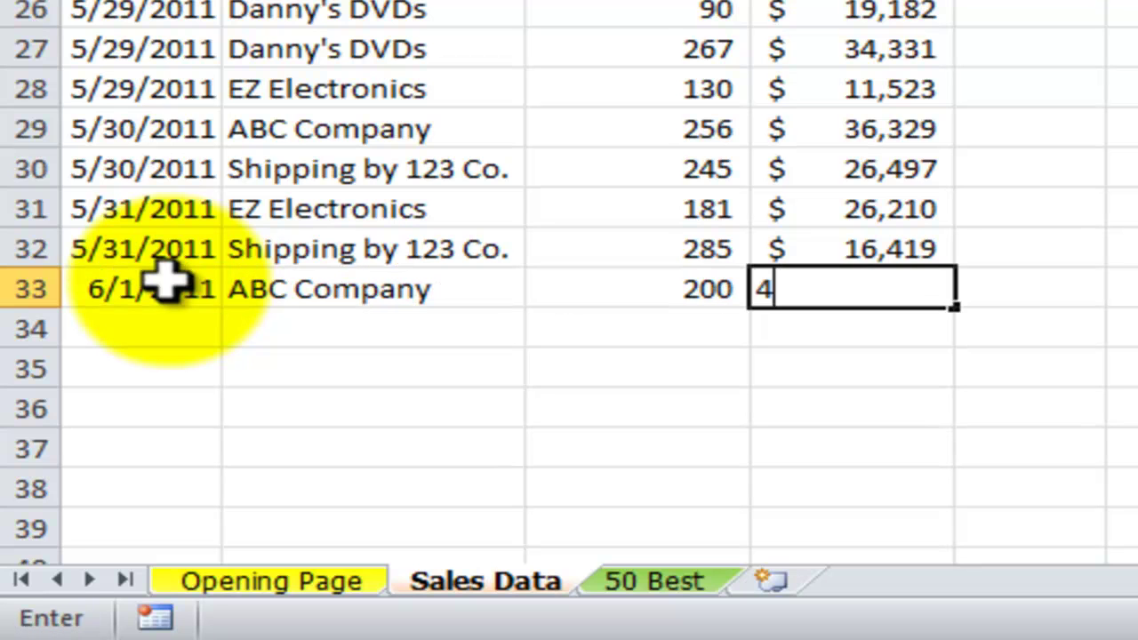
type("000")
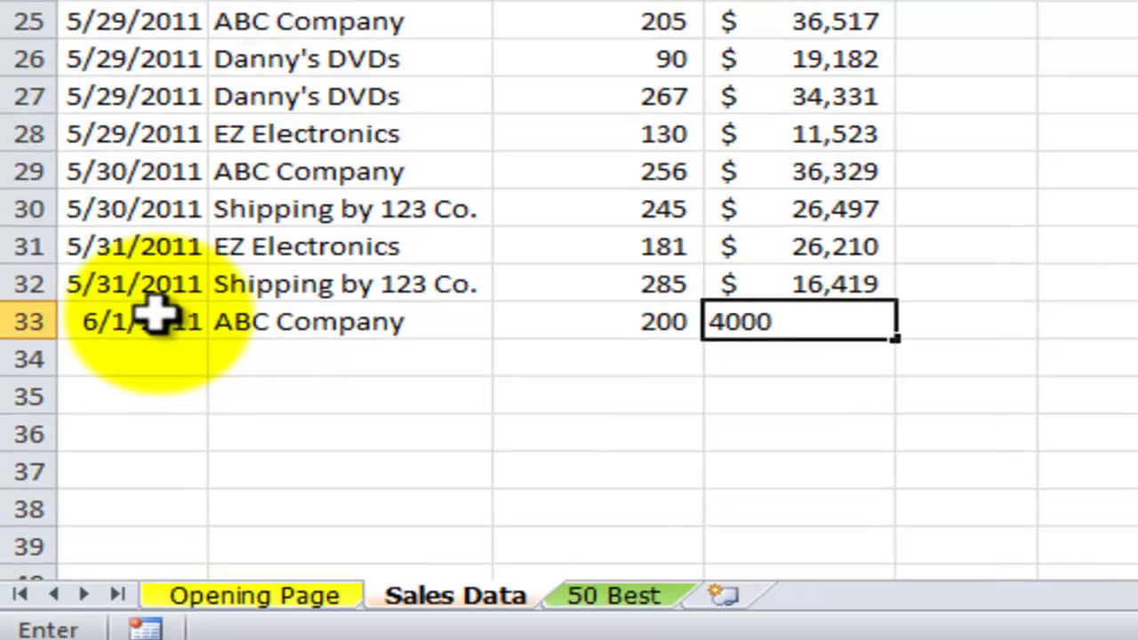
key("Return")
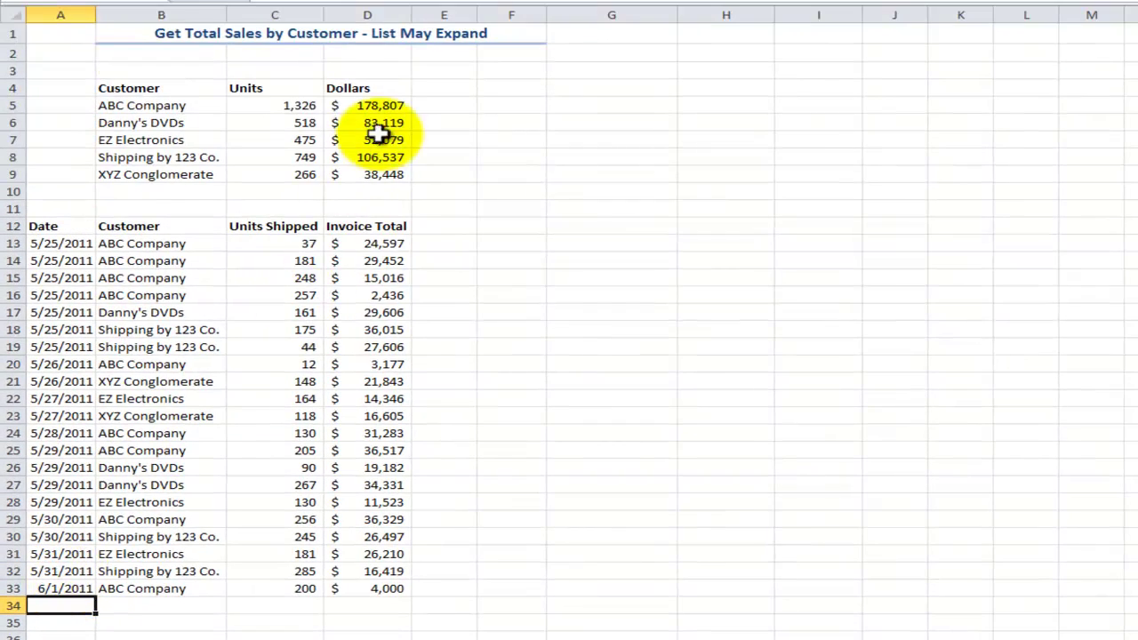
Inspect which cells the SUMIF formula in D5 refers to, without changing the formula
left_click(382, 107)
double_click(382, 106)
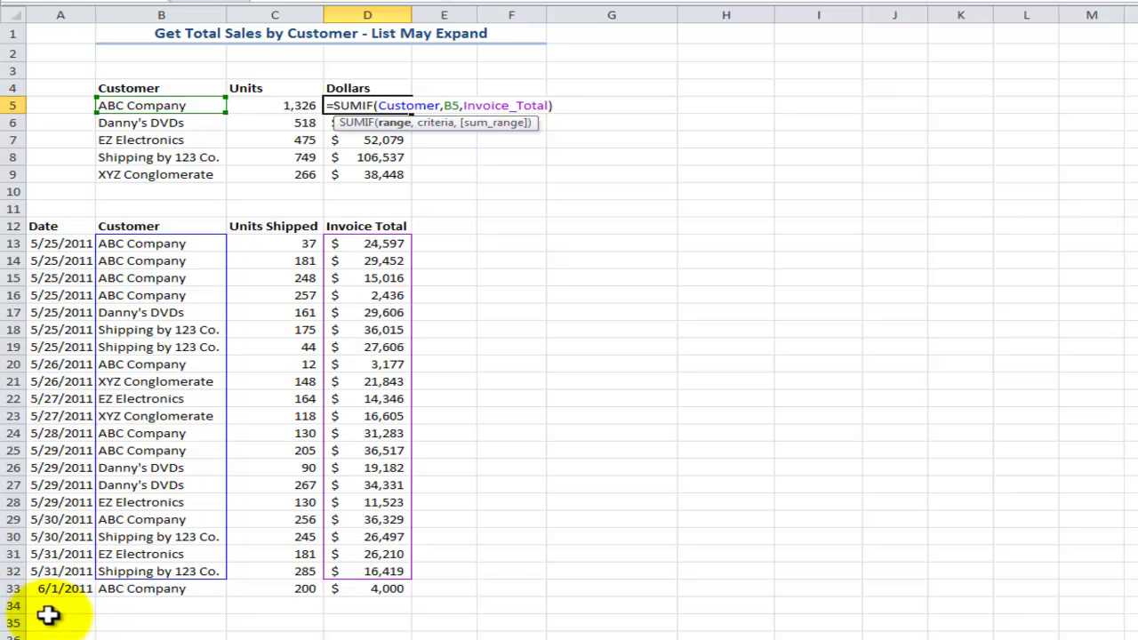
key("Escape")
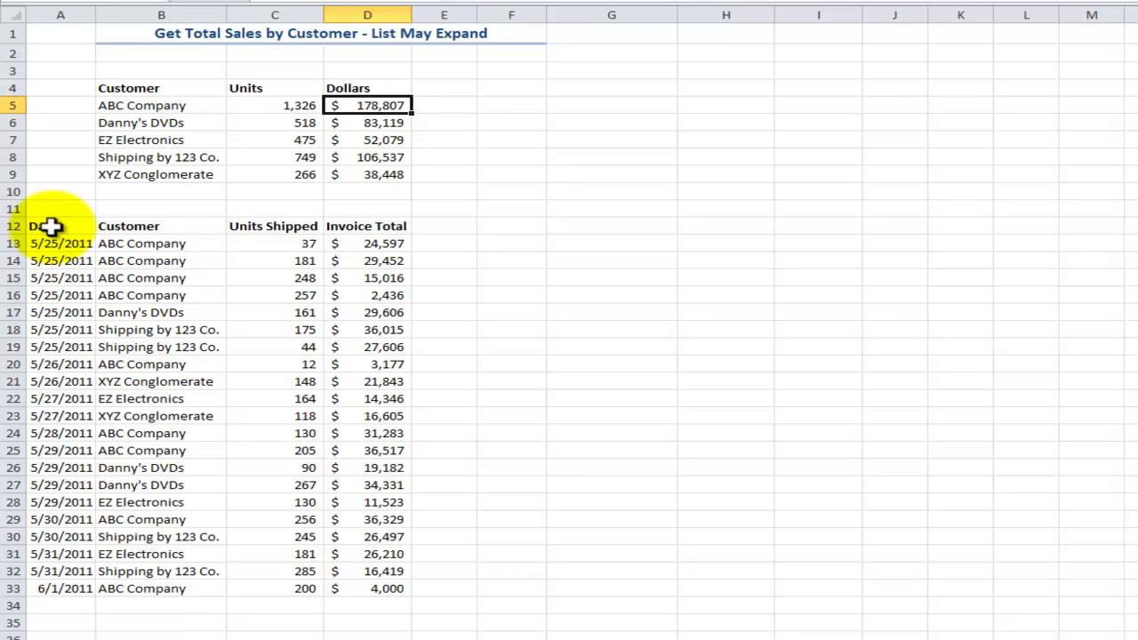
Copy the whole invoice list A12:D33 with its headers and paste it starting at cell G12
left_click_drag(51, 226, 375, 586)
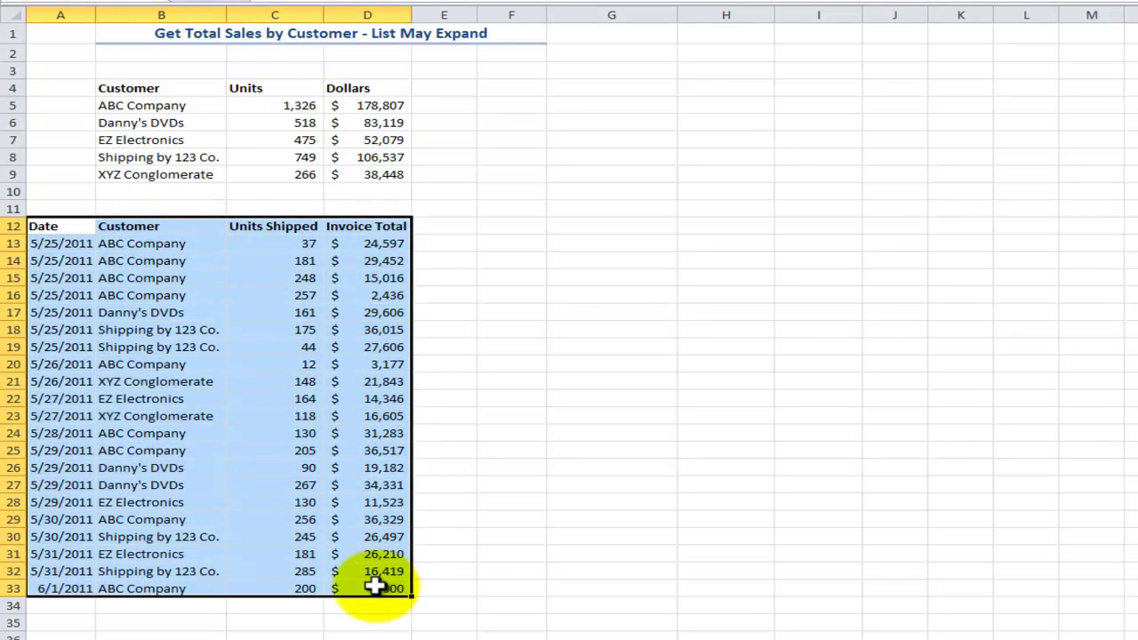
left_click(143, 311)
key("ctrl+a")
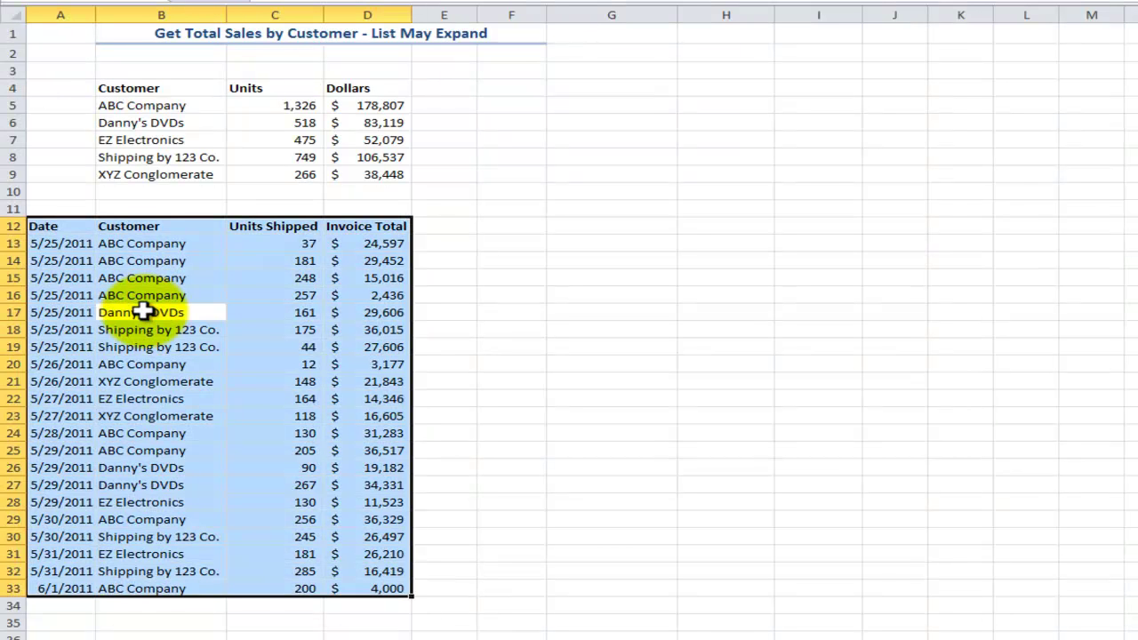
key("ctrl+c")
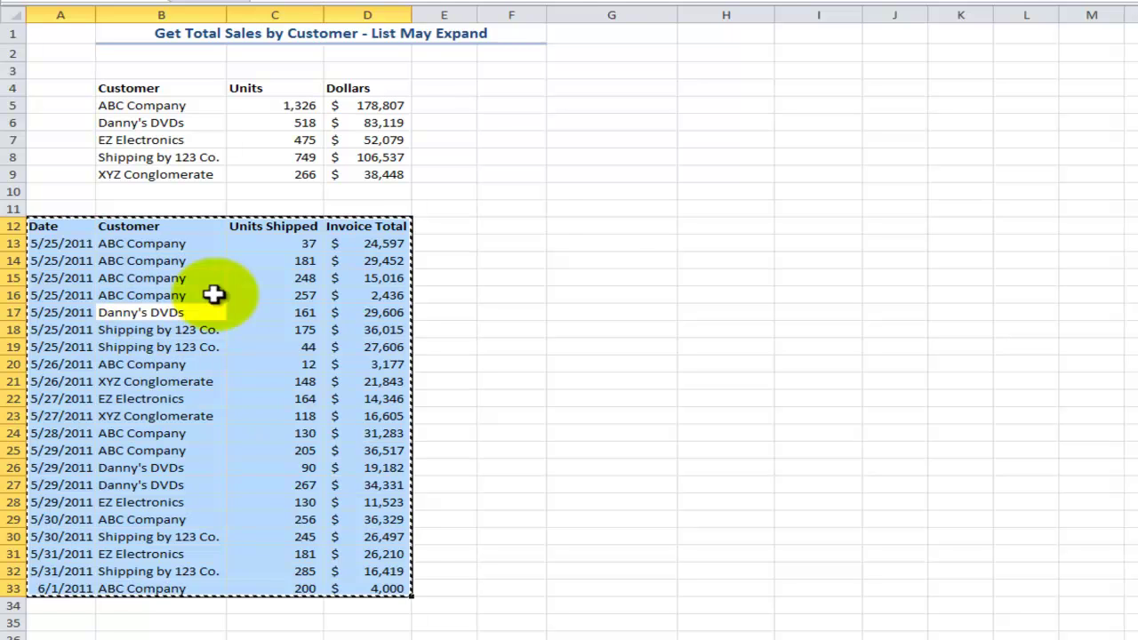
left_click(602, 227)
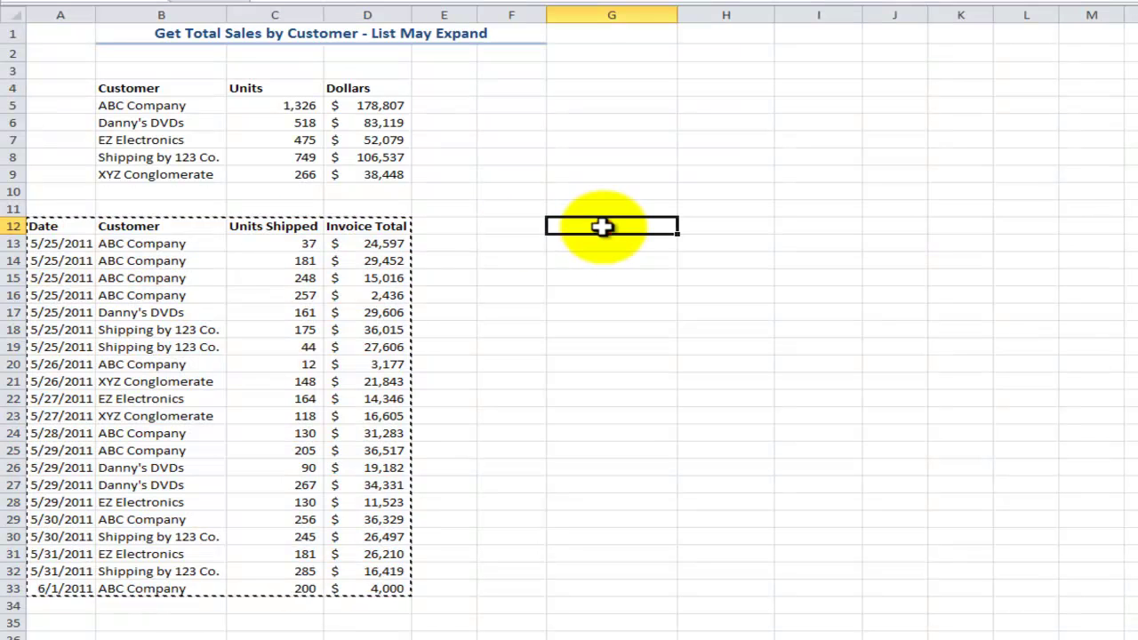
key("ctrl+v")
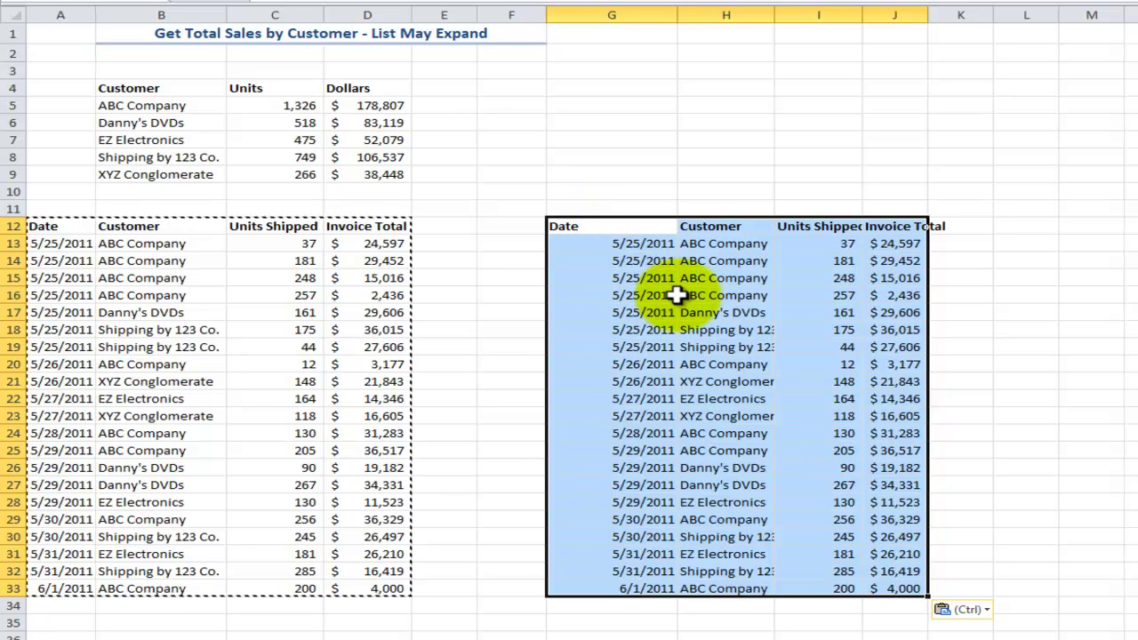
key("Escape")
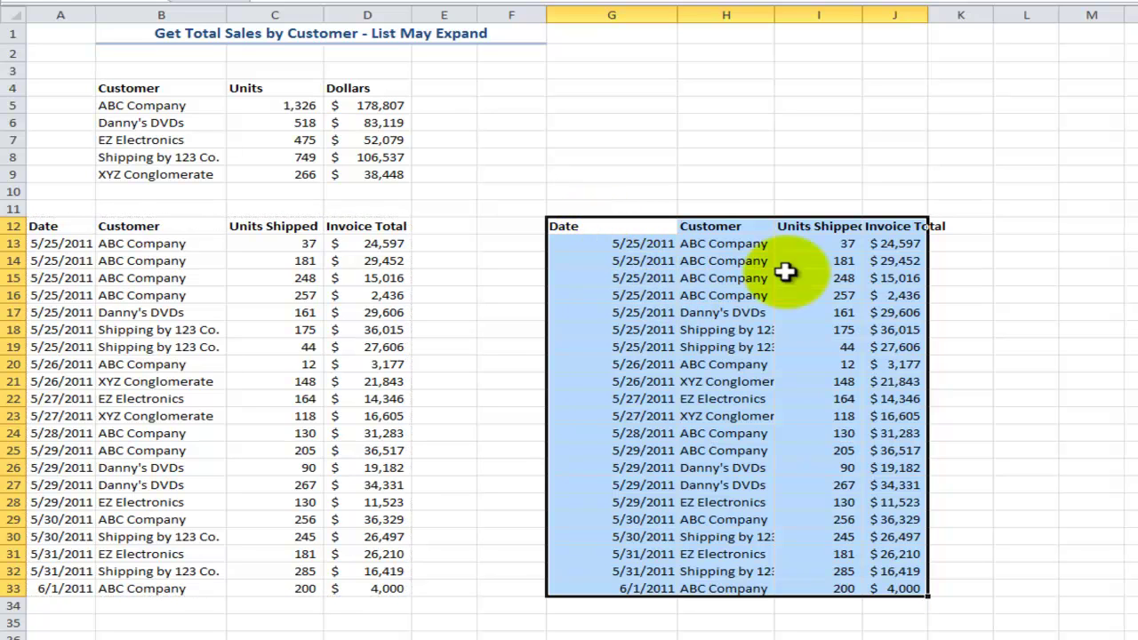
Turn the pasted list G12:J33 into an Excel table that has headers
left_click(719, 308)
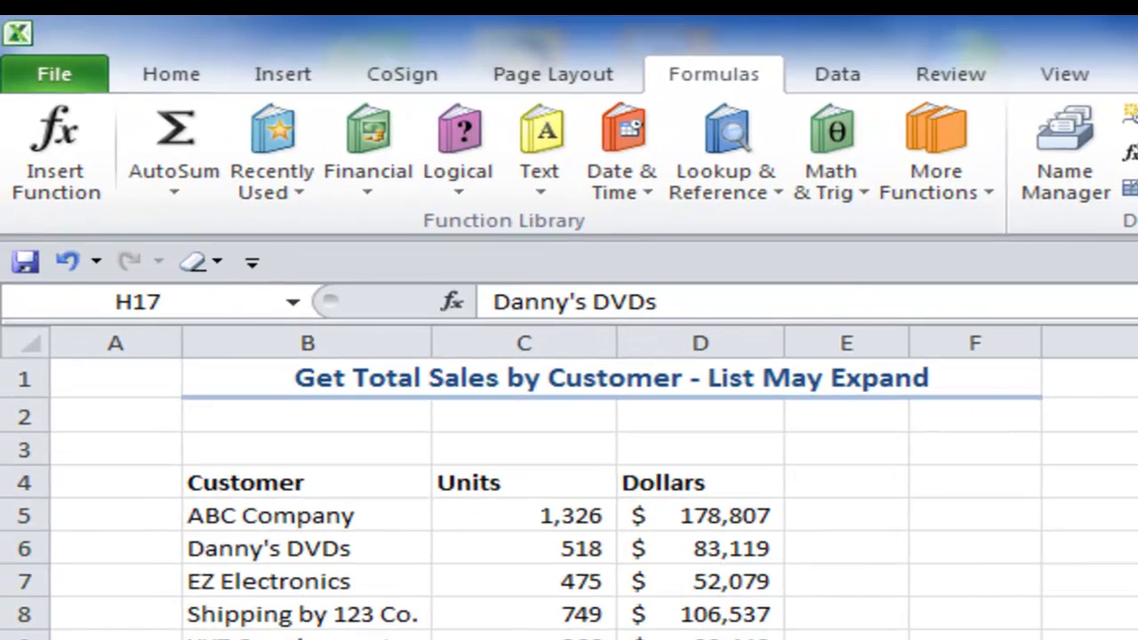
left_click(276, 77)
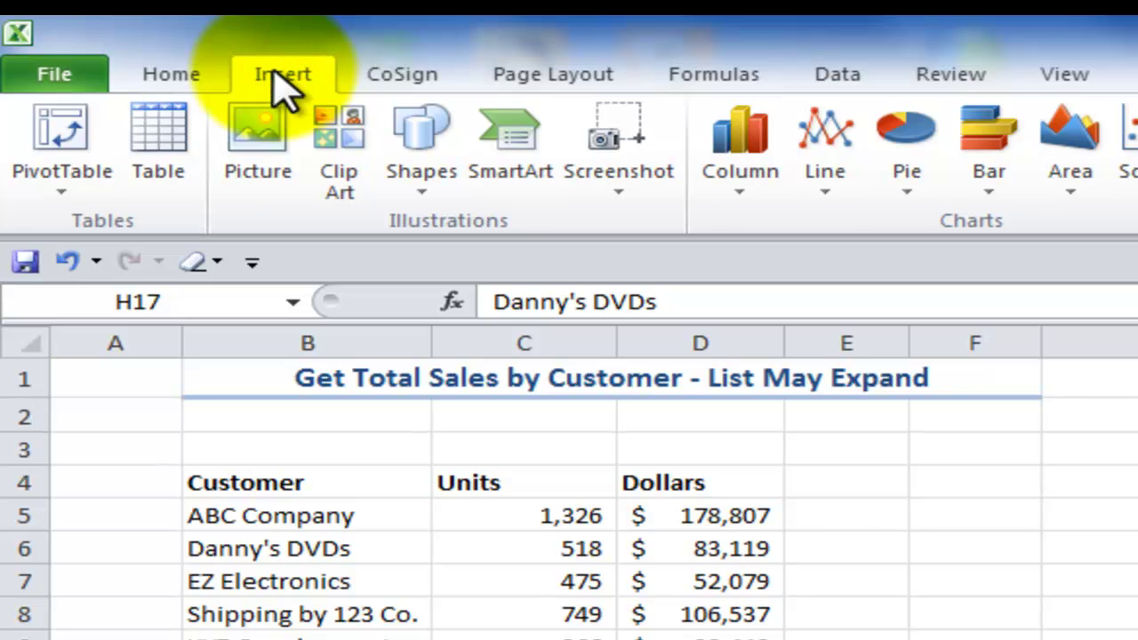
left_click(169, 160)
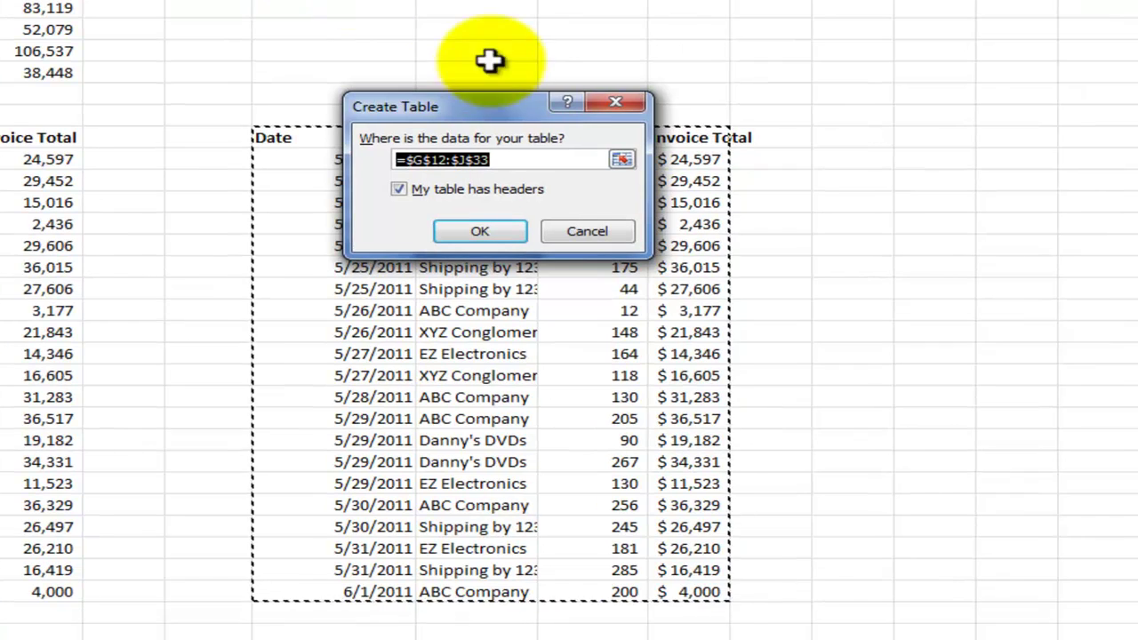
left_click_drag(476, 96, 623, 3)
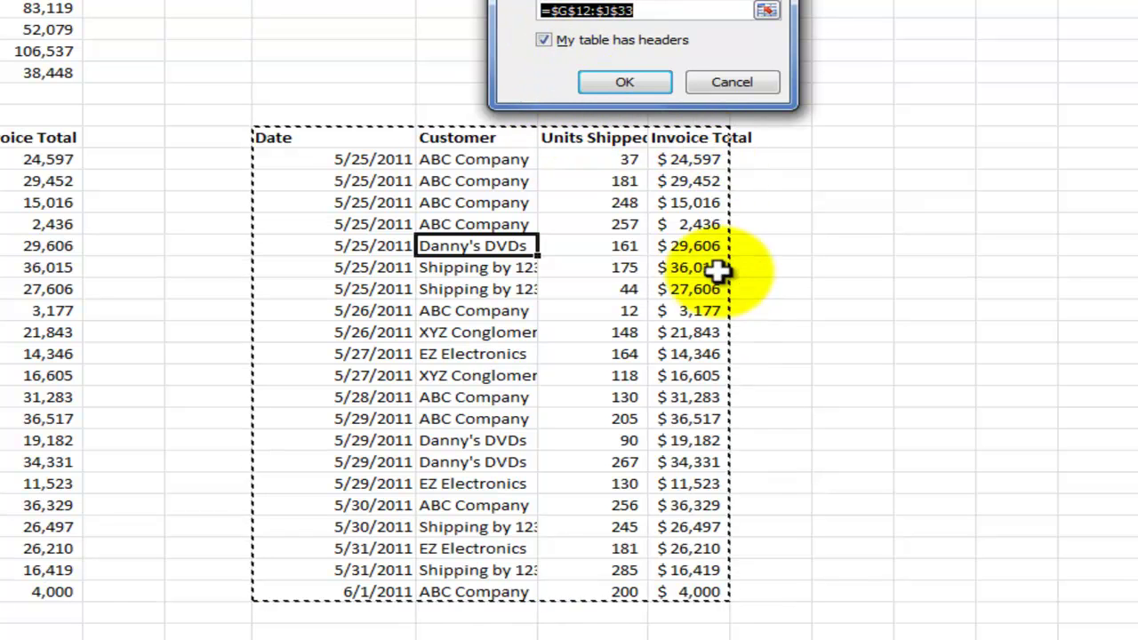
left_click(628, 81)
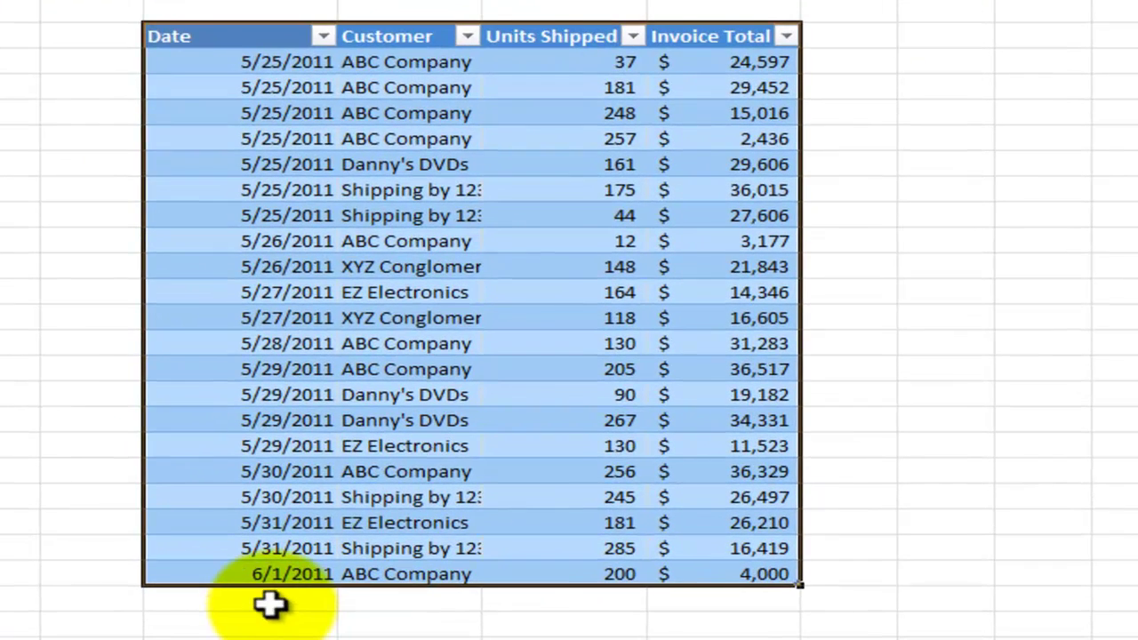
Add a record directly below the table in row 34: 6/1/2011, Danny's DVDs, 400 units shipped and an invoice total of 8000
left_click(281, 605)
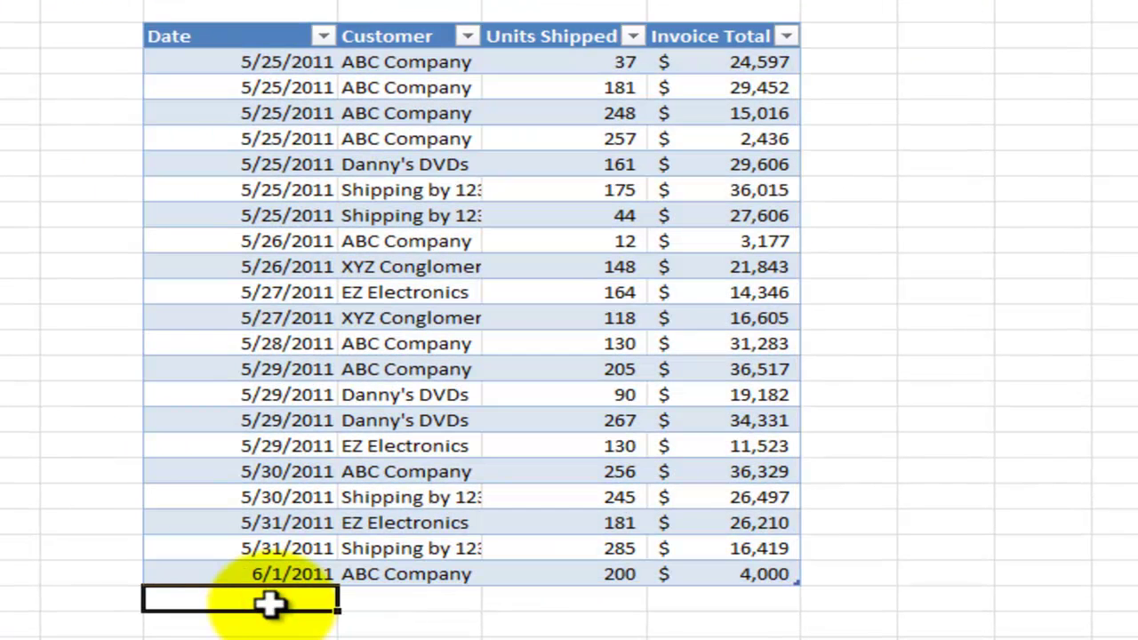
key("ctrl+apostrophe")
key("Tab")
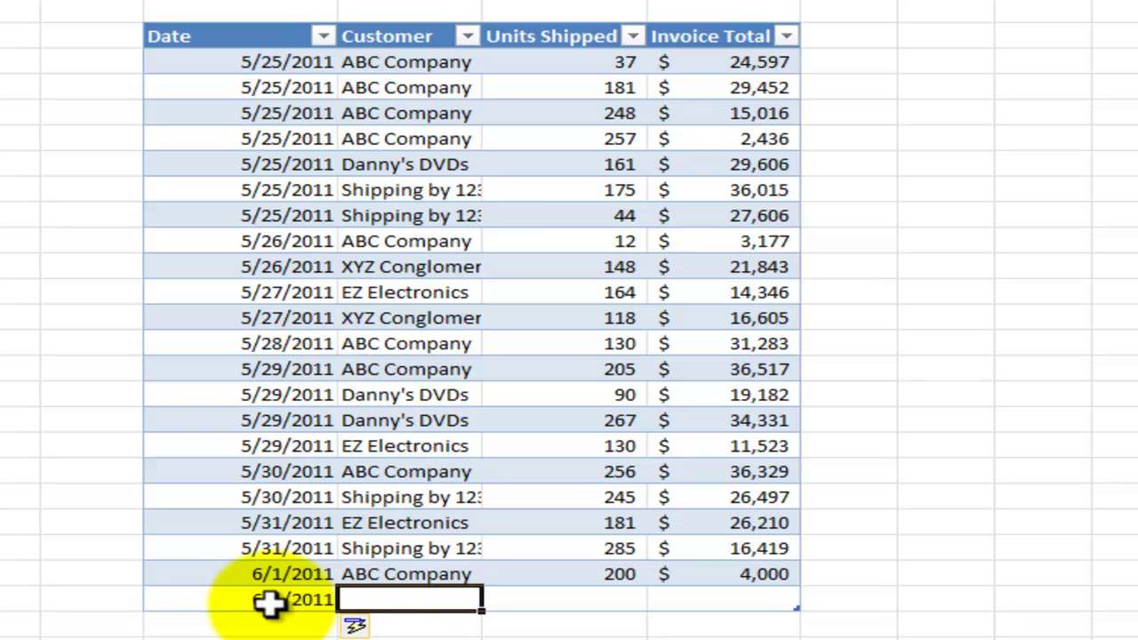
type("D")
key("Tab")
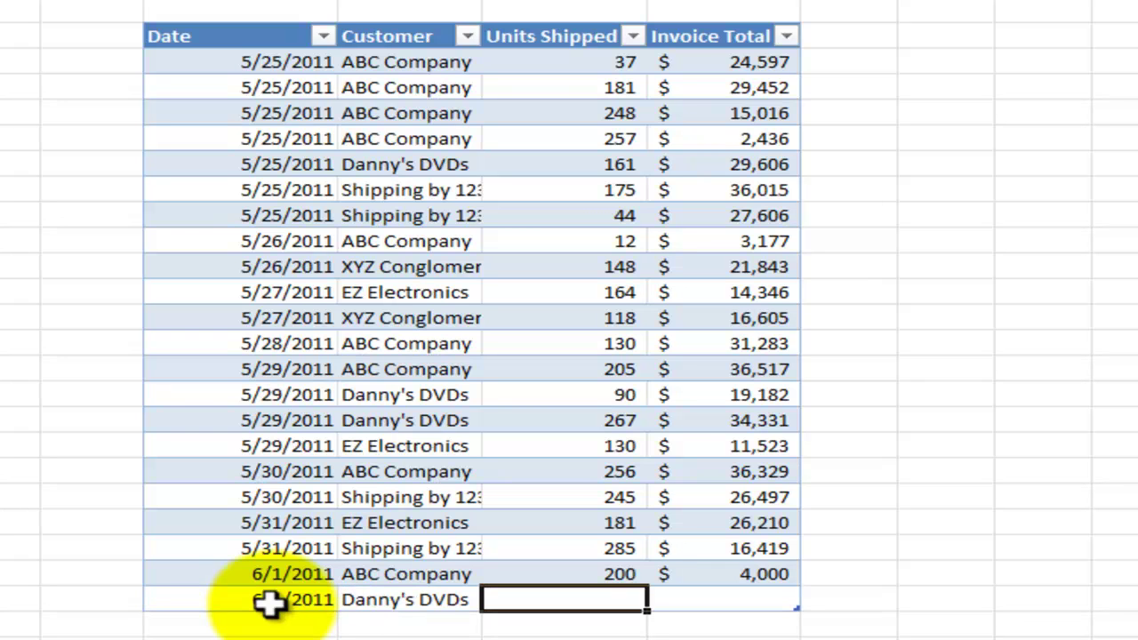
type("400")
key("Tab")
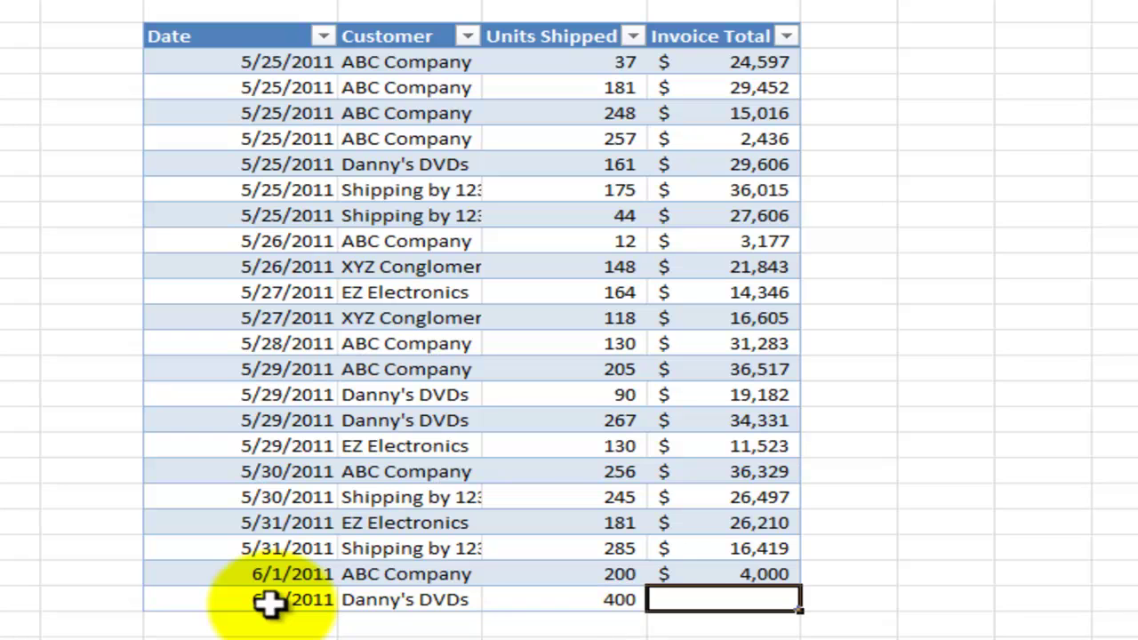
type("8000")
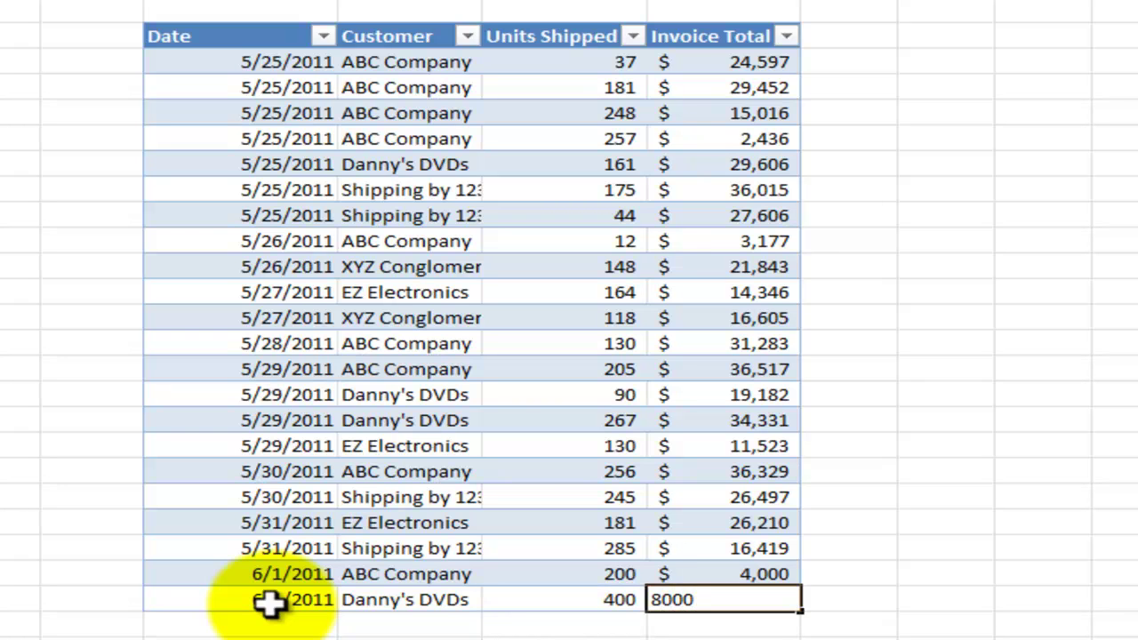
key("Up")
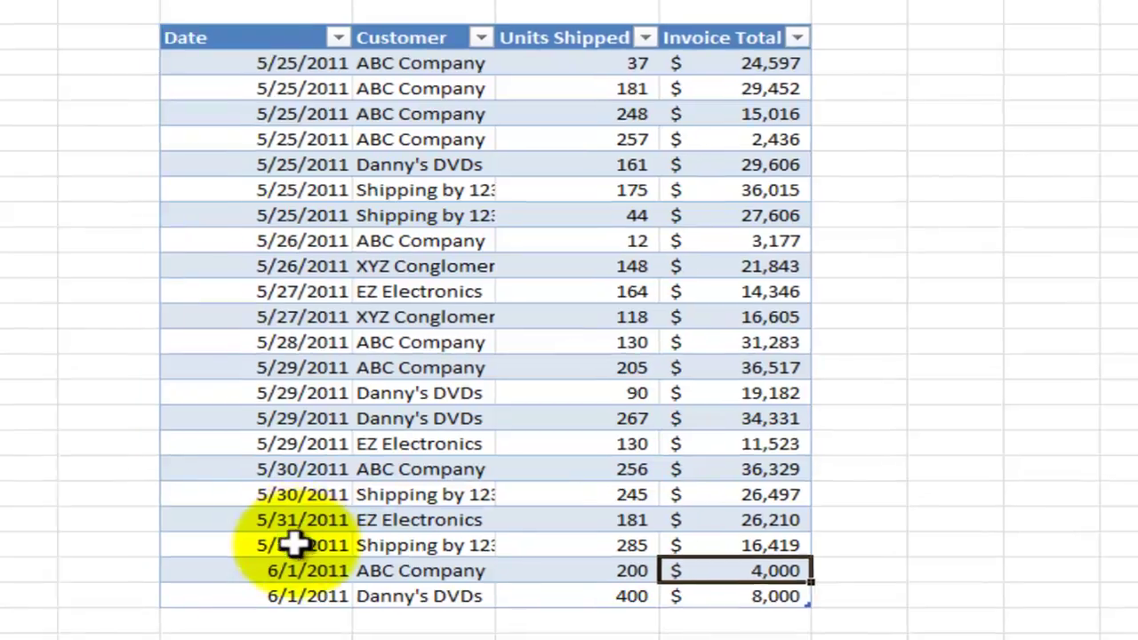
Check which cells of the original list the named range Customer covers by selecting it
left_click(267, 599)
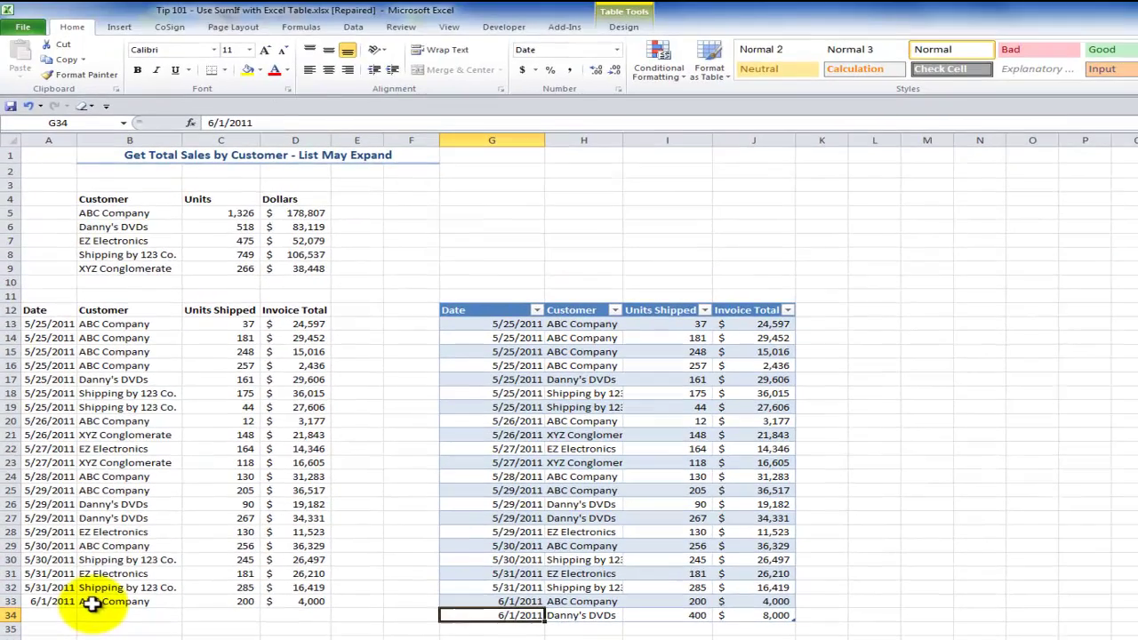
left_click(235, 324)
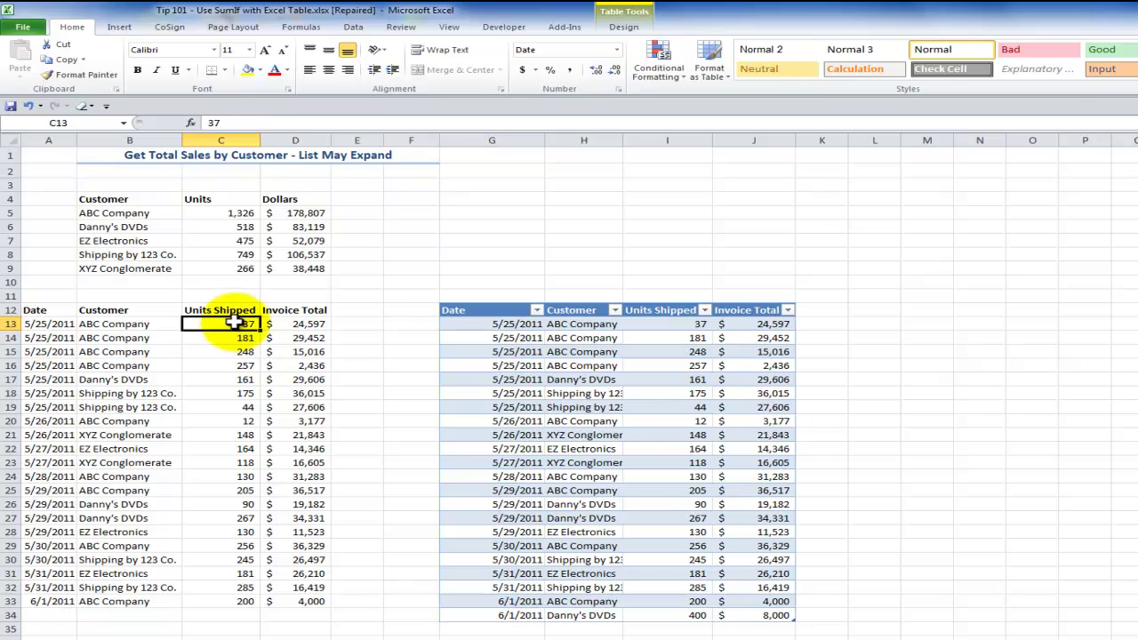
left_click(124, 123)
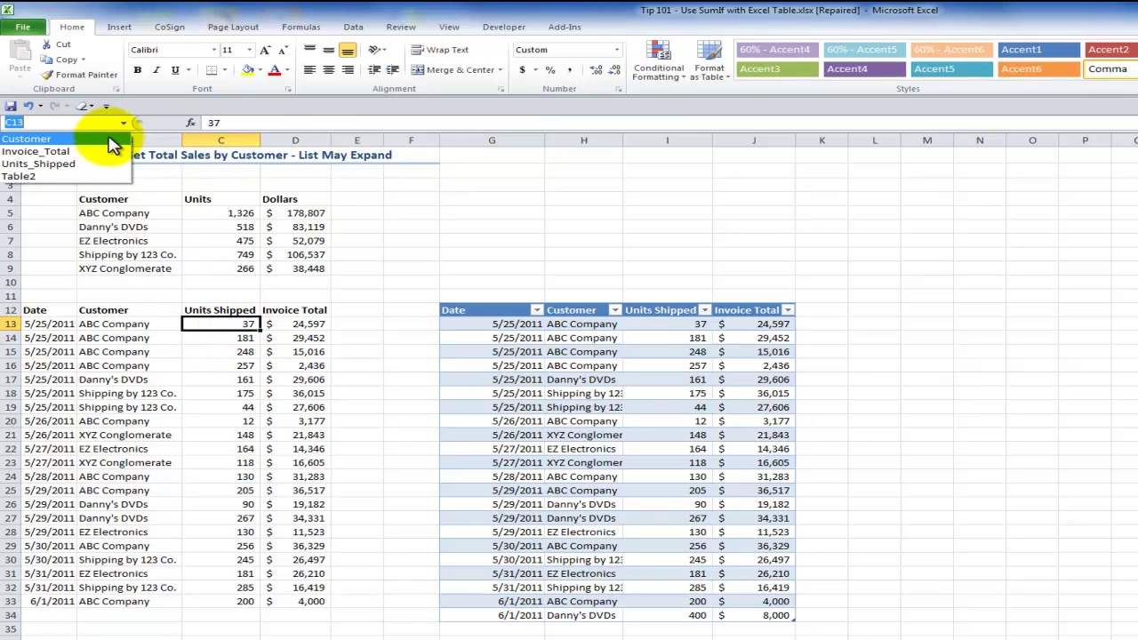
left_click(100, 141)
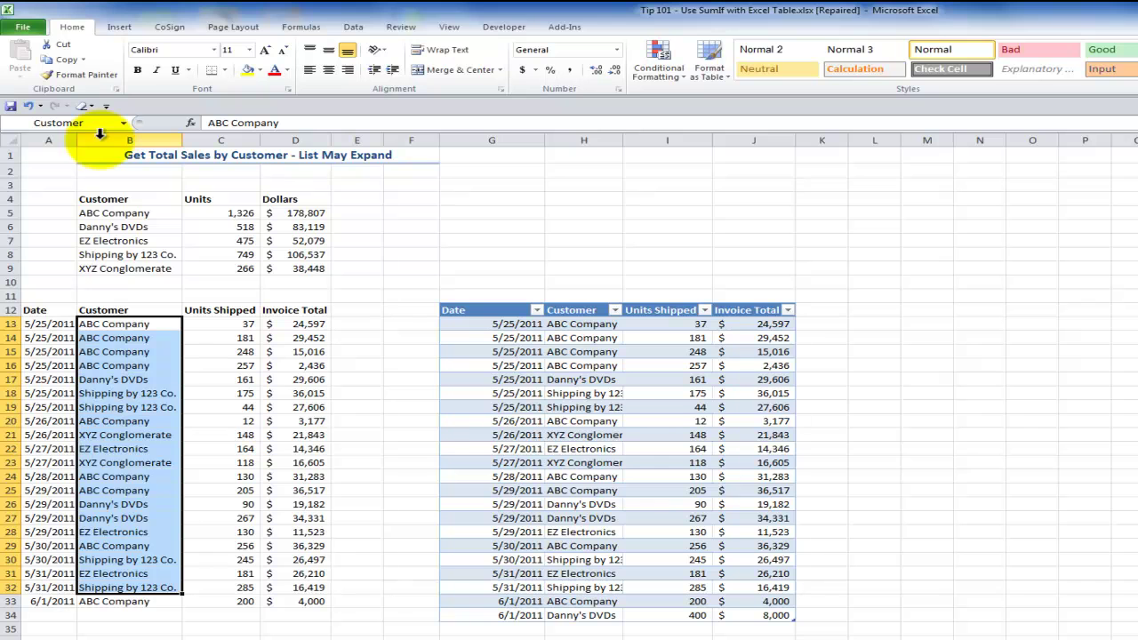
Rename the Excel table that starts at G12 to DRTable
left_click(565, 368)
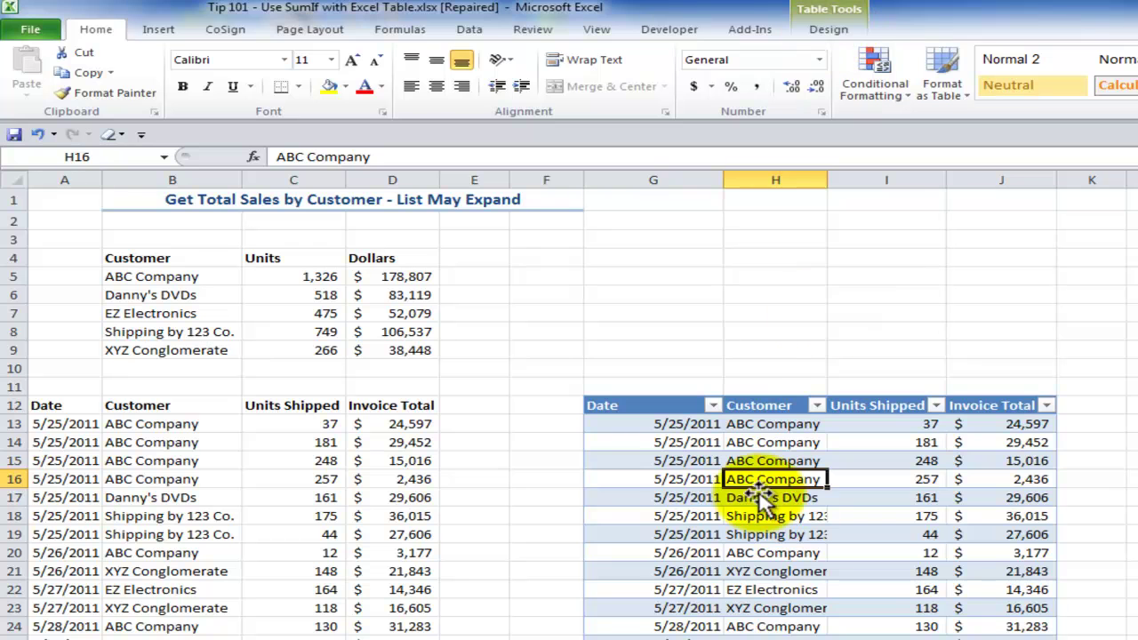
left_click(745, 352)
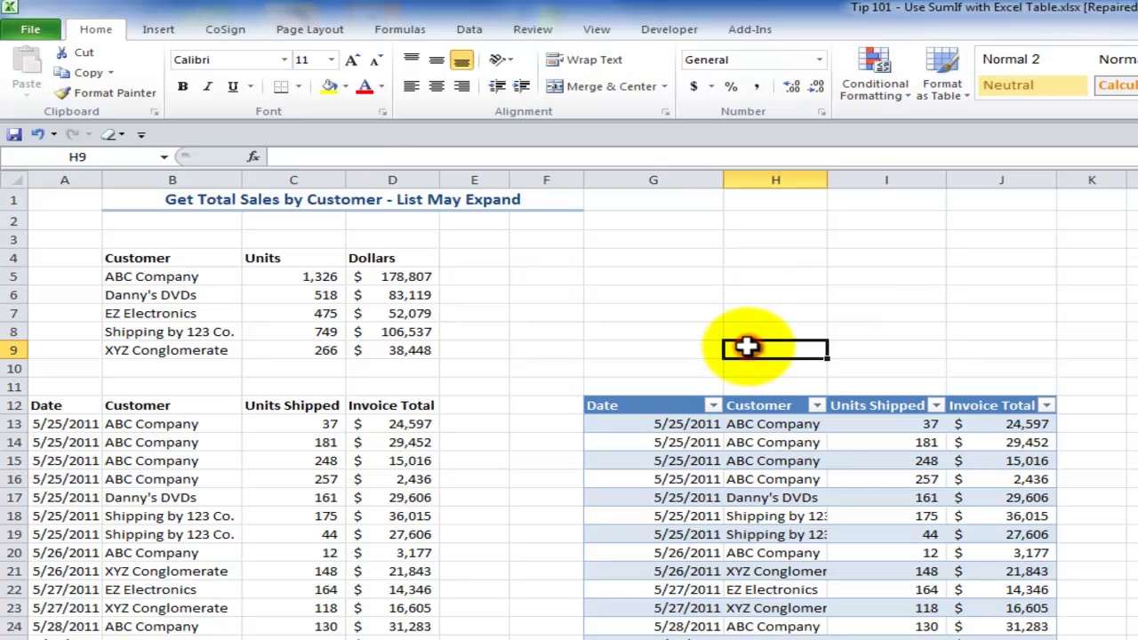
left_click(756, 460)
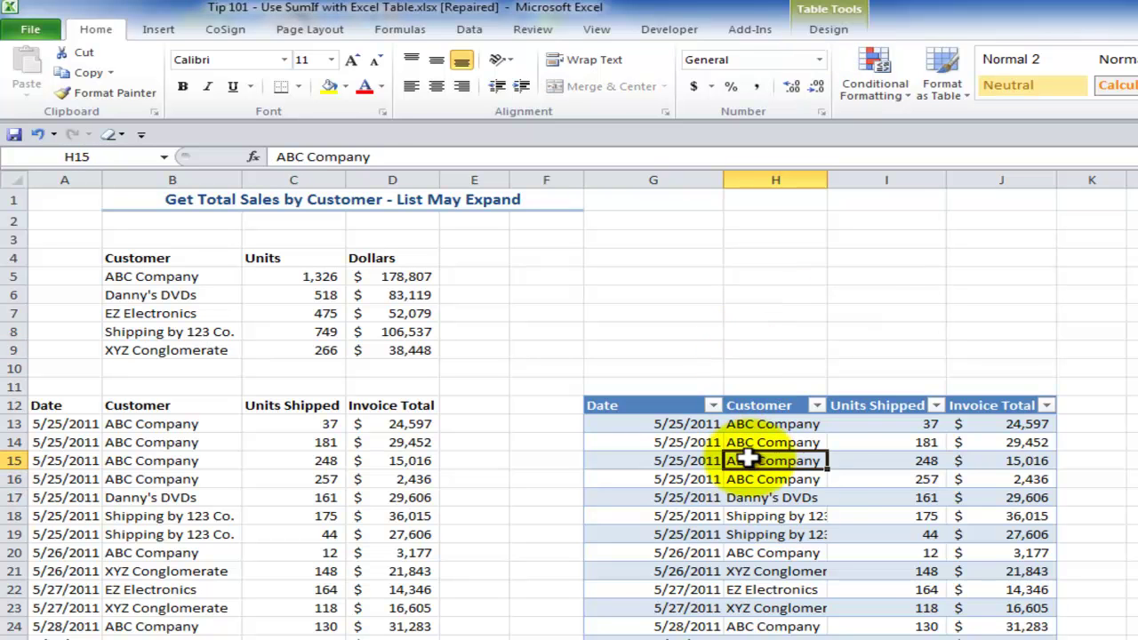
left_click(825, 32)
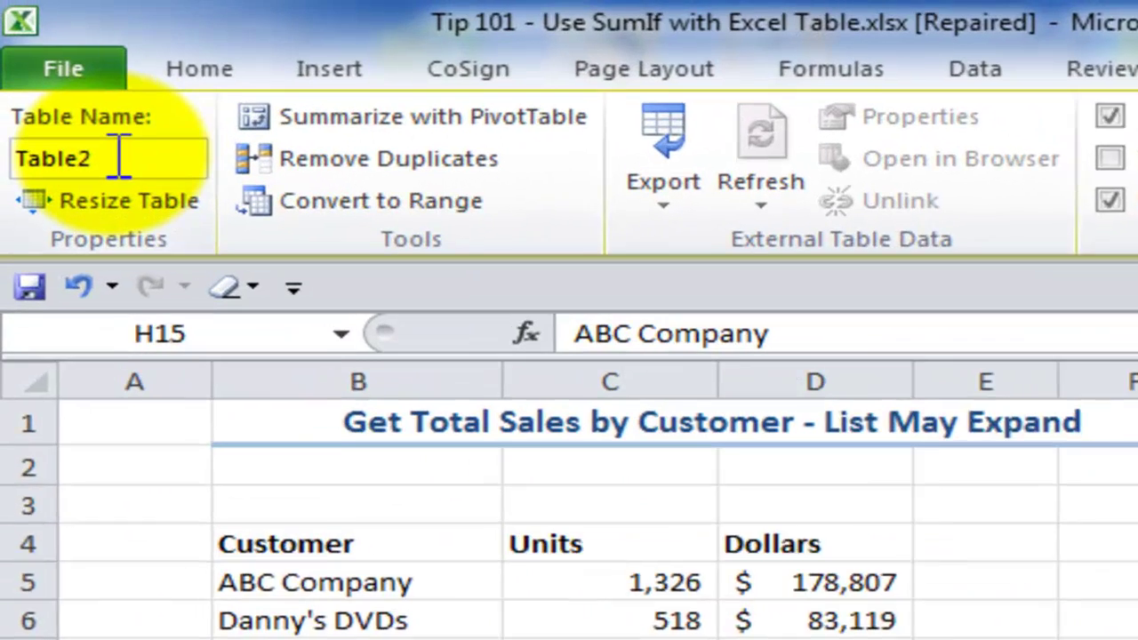
left_click(119, 158)
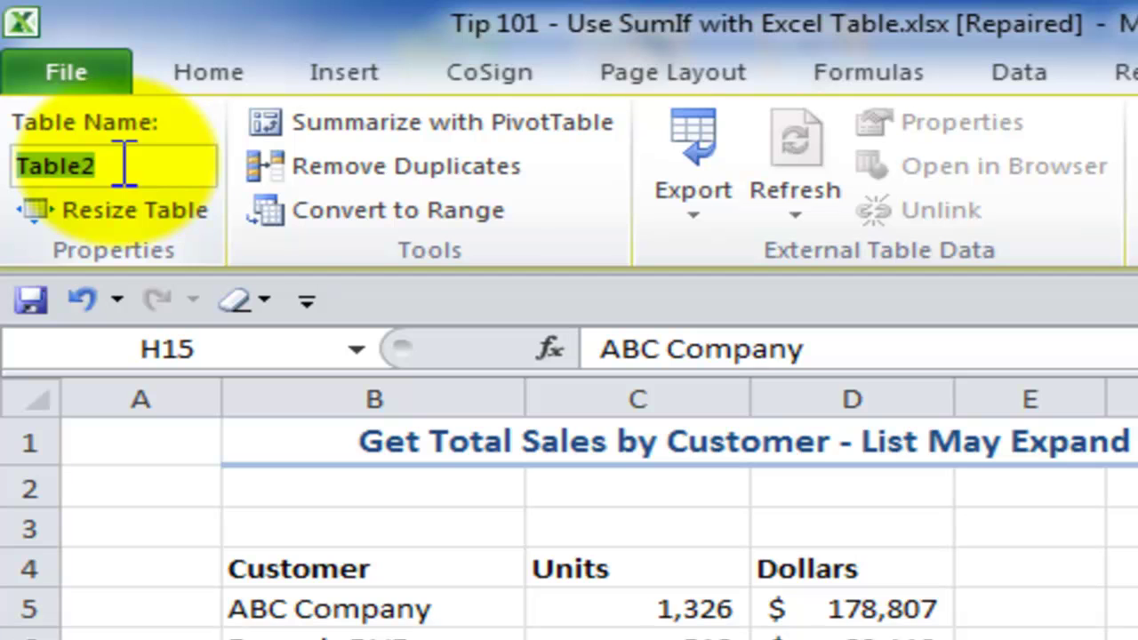
type("DRTab")
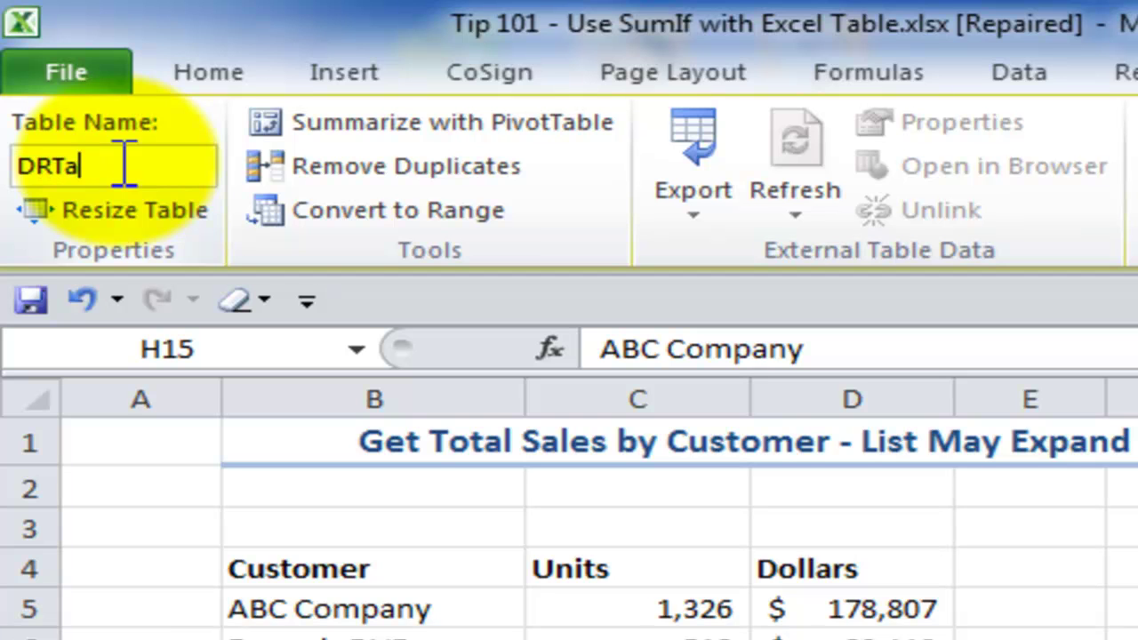
type("le")
key("Return")
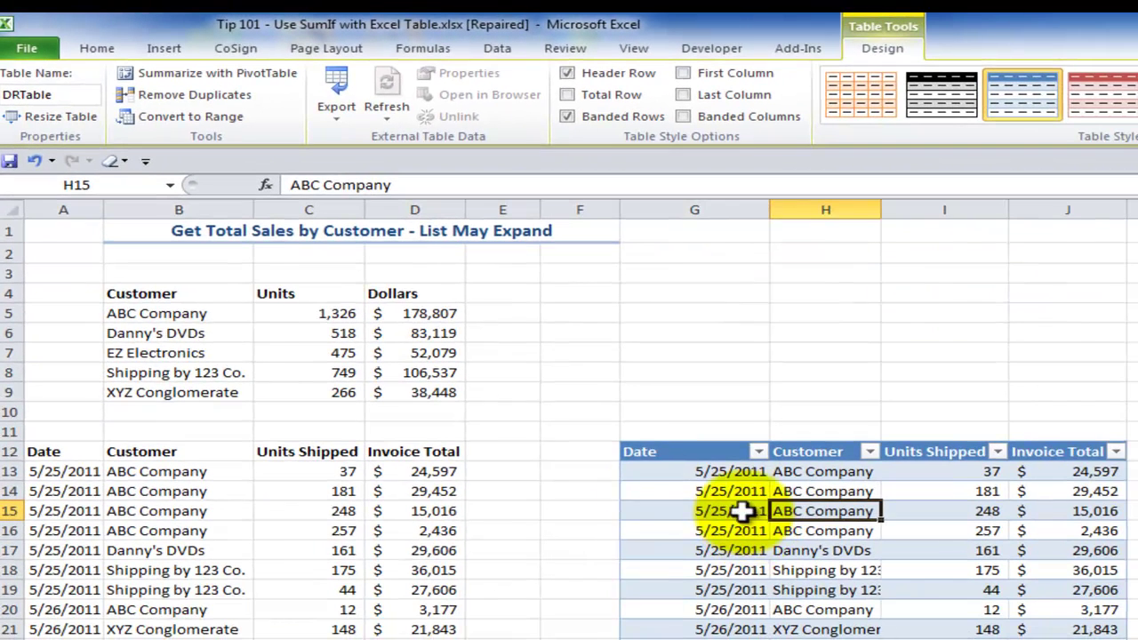
Copy the summary's Customer list B4:B9 to H4 and the Units and Dollars headers to I4:J4, fitting column H to its contents
left_click_drag(127, 293, 133, 394)
key("ctrl+c")
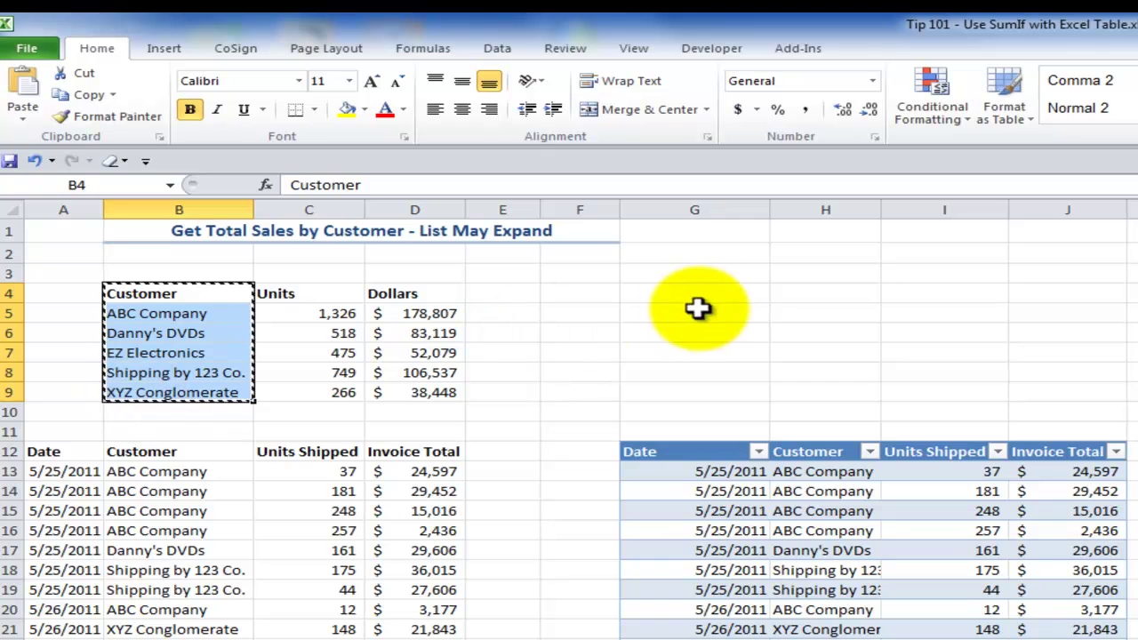
left_click(829, 295)
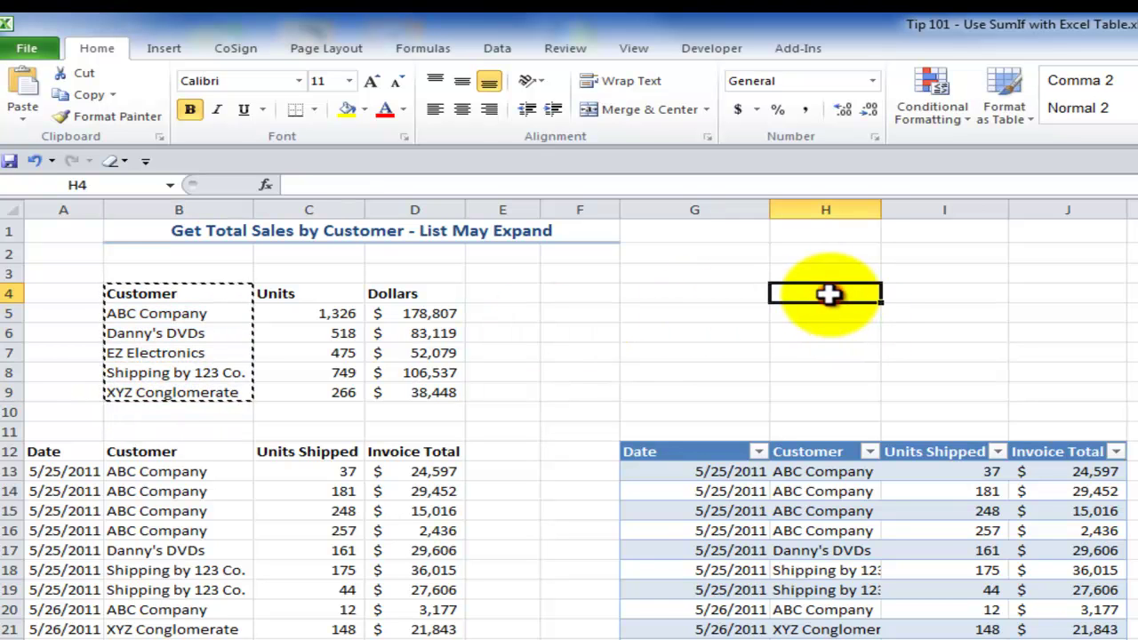
key("ctrl+v")
left_click_drag(296, 298, 1052, 312)
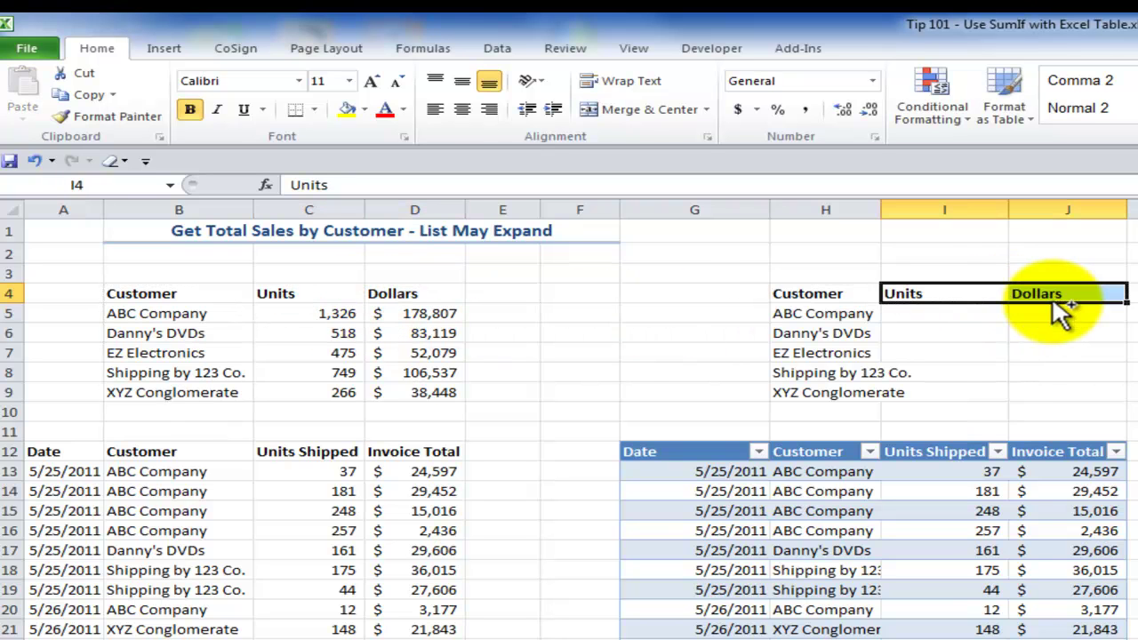
double_click(880, 208)
Begin a SUMIF formula in I5 with the table column DRTable[Customer] as its range
left_click(968, 313)
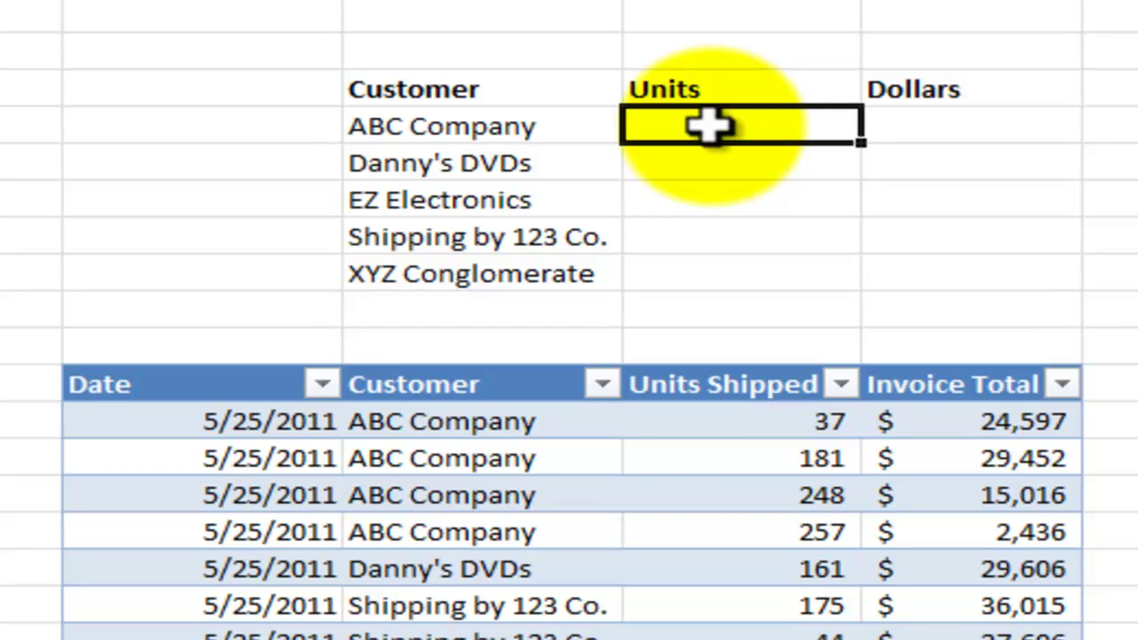
type("=sumi")
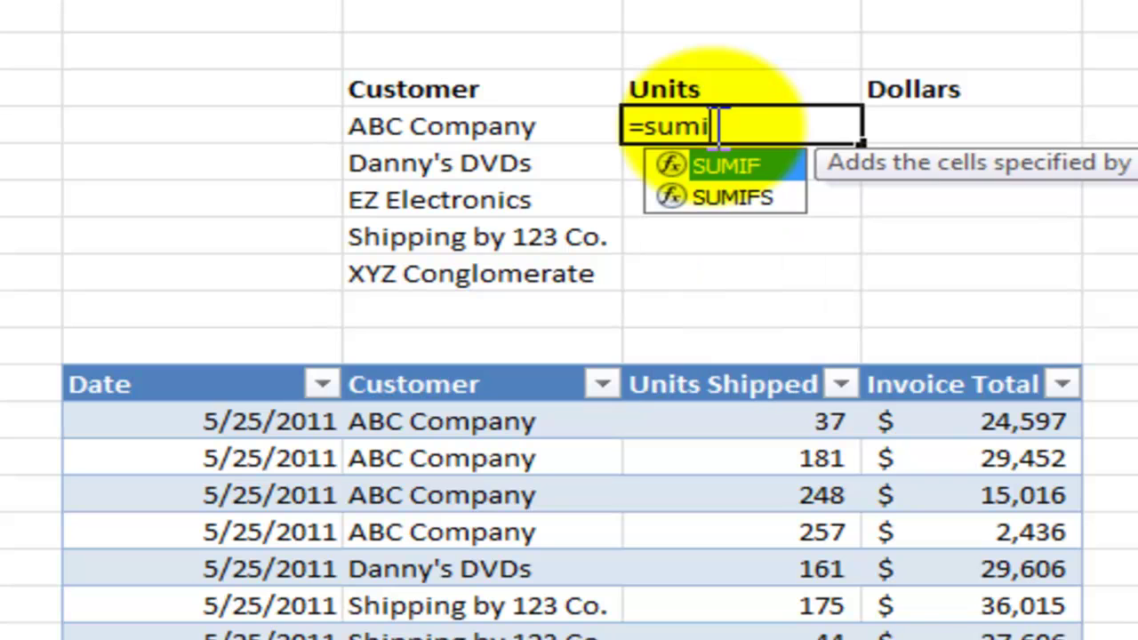
type("f")
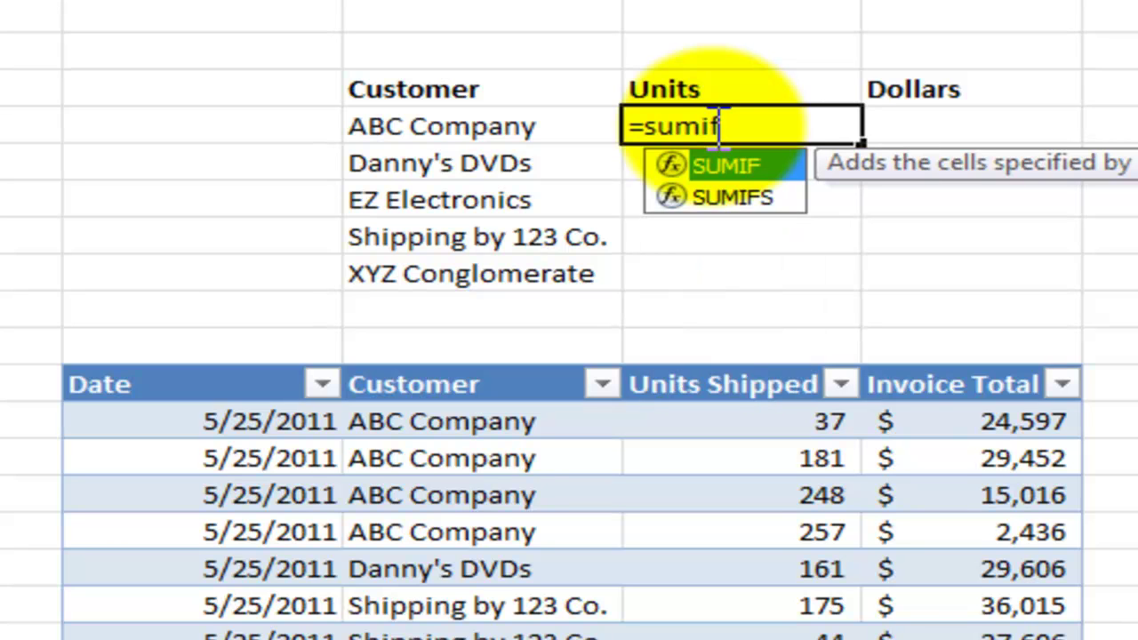
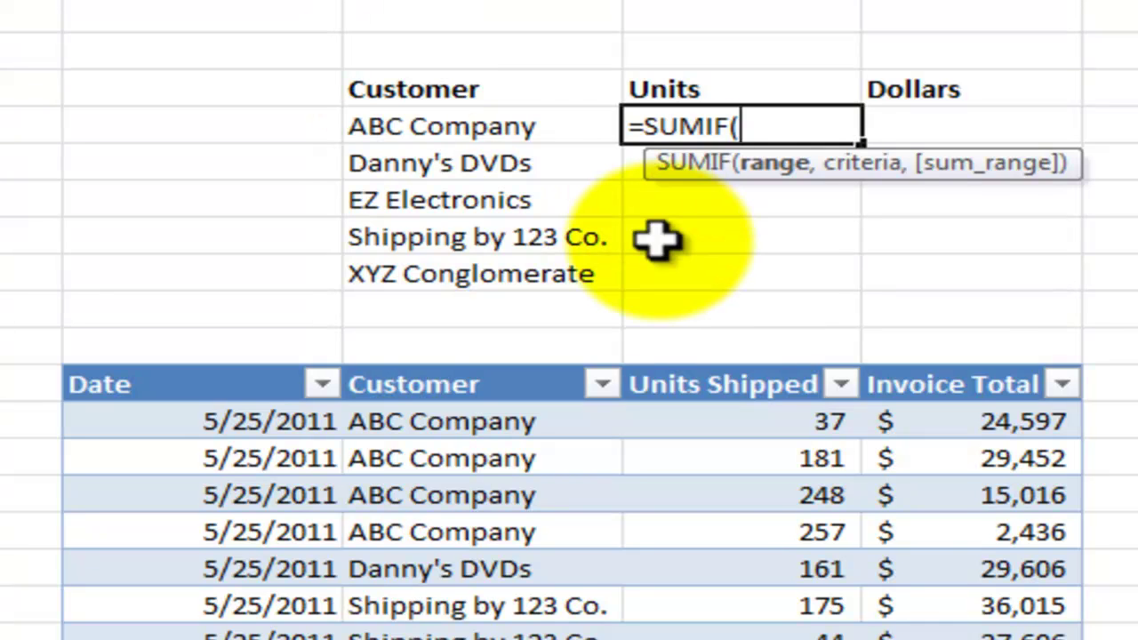
type("dr")
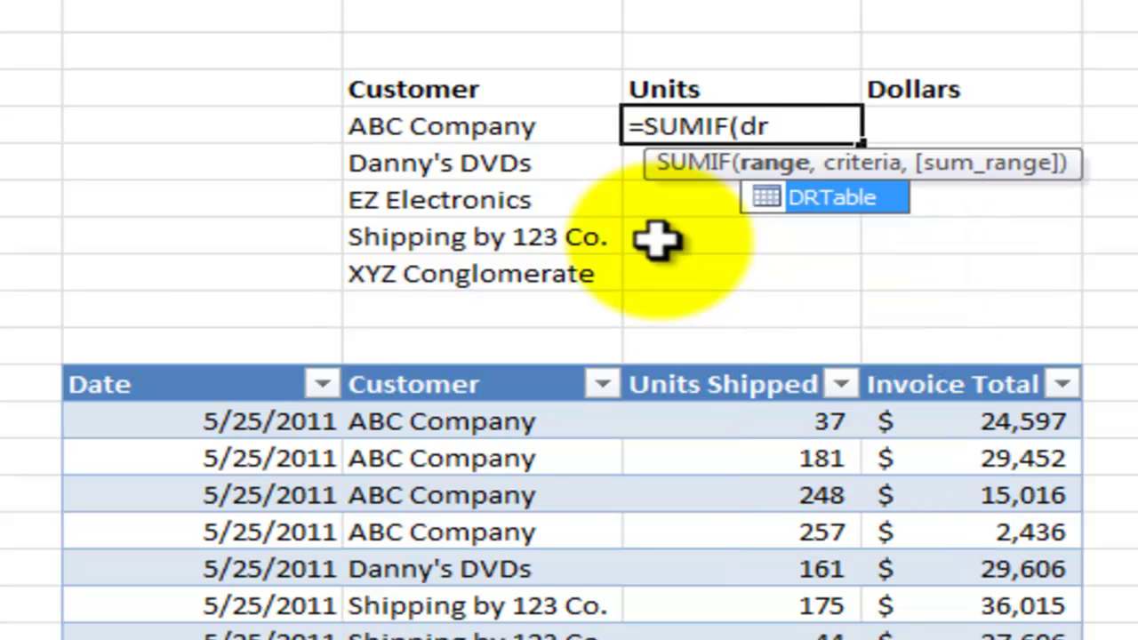
key("Tab")
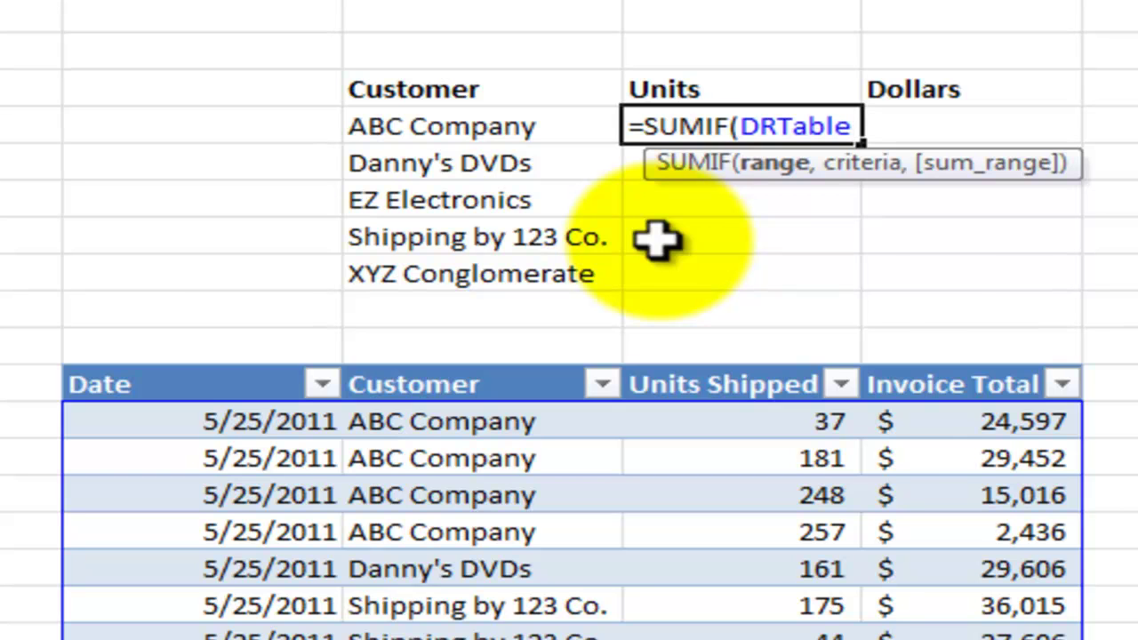
type("[")
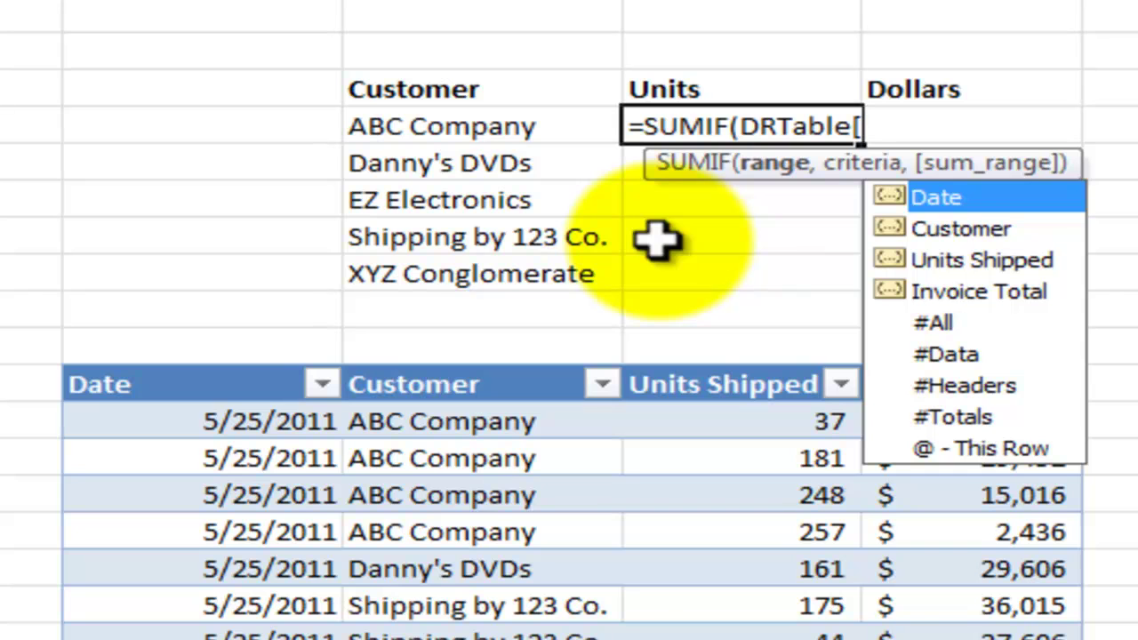
key("Down")
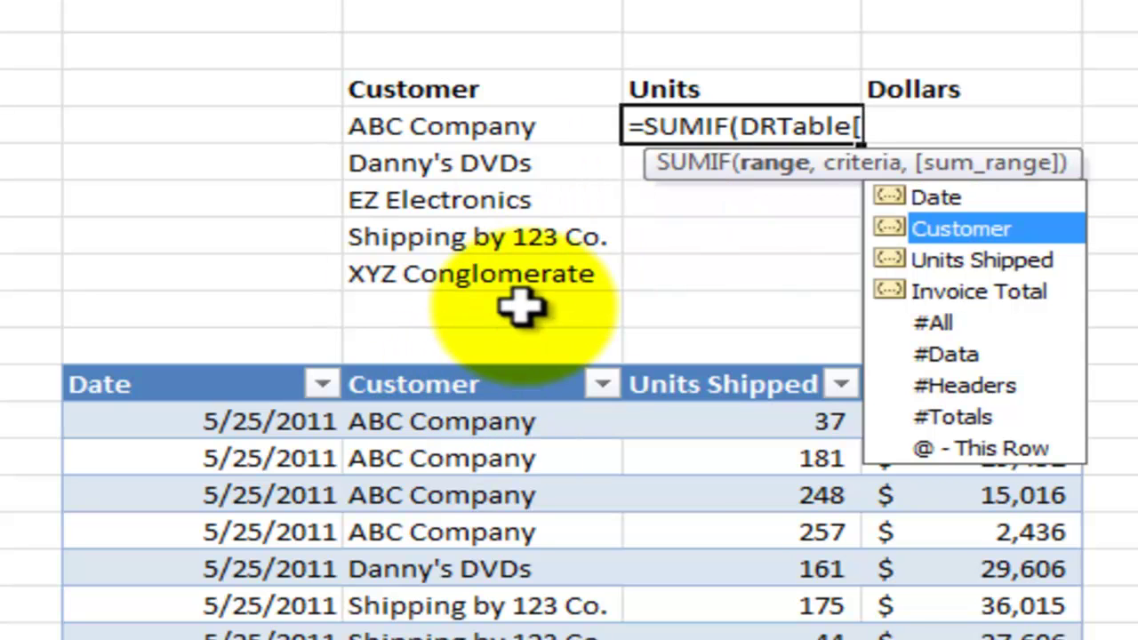
key("Tab")
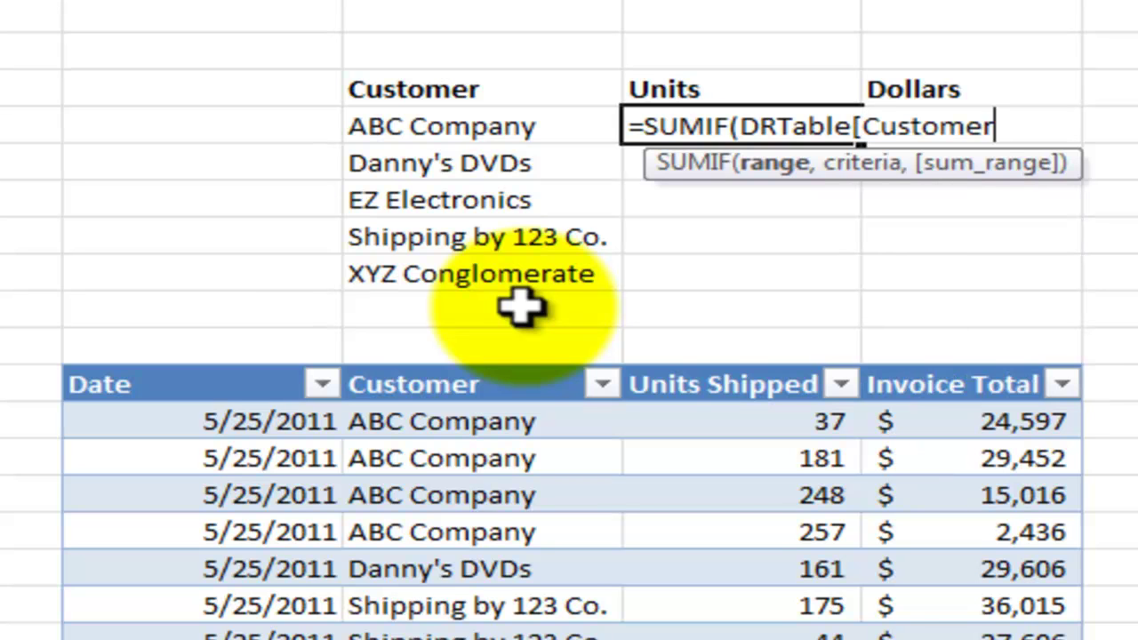
type("]")
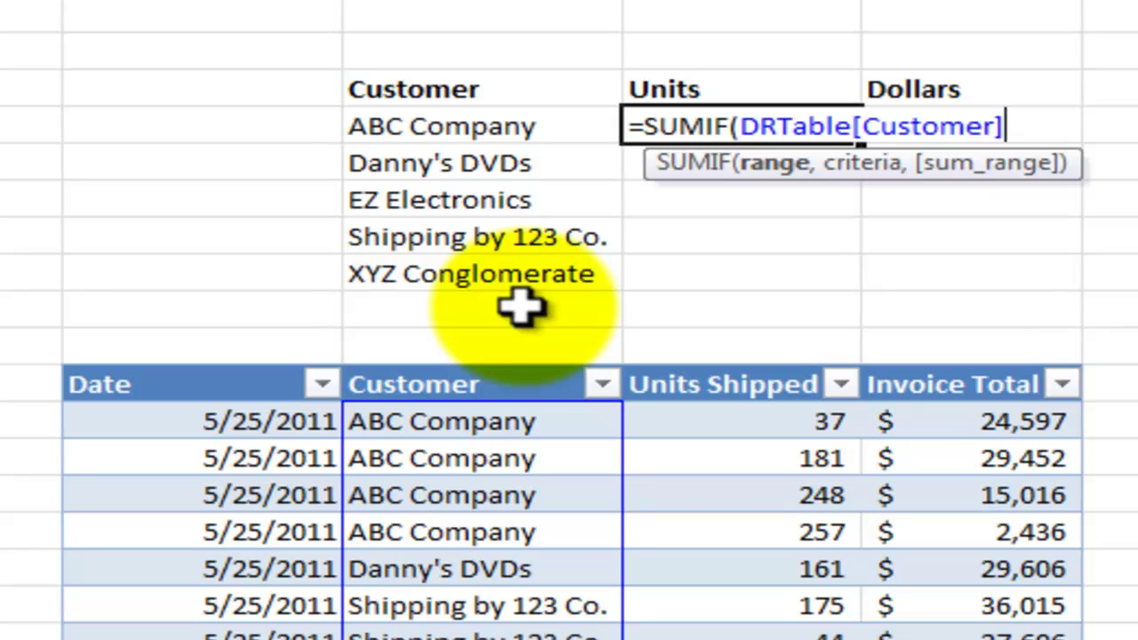
Complete the I5 SUMIF formula with H5 as the criteria and DRTable[Units Shipped] as the sum range
type(",")
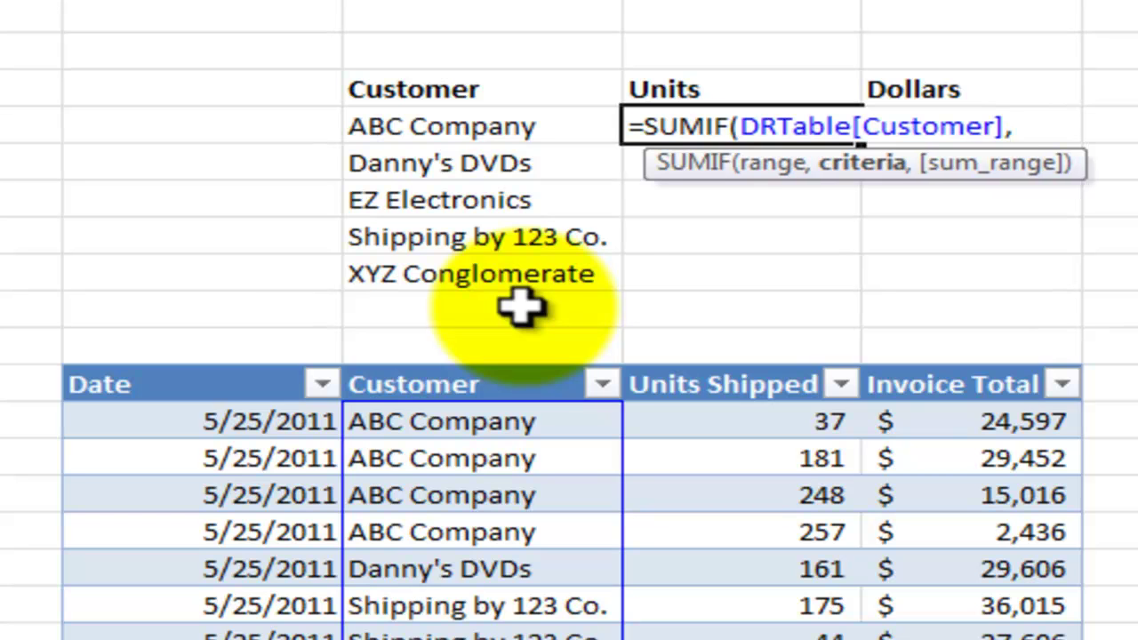
left_click(472, 127)
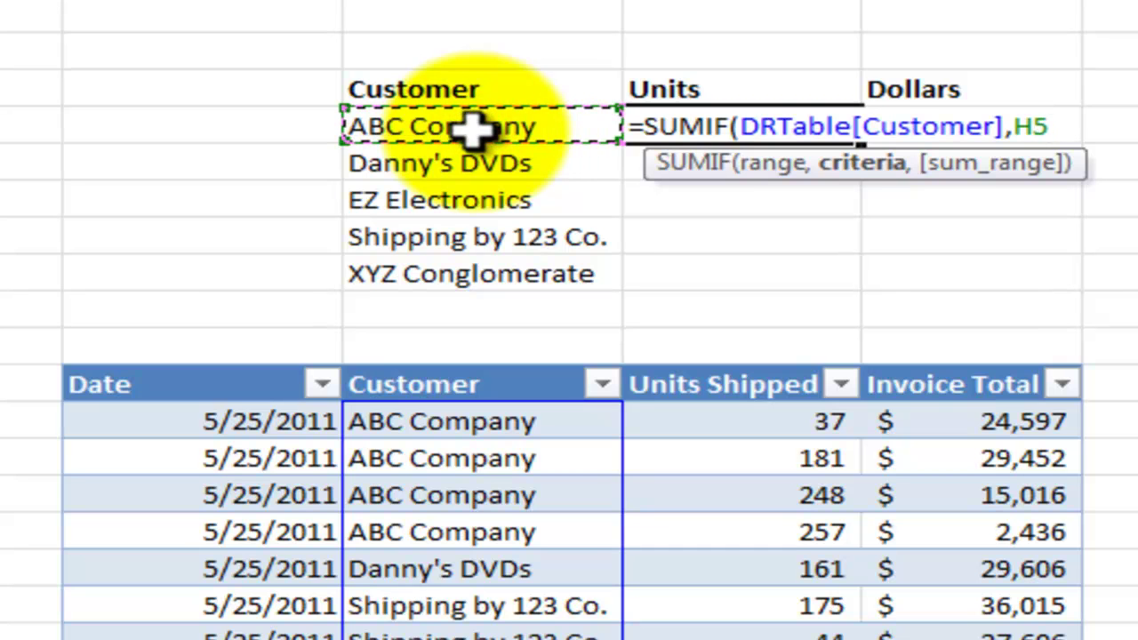
type(",")
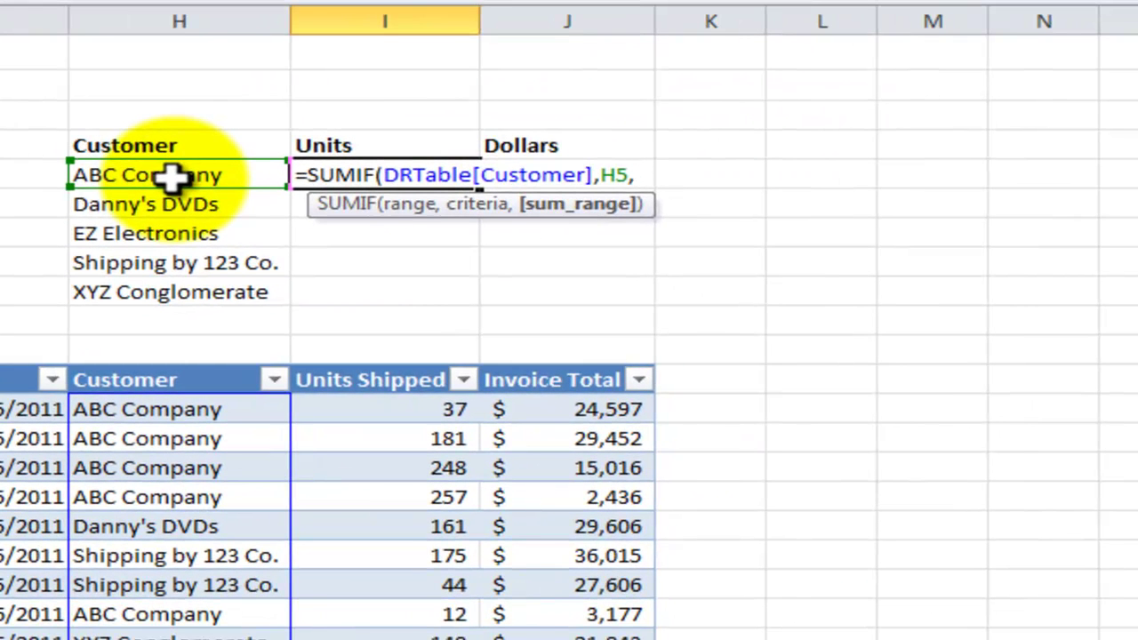
type("dr")
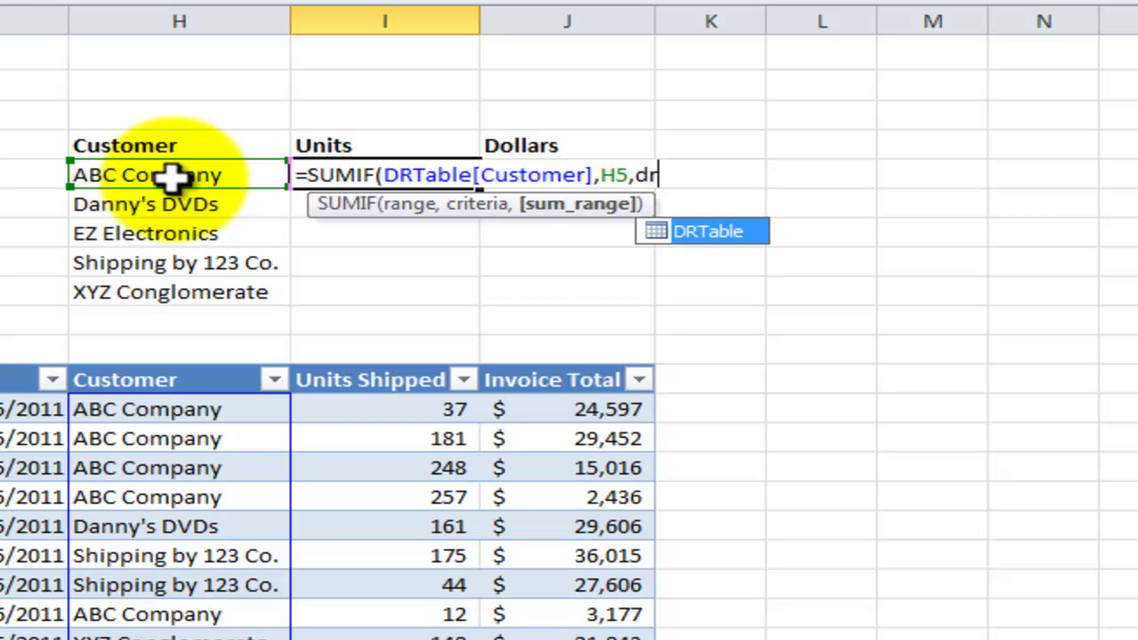
key("Tab")
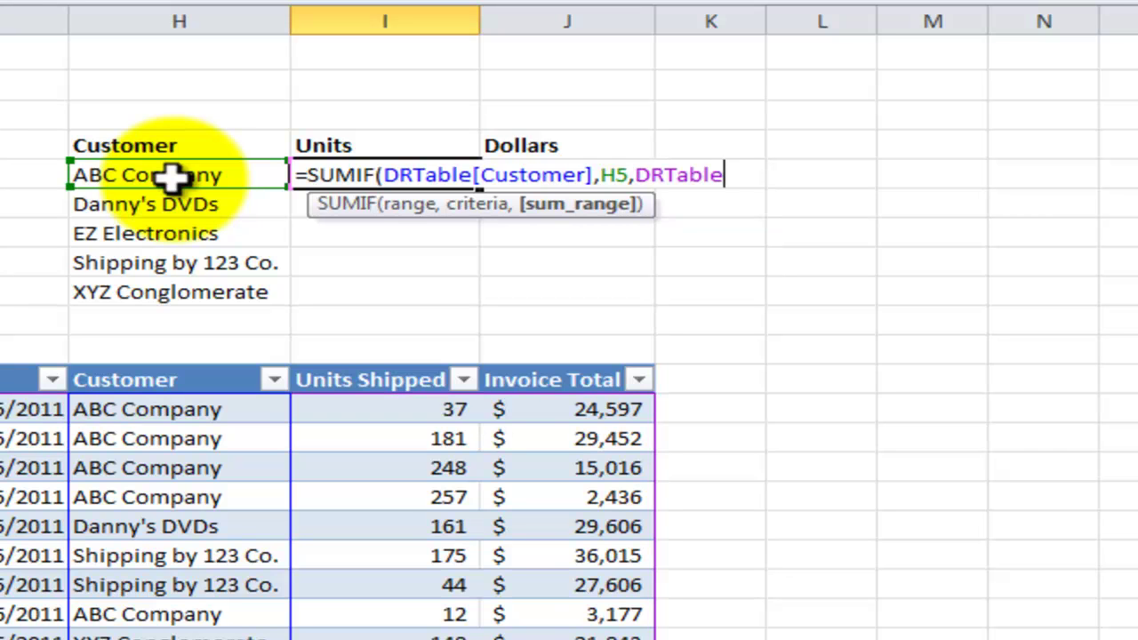
type("[")
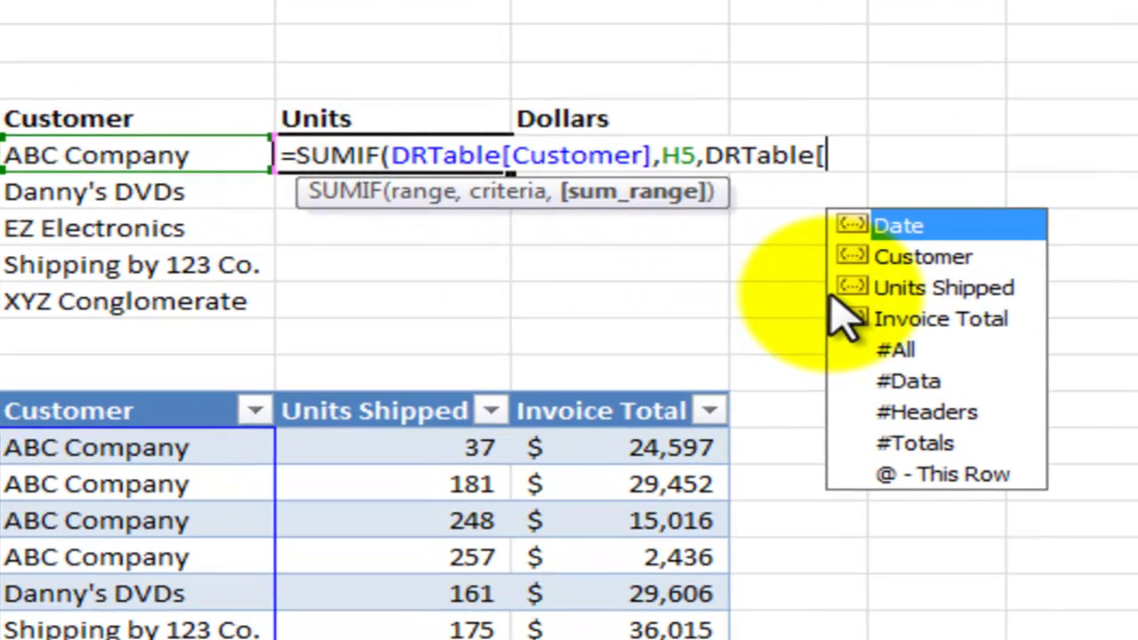
left_click(925, 288)
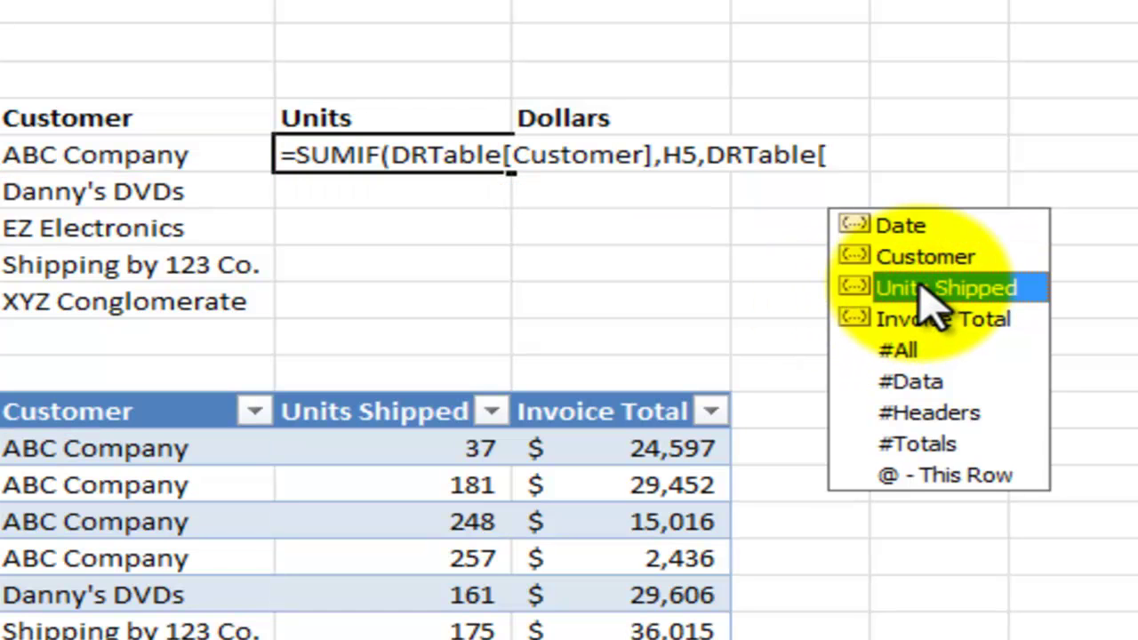
double_click(925, 289)
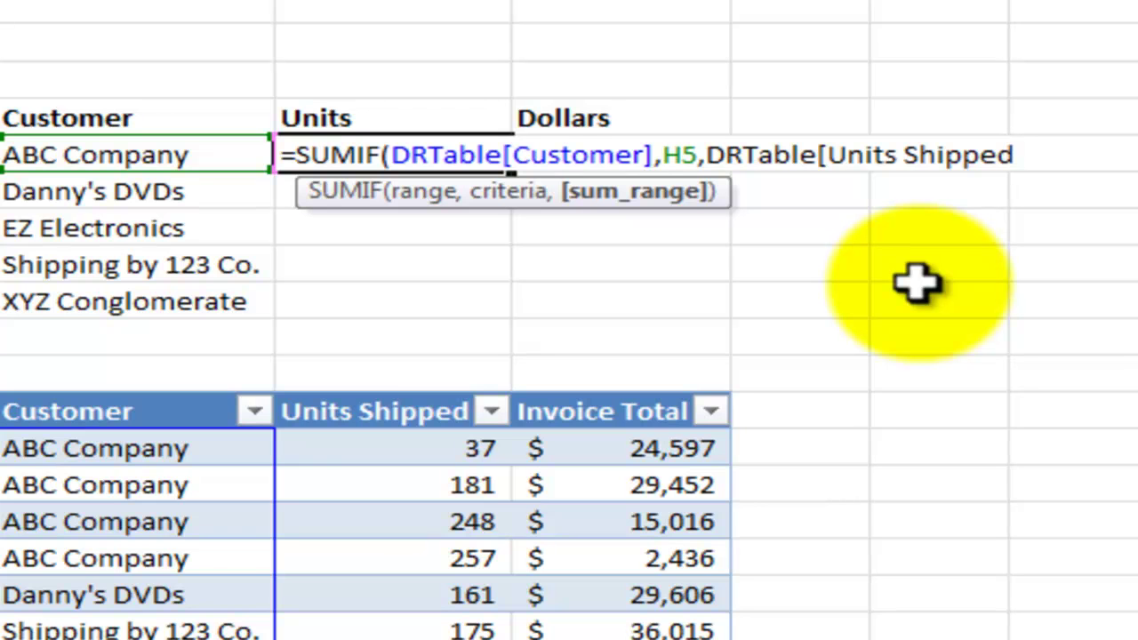
type("]")
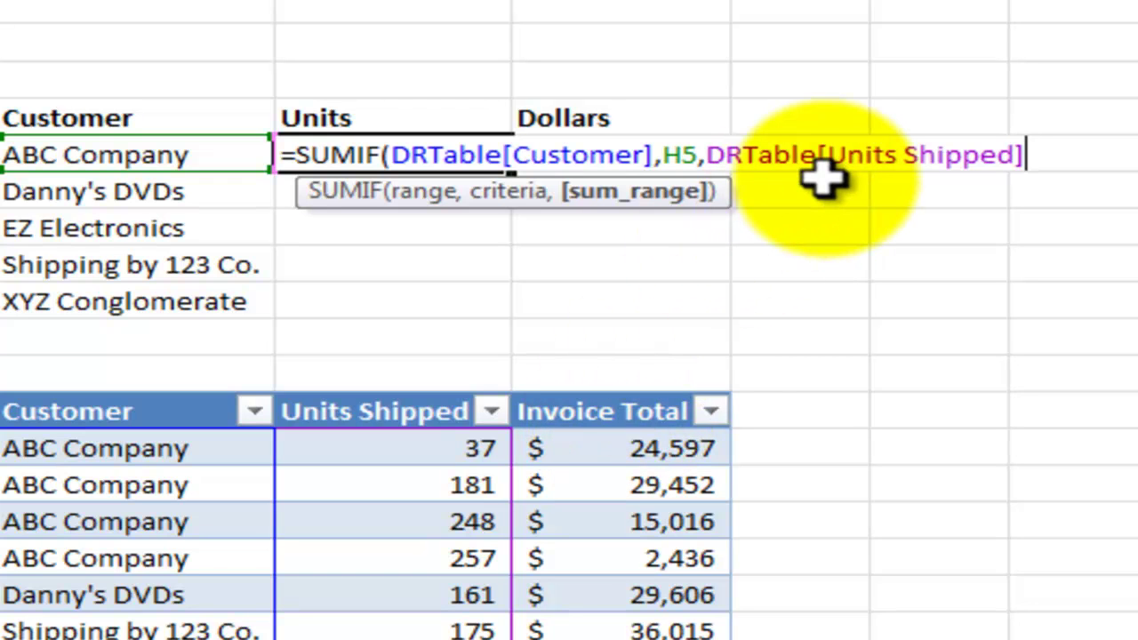
type(")")
key("ctrl+Return")
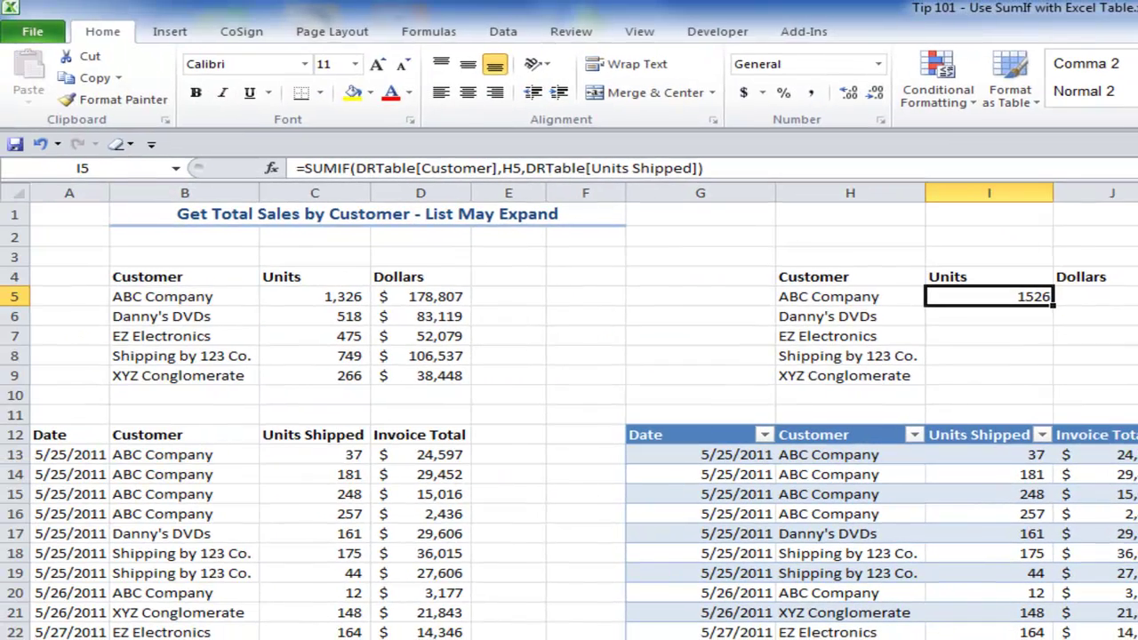
Copy the number format of the original units total in C5 onto I5:I9
left_click(340, 295)
right_click(340, 294)
left_click(603, 202)
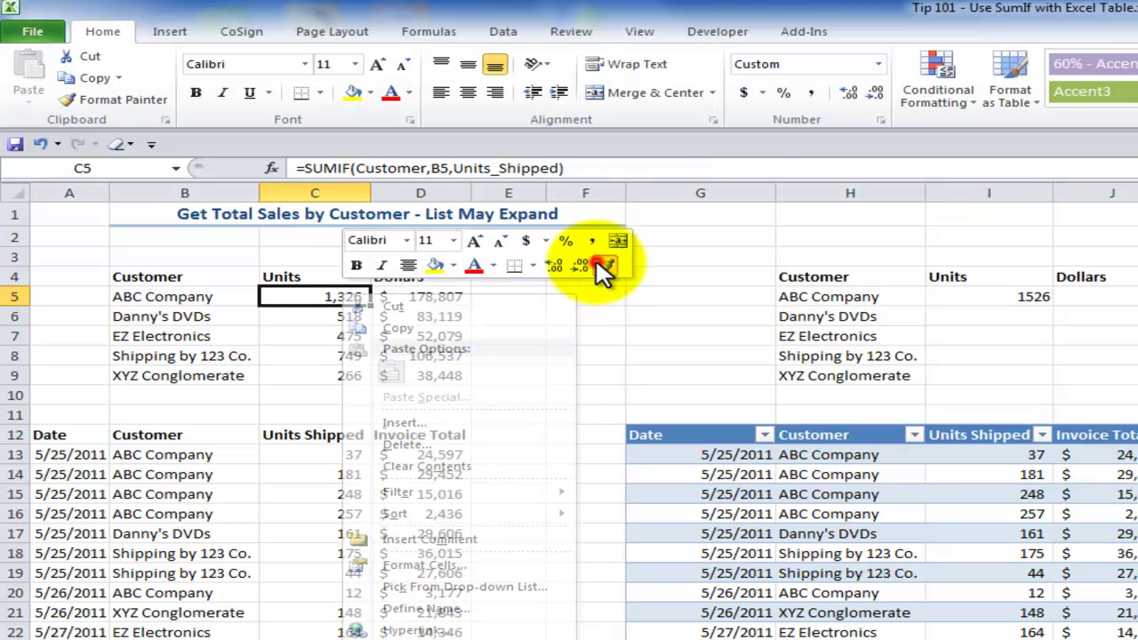
left_click_drag(978, 292, 986, 383)
Fill the SUMIF formula from I5 down through I9 for the remaining customers
left_click(996, 296)
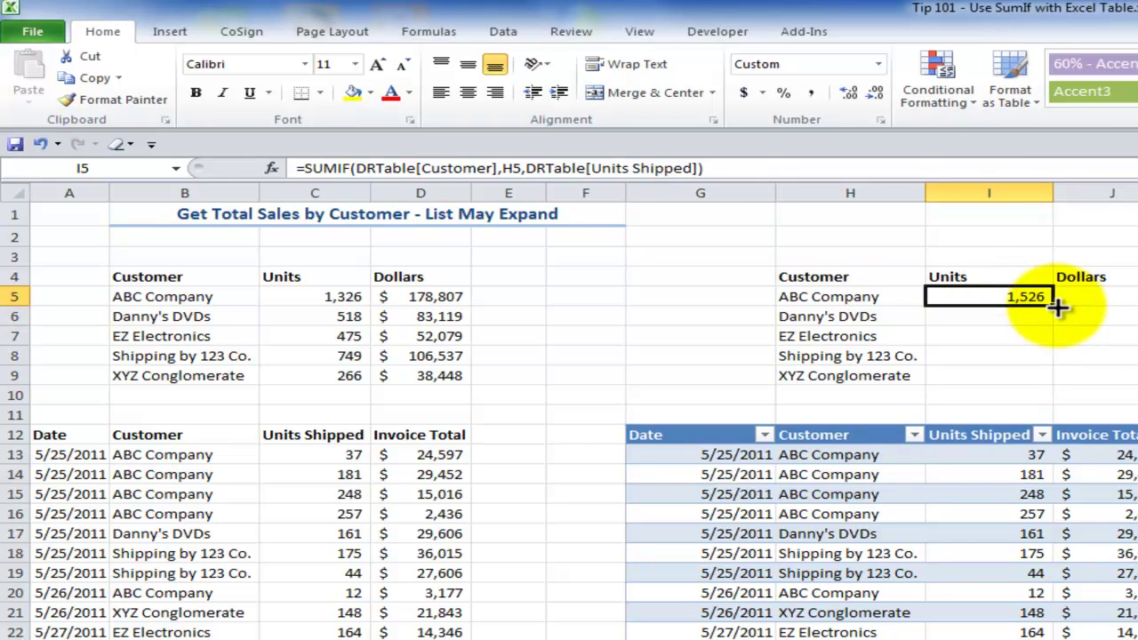
double_click(1055, 302)
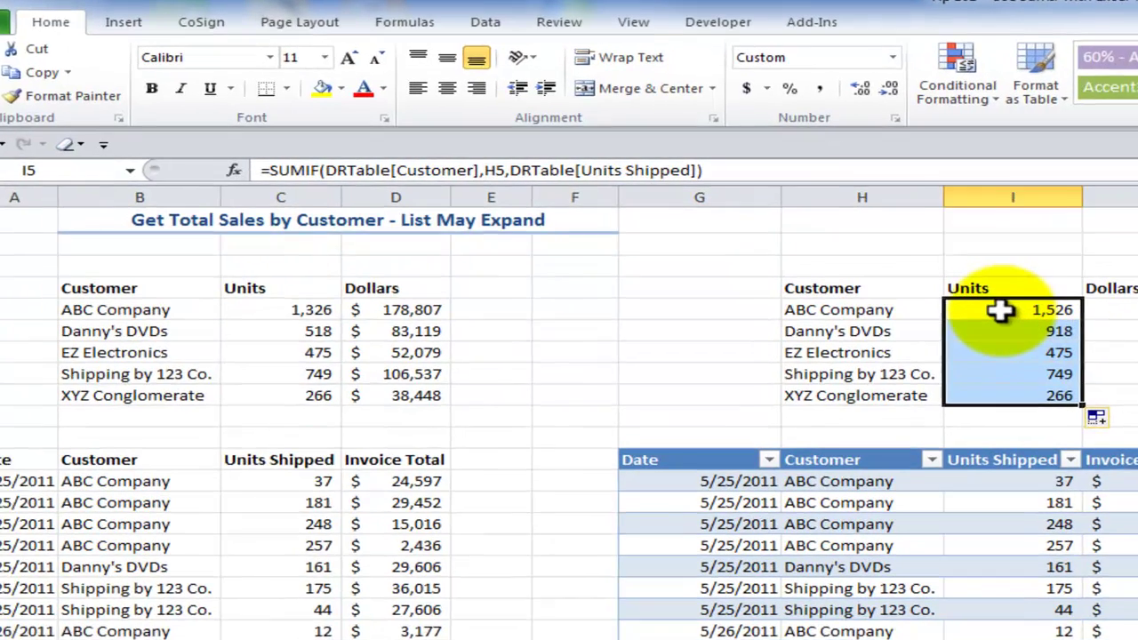
left_click(977, 296)
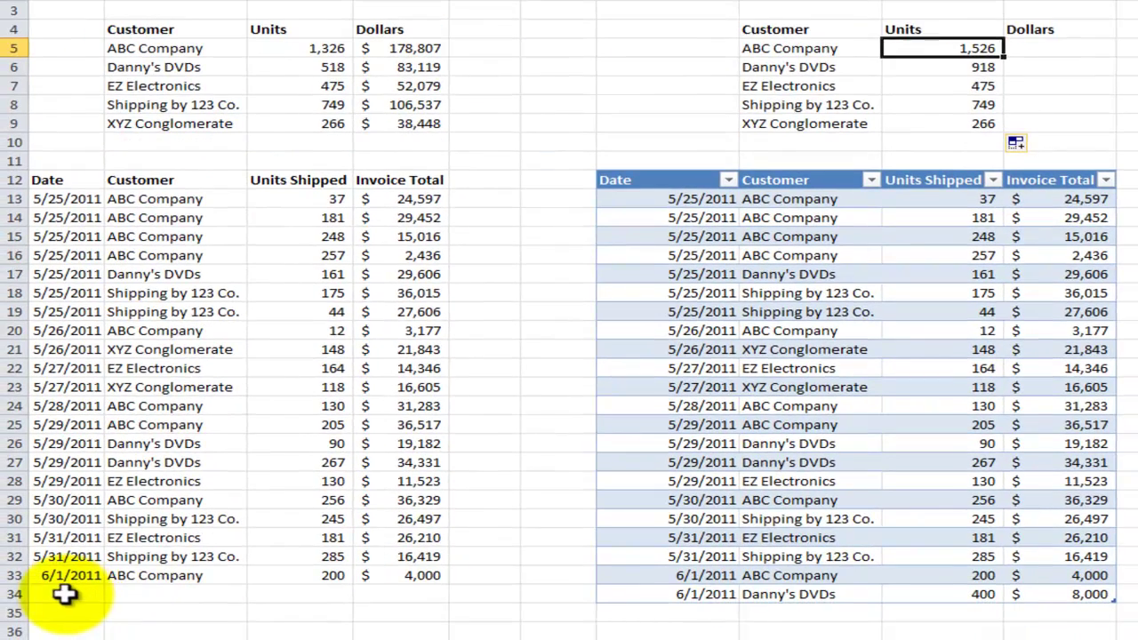
Add a record in row 34 of the original list: 6/1/2011, ABC Company, 250 units shipped, invoice total 5000
left_click(65, 594)
key("ctrl+shift+quotedbl")
key("Tab")
key("ctrl+shift+quotedbl")
key("Tab")
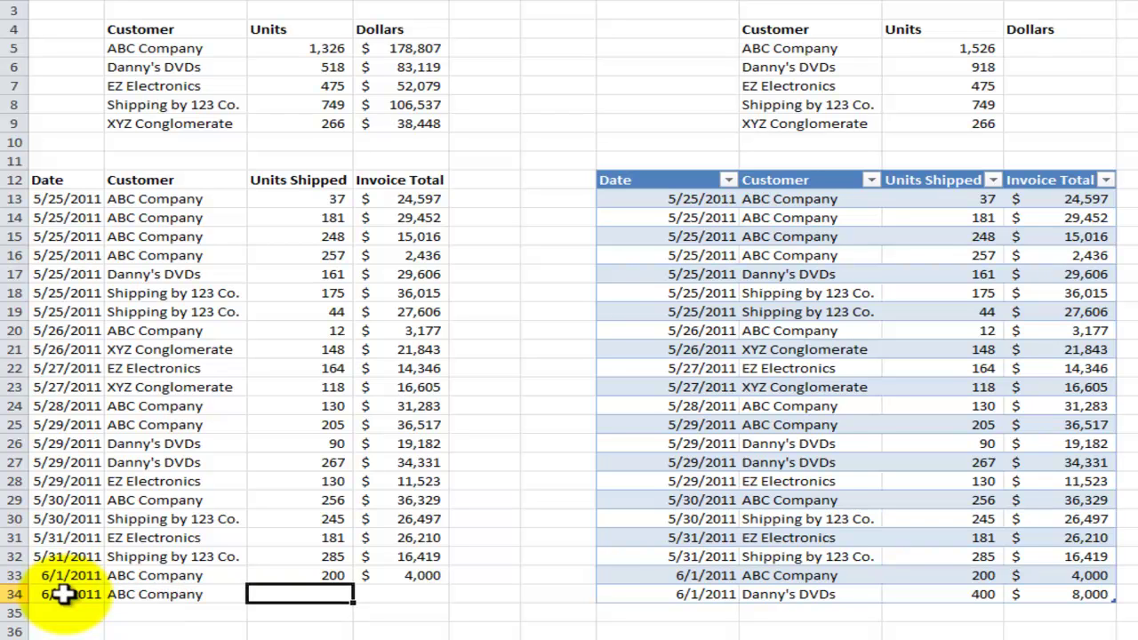
type("250")
key("Tab")
type("5")
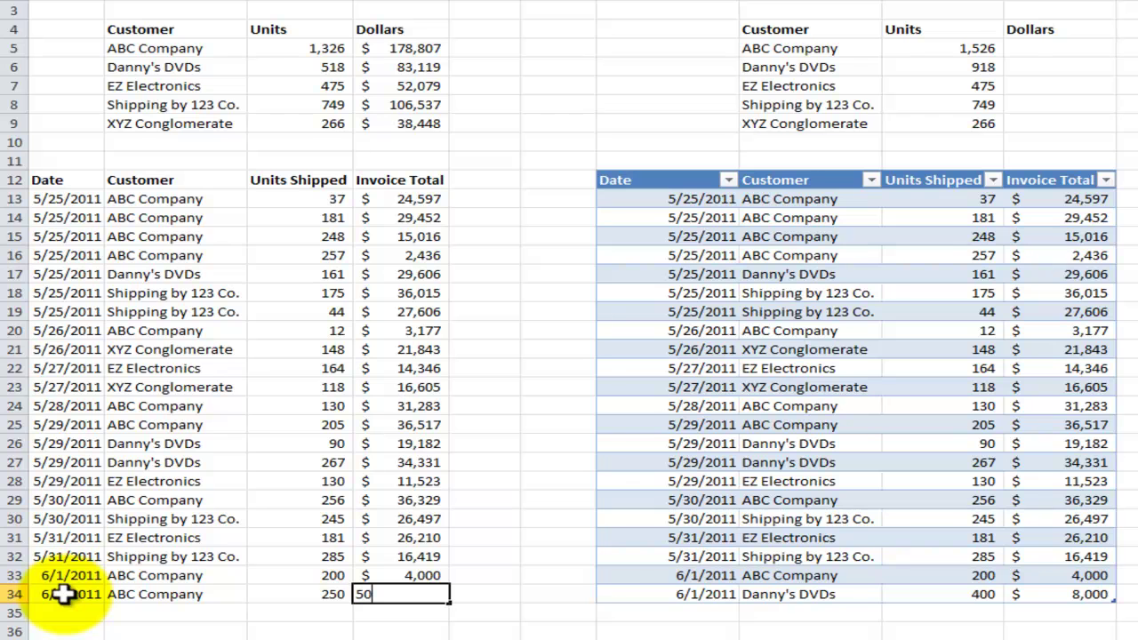
key("Return")
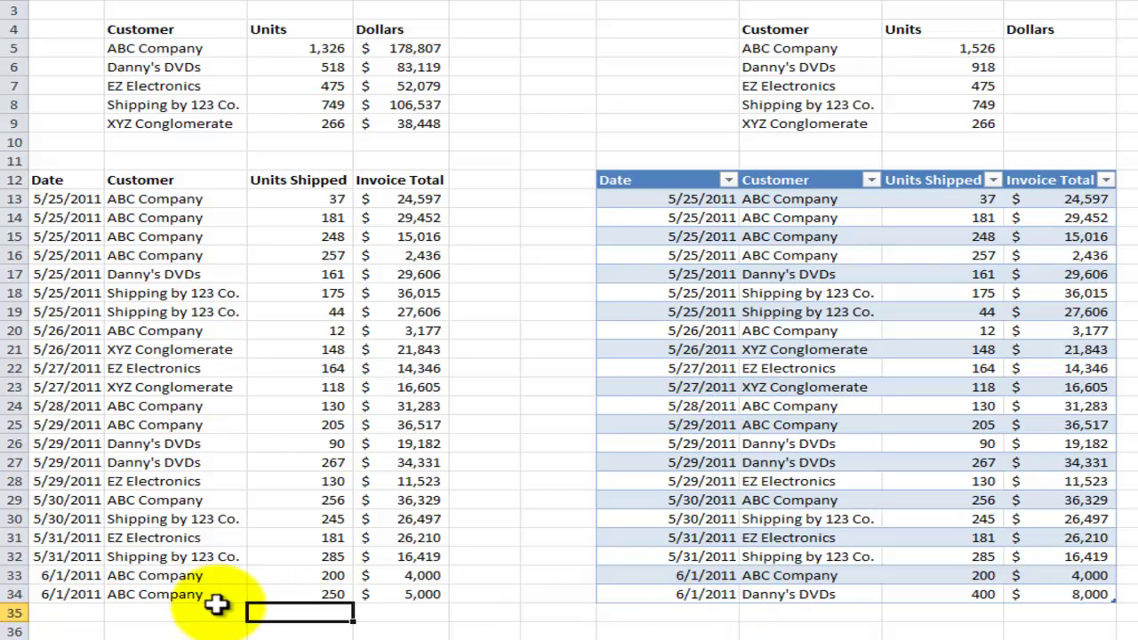
Copy the row 34 record into the first empty row beneath DRTable and check the ABC Company units total in I5
left_click_drag(89, 594, 387, 594)
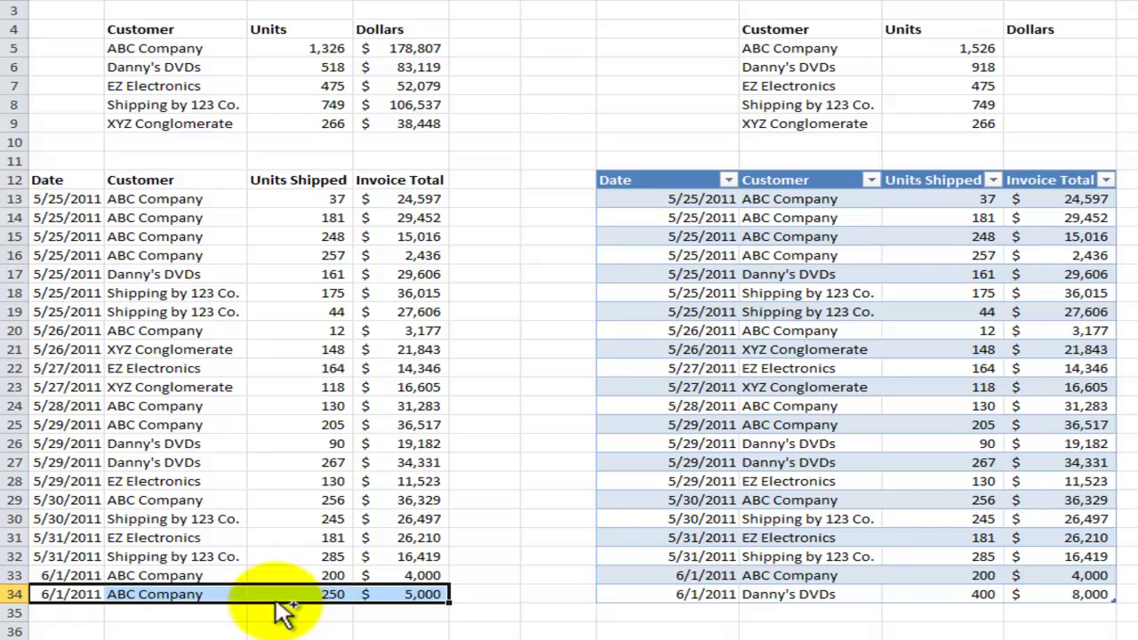
left_click_drag(278, 604, 984, 624)
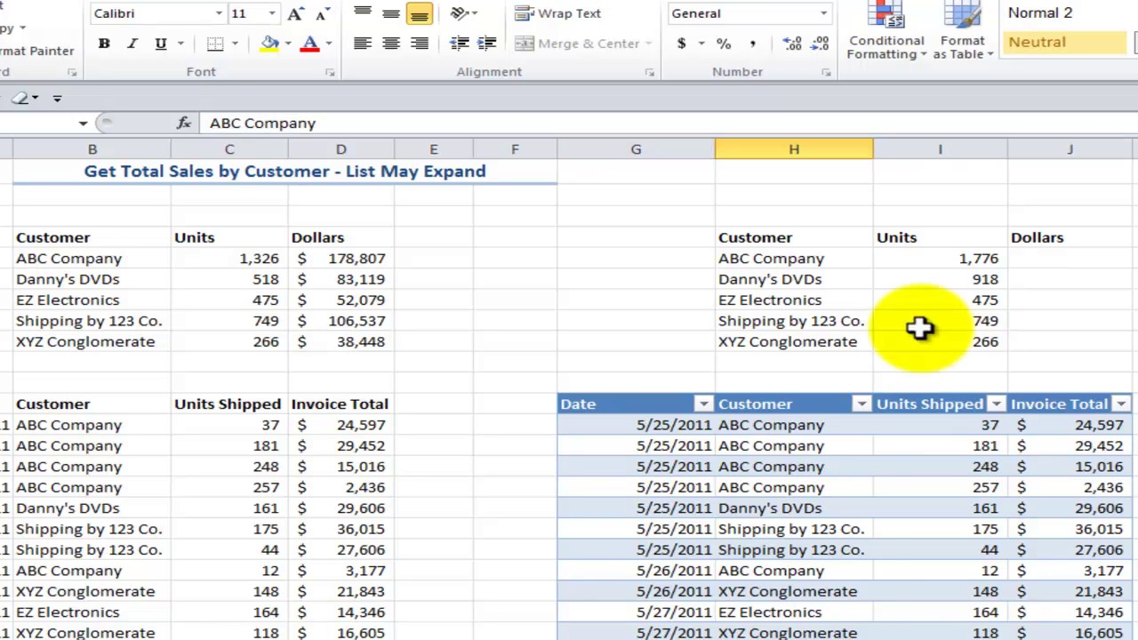
left_click(965, 259)
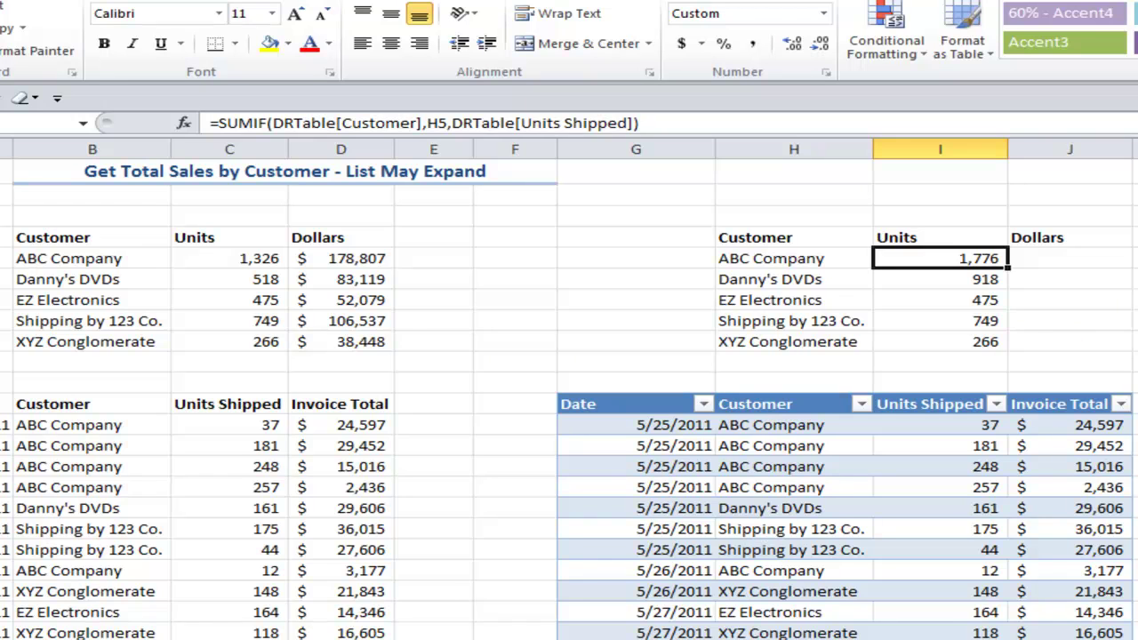
Begin a SUMIF formula in J5 with the table column DRTable[Customer] as its range
left_click(1056, 255)
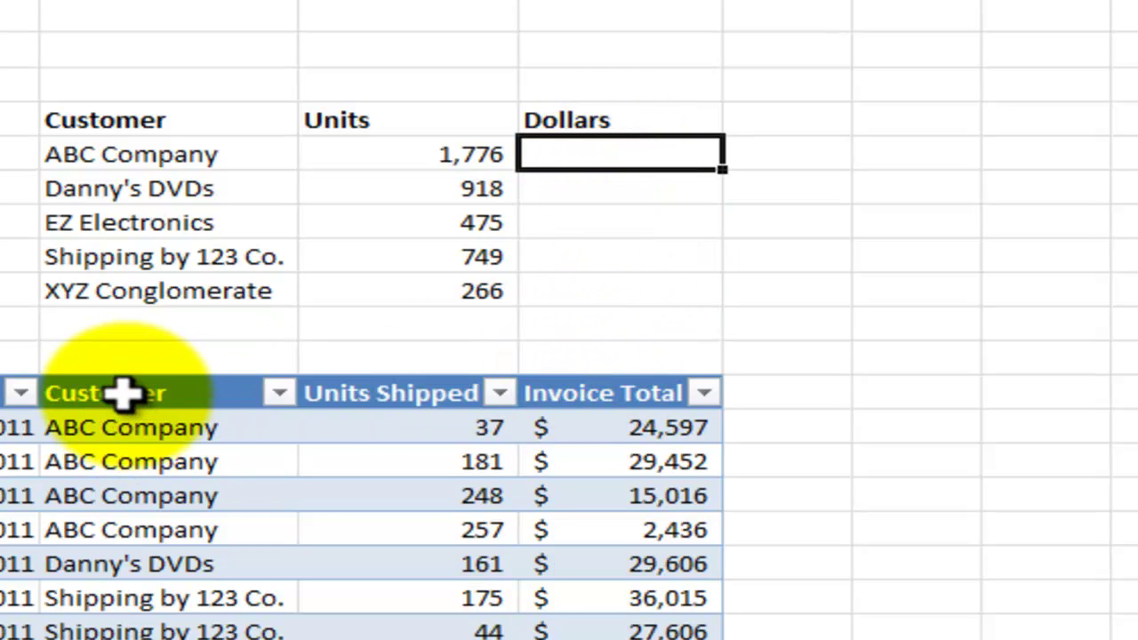
type("=sumif")
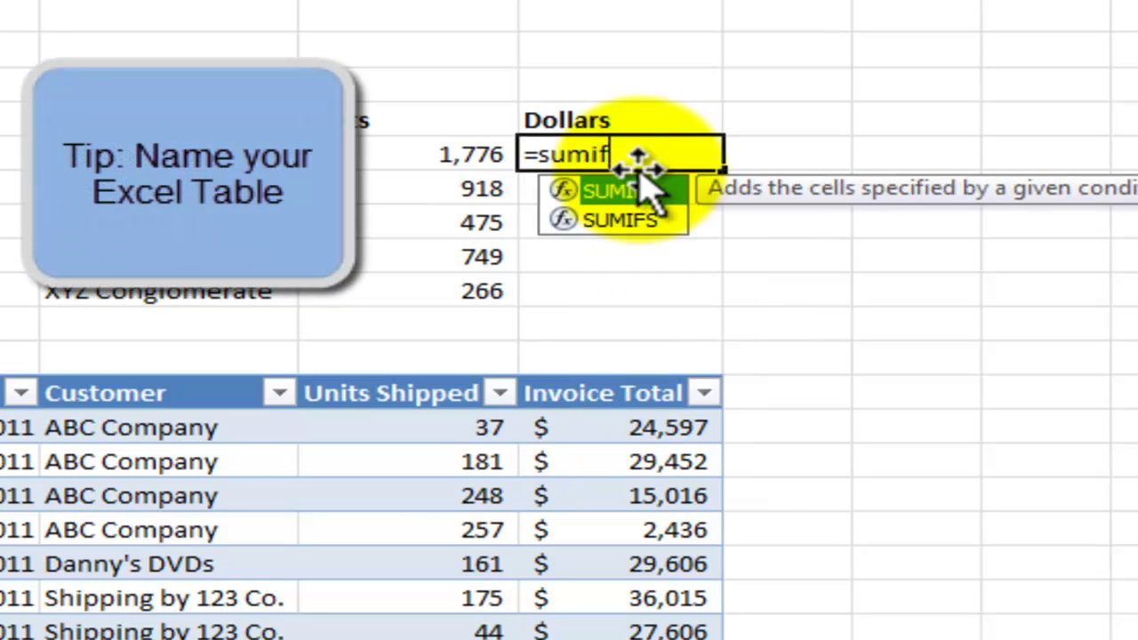
key("Tab")
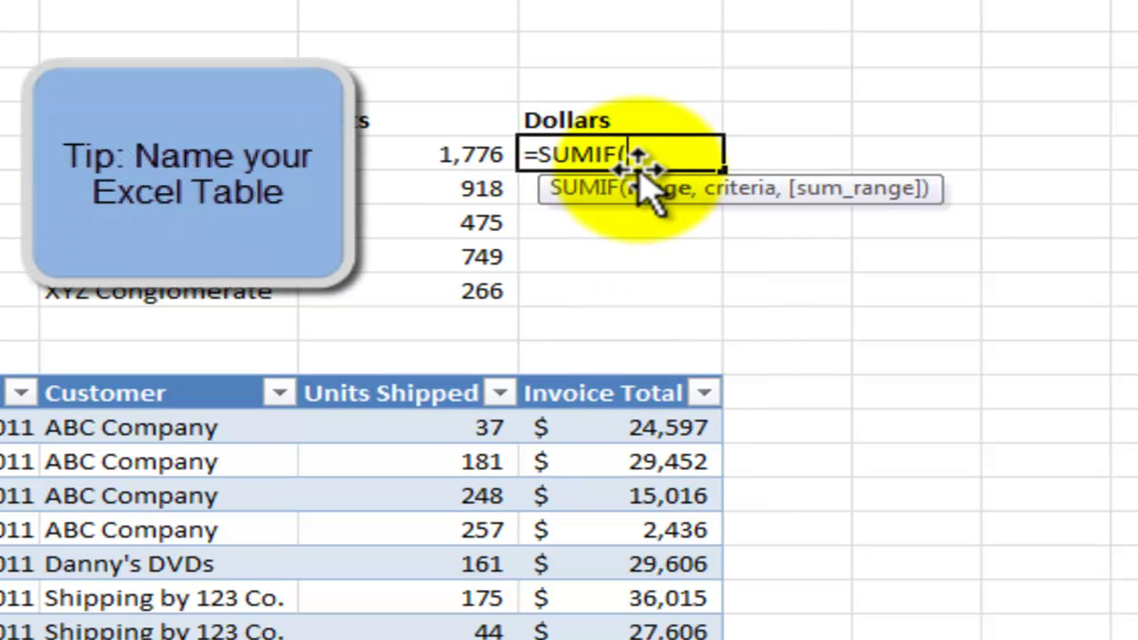
type("dr")
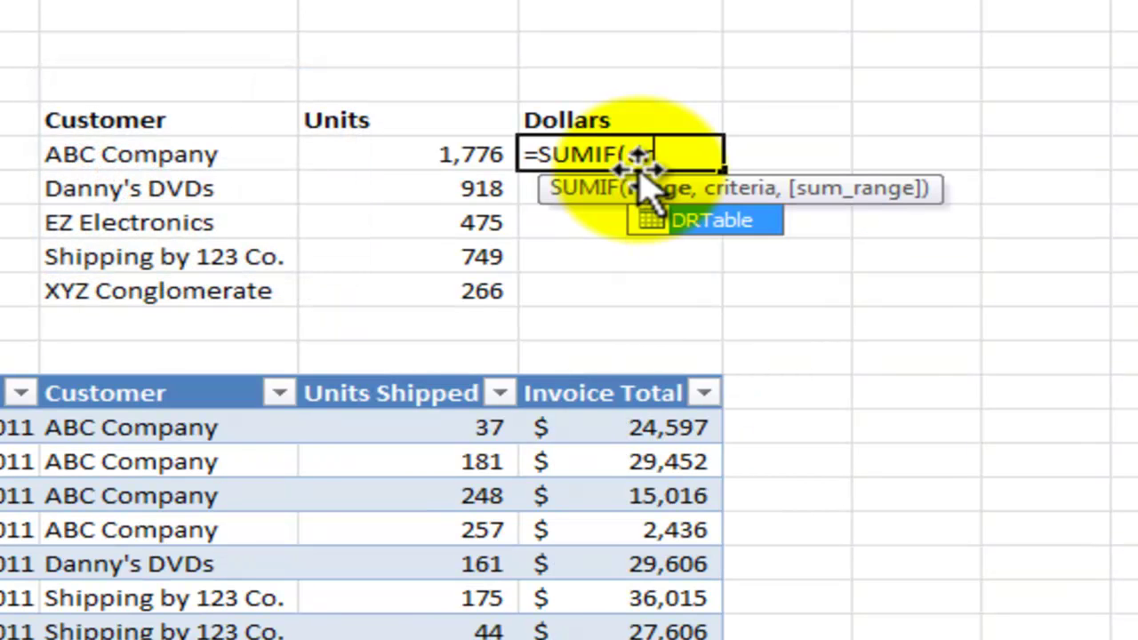
key("Tab")
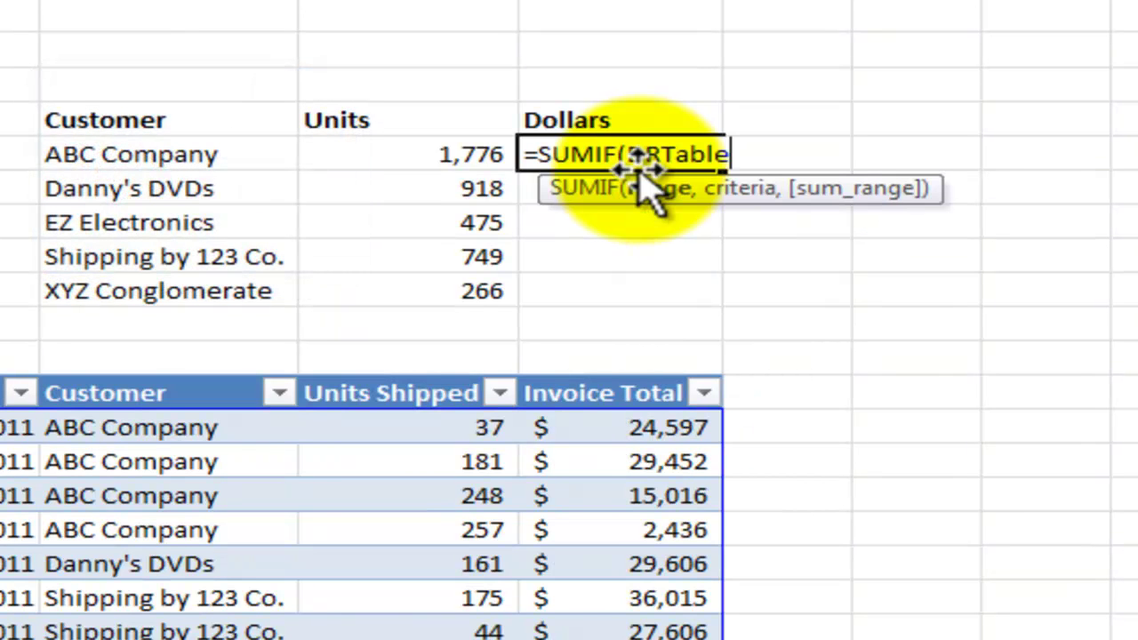
type("[")
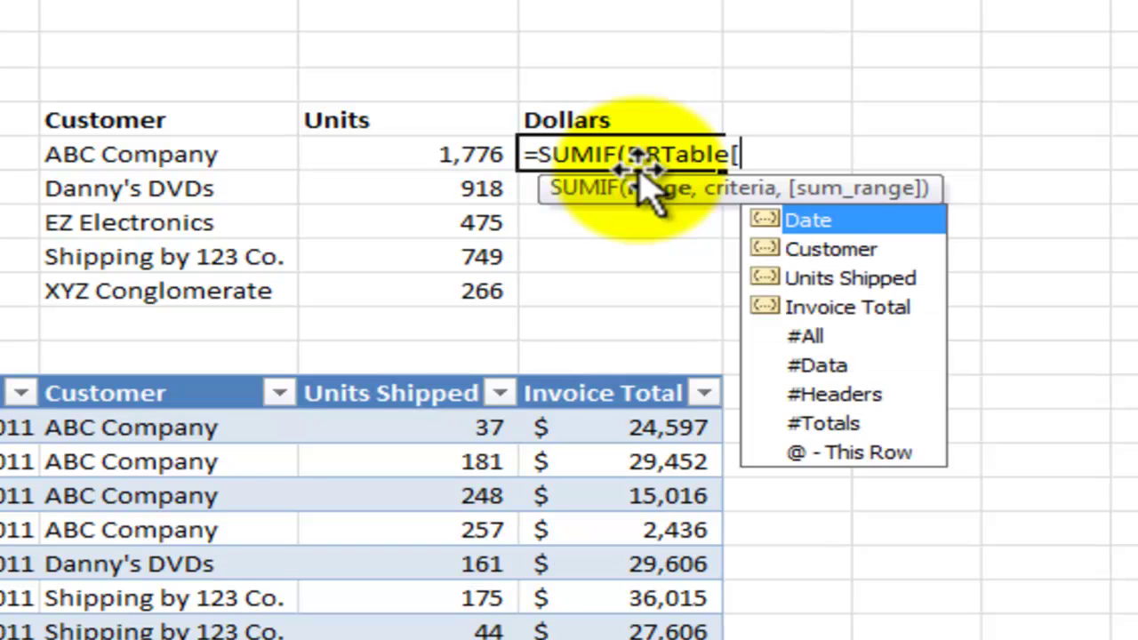
left_click(870, 252)
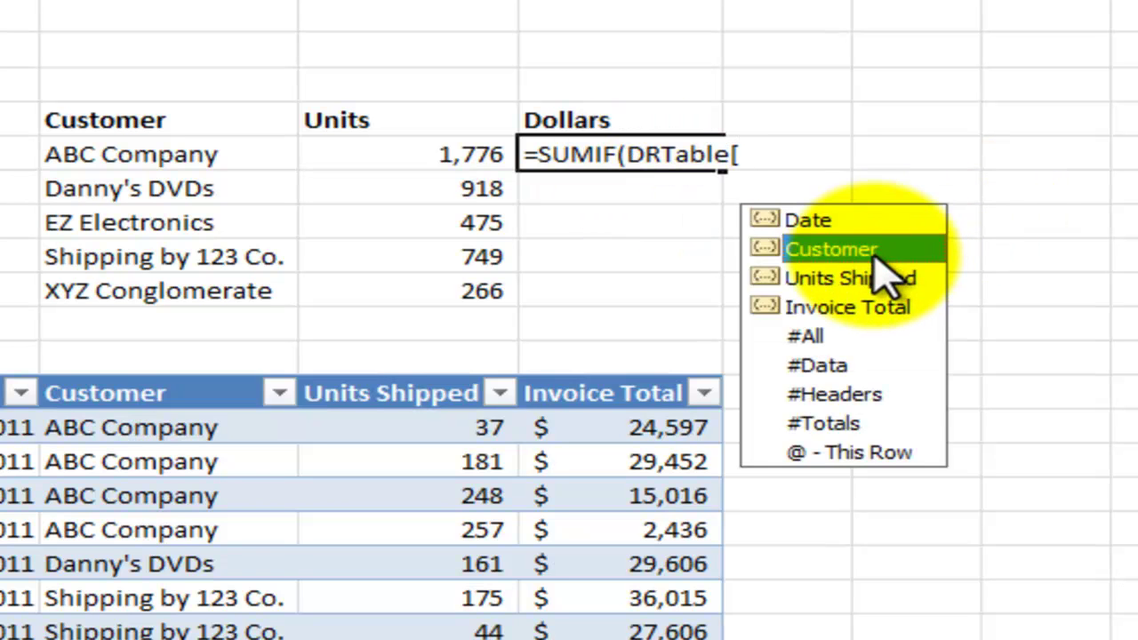
double_click(872, 252)
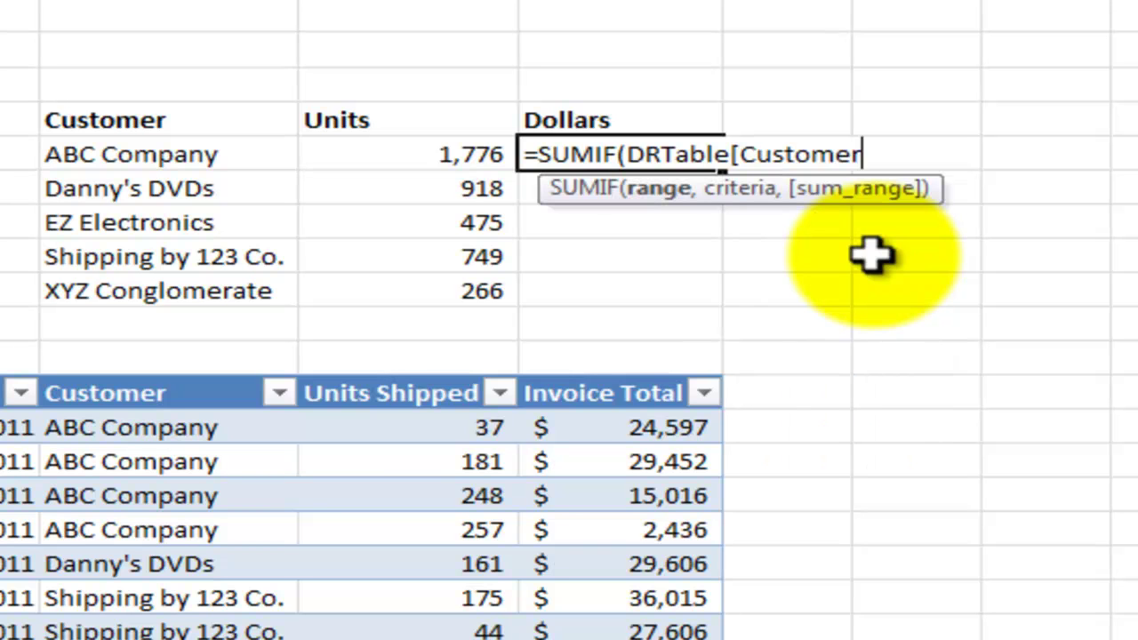
type("]")
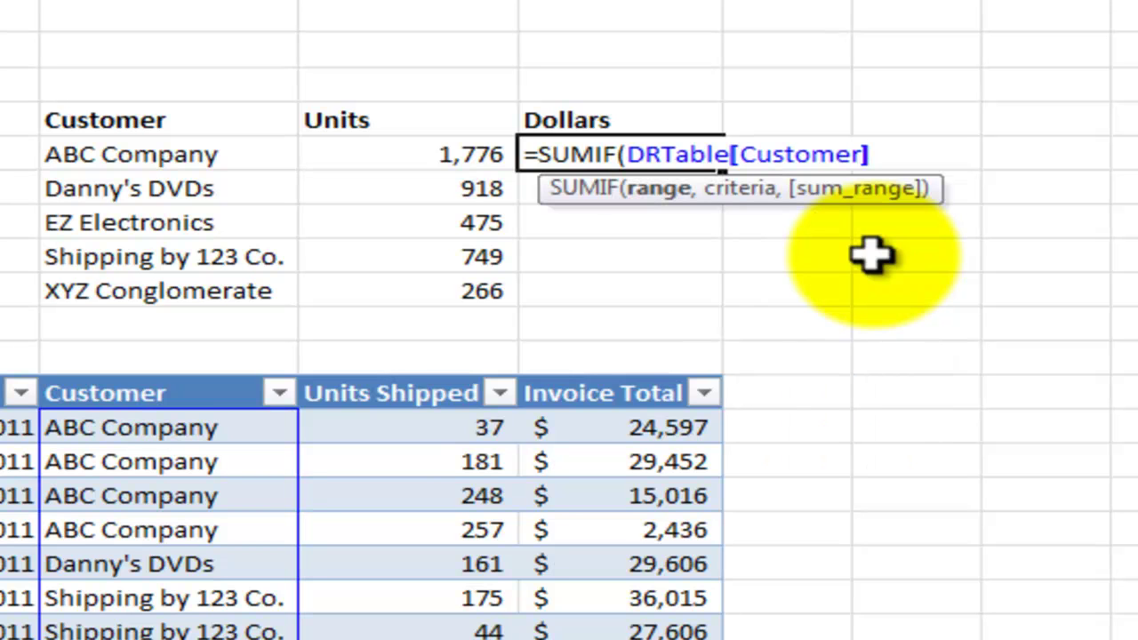
type(",")
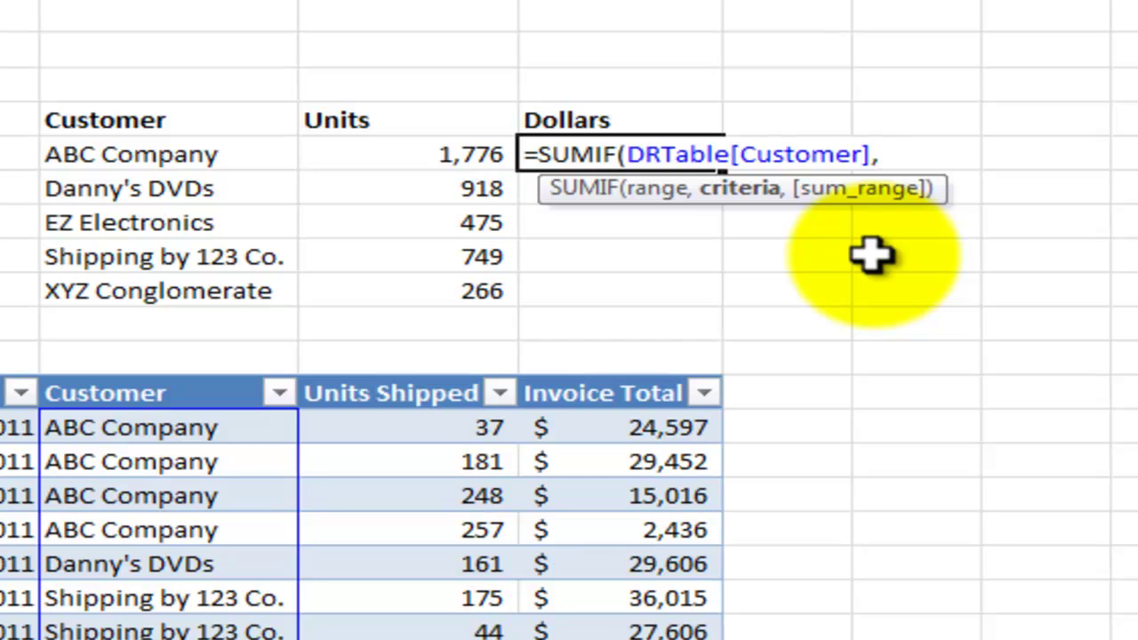
Complete the J5 SUMIF formula with H5 as the criteria and DRTable[Invoice Total] as the sum range
left_click(166, 155)
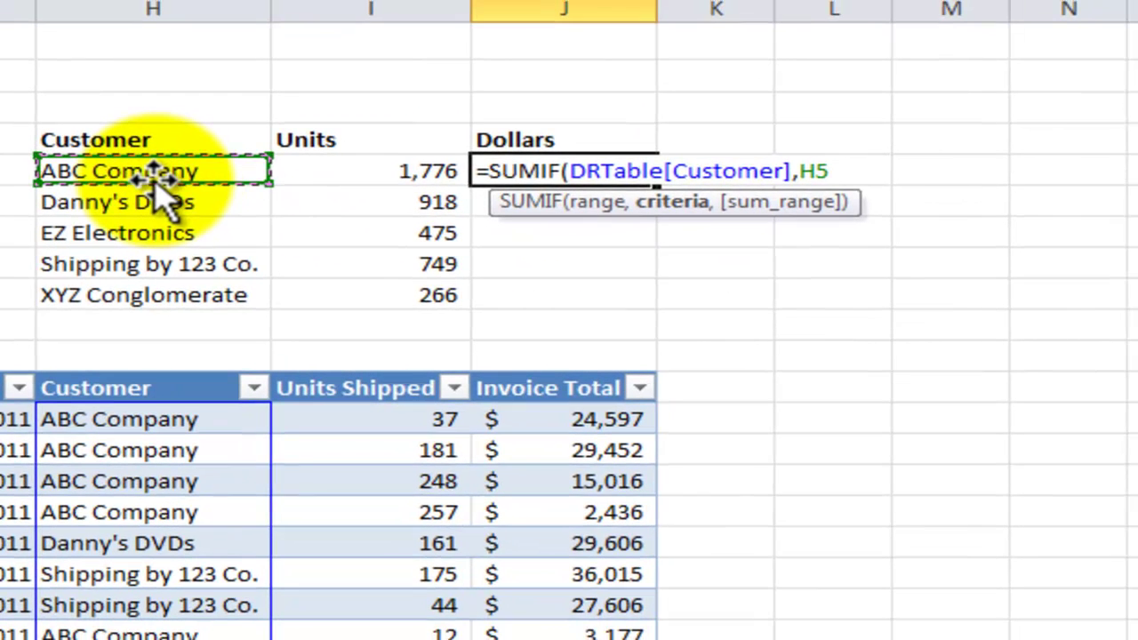
type(",")
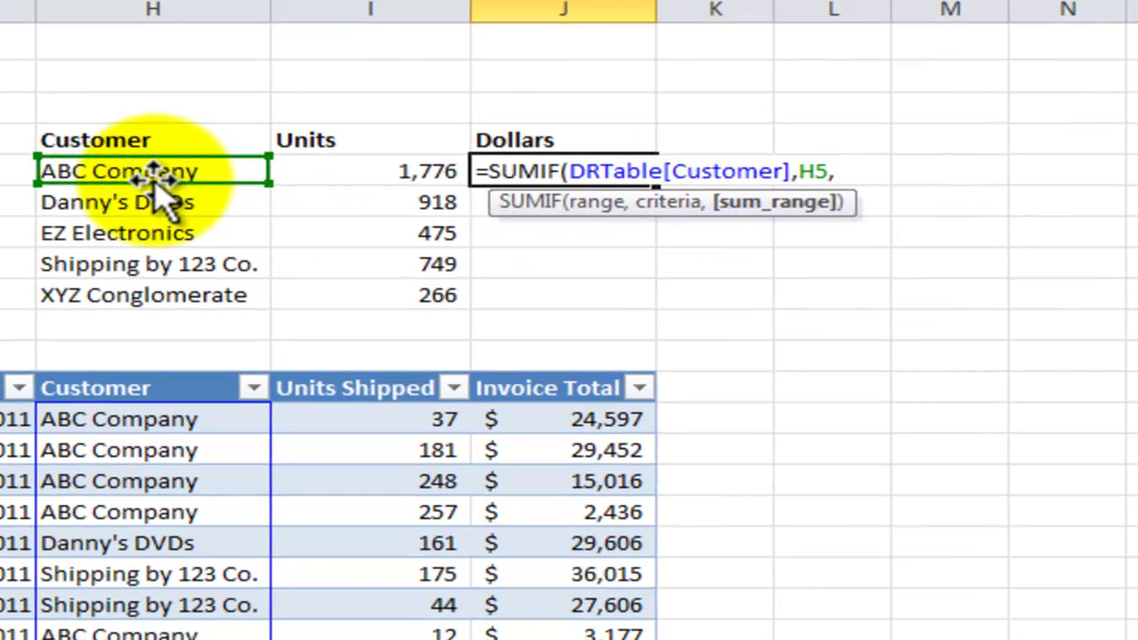
type("dr")
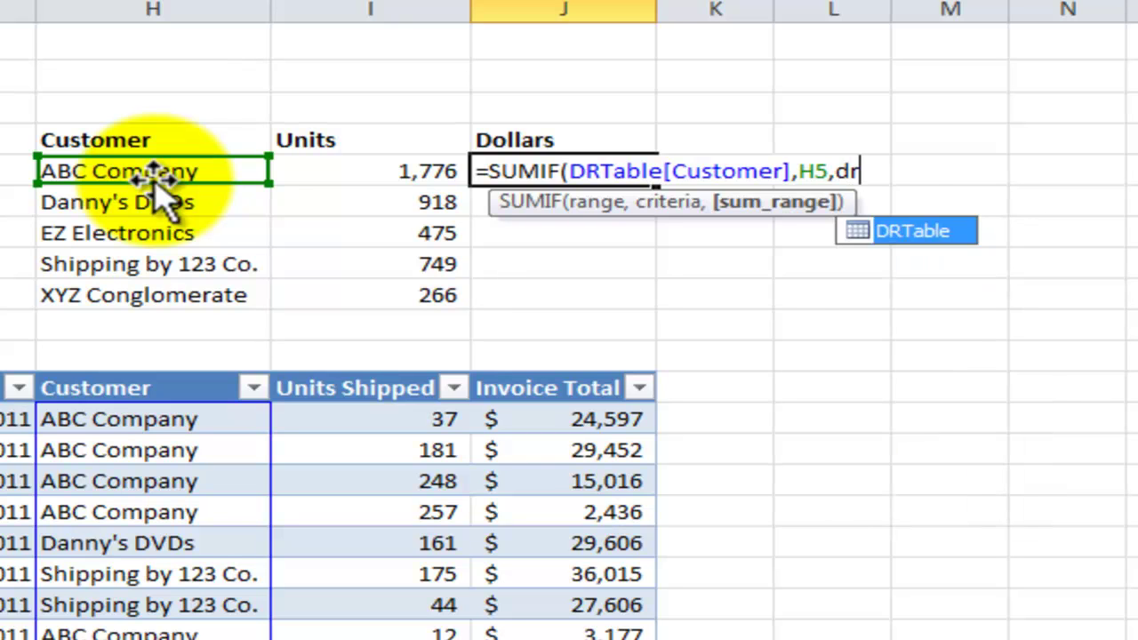
key("Tab")
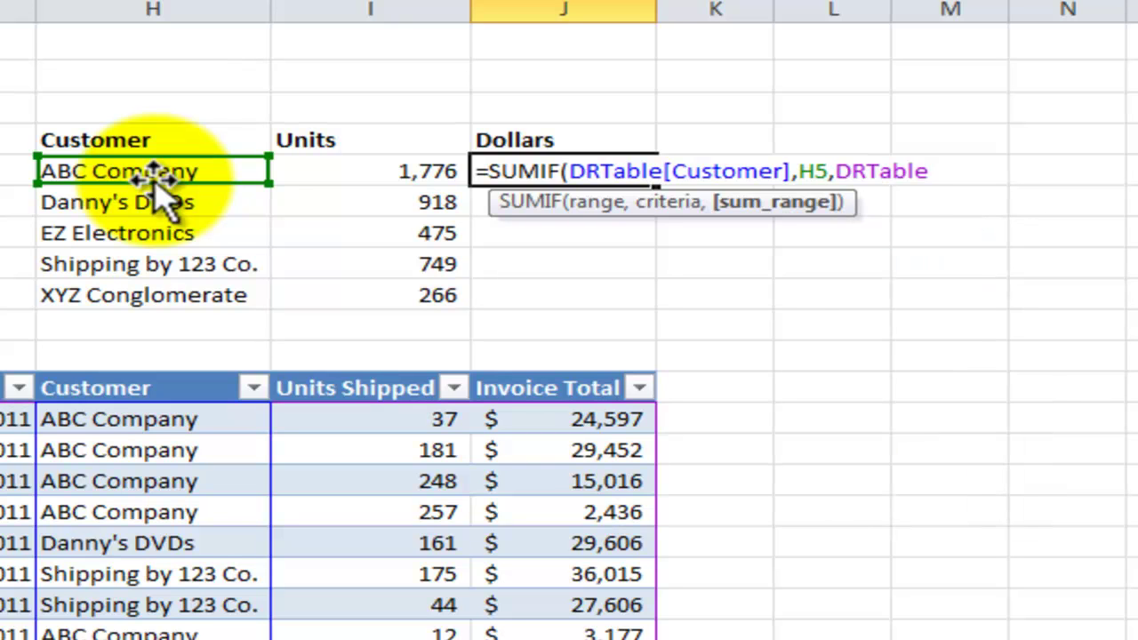
type("[")
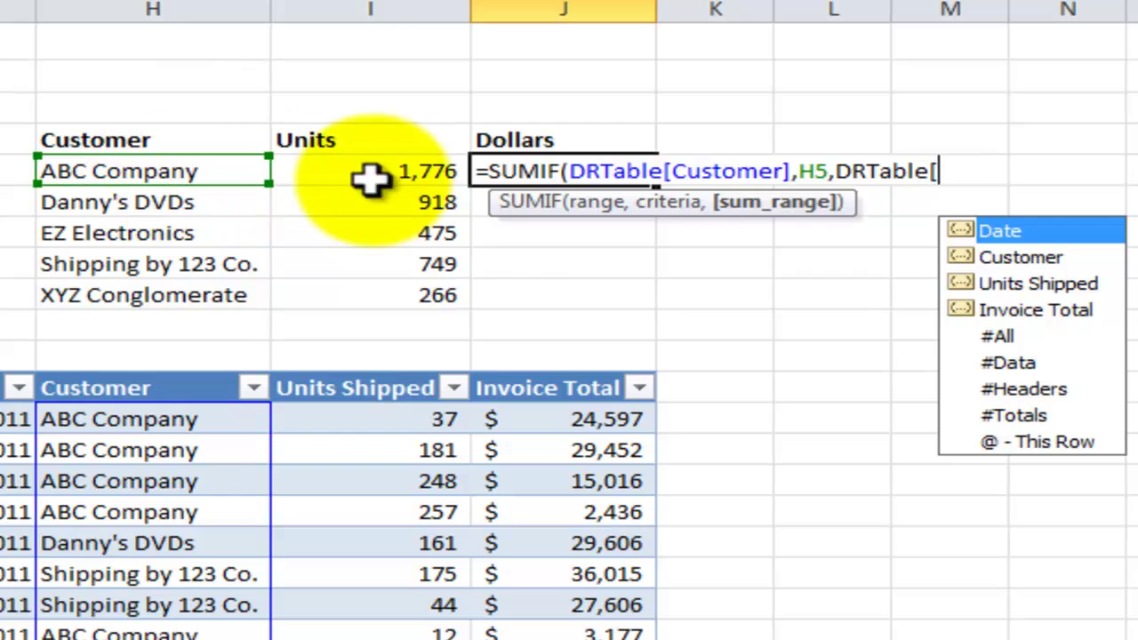
left_click(1063, 312)
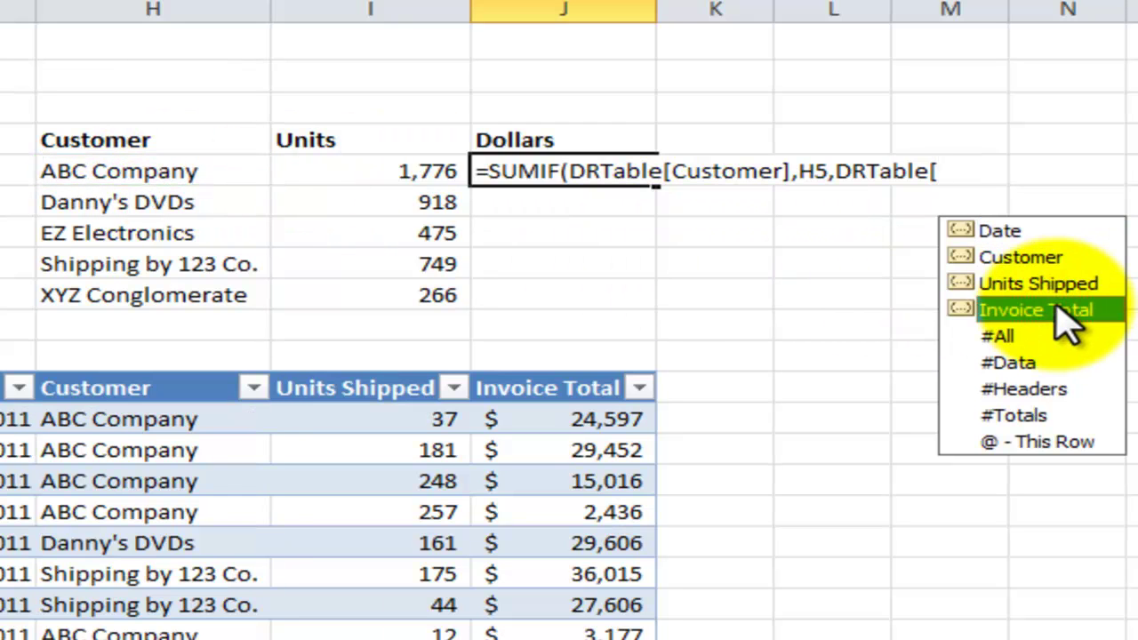
double_click(1058, 311)
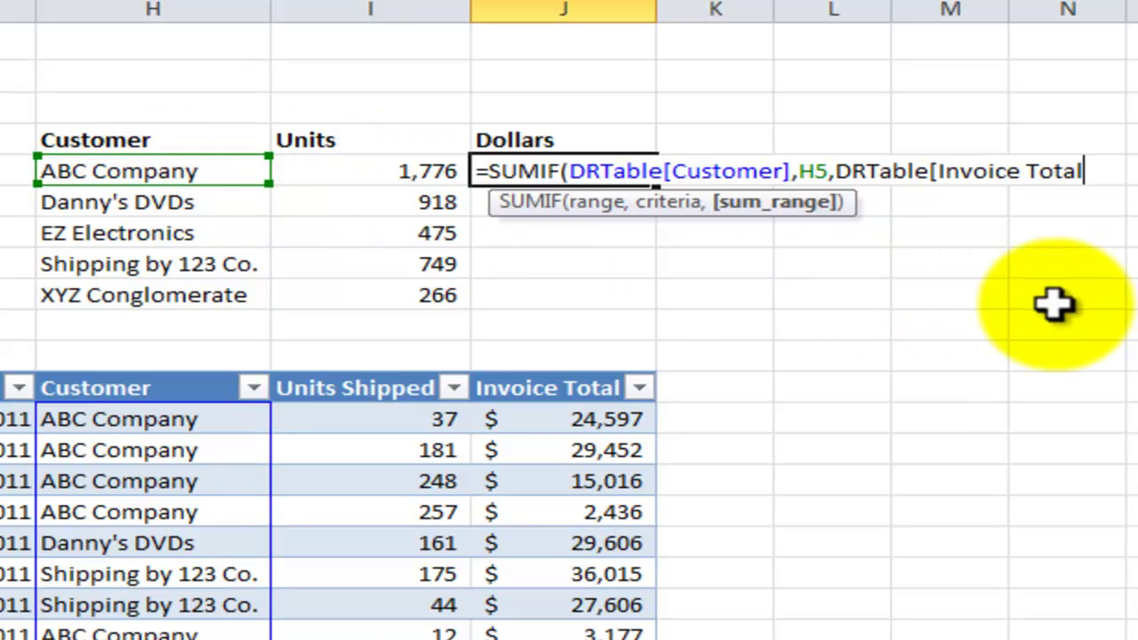
type("]")
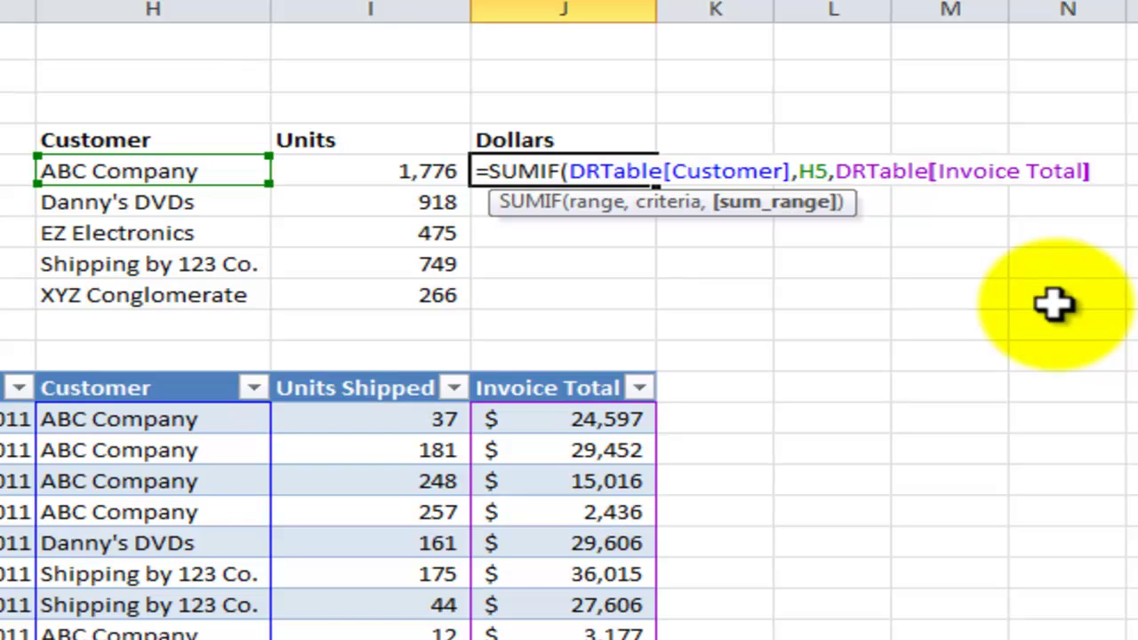
type(")")
key("ctrl+Return")
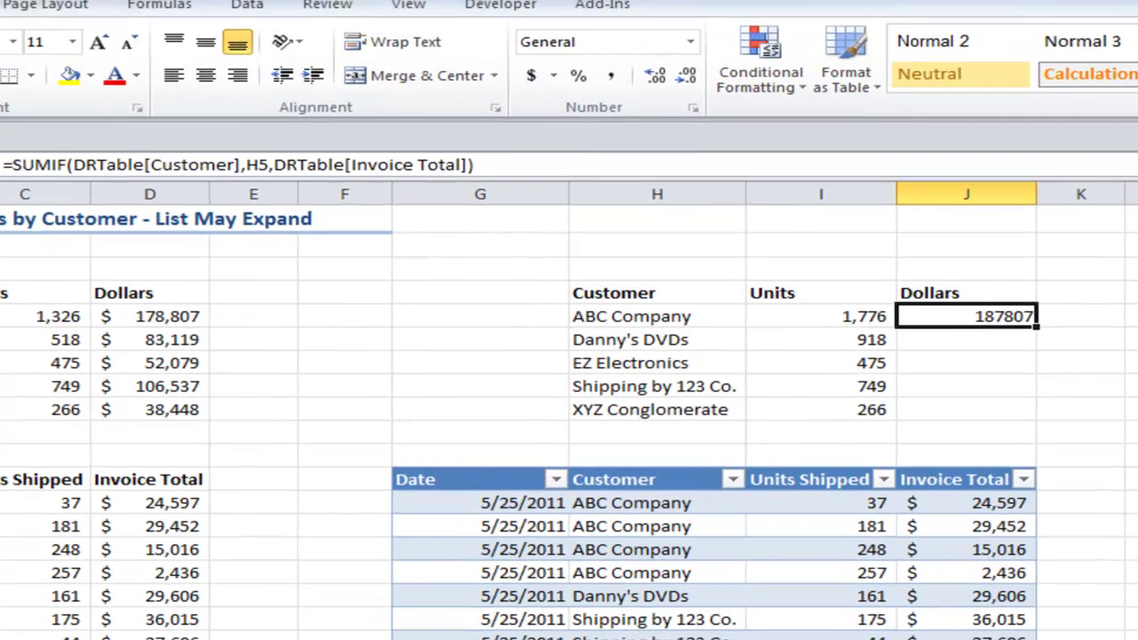
Copy the number format of the original dollars total in D5 onto J5:J9 and fill the J5 formula down through J9
left_click(185, 320)
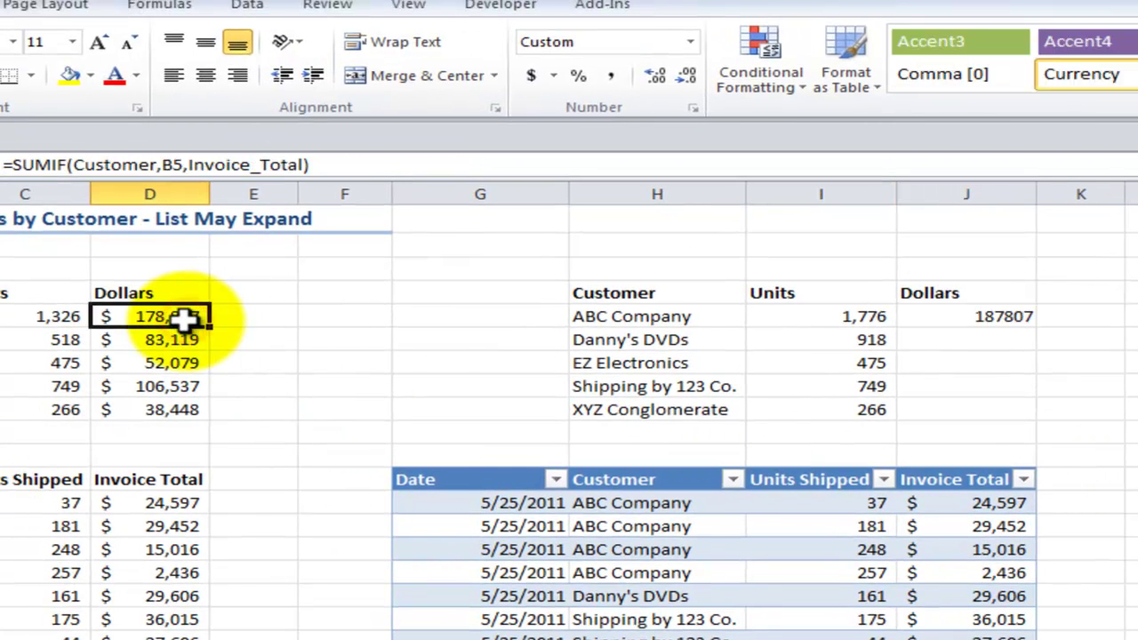
right_click(184, 320)
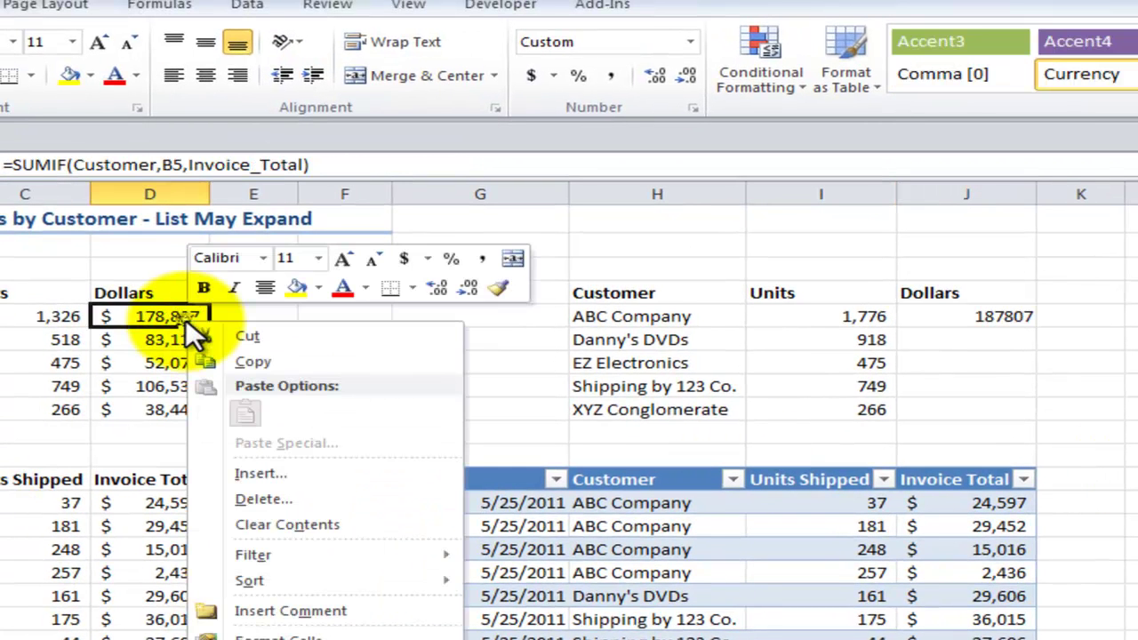
left_click(495, 285)
left_click_drag(973, 320, 986, 408)
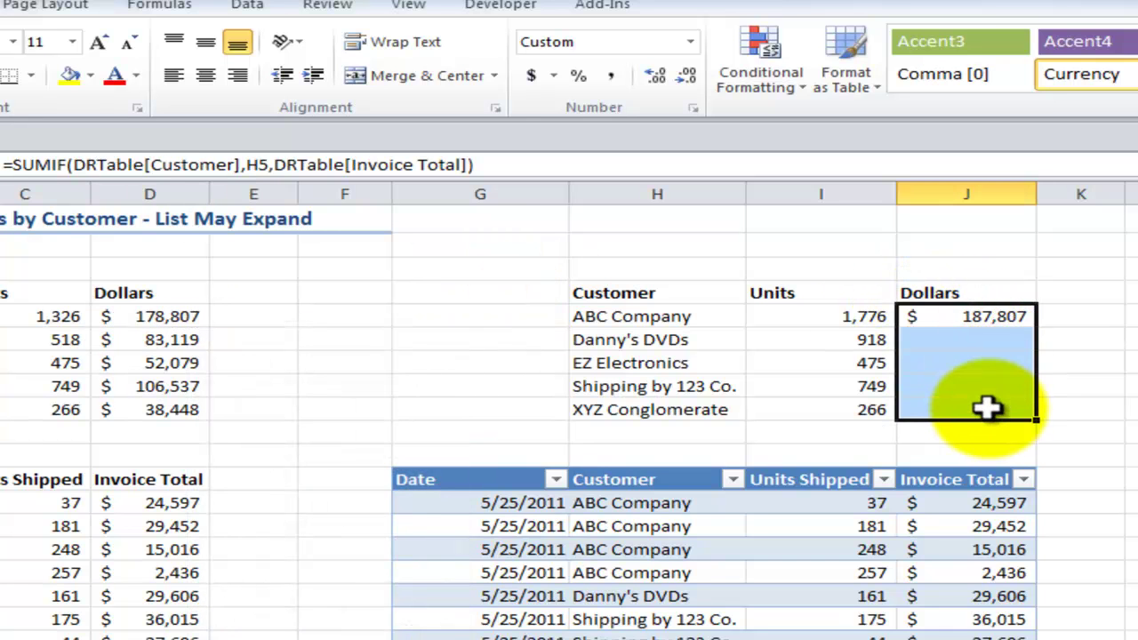
left_click(978, 317)
double_click(1036, 328)
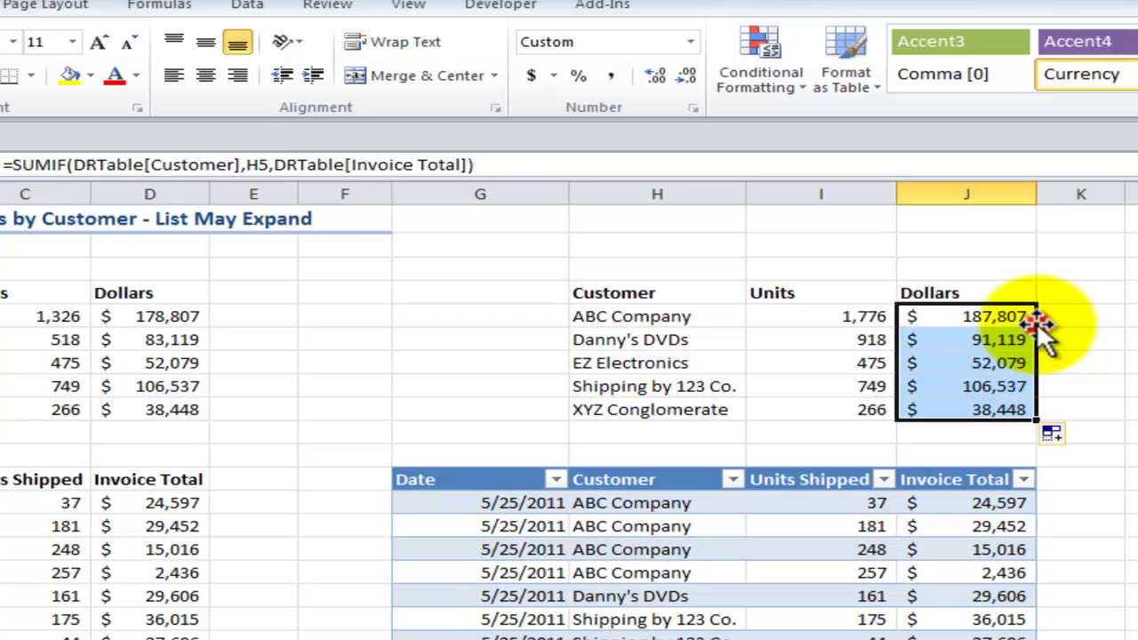
Review the structured table references in the J5 SUMIF formula, leaving the formula as it is
left_click(953, 317)
double_click(953, 317)
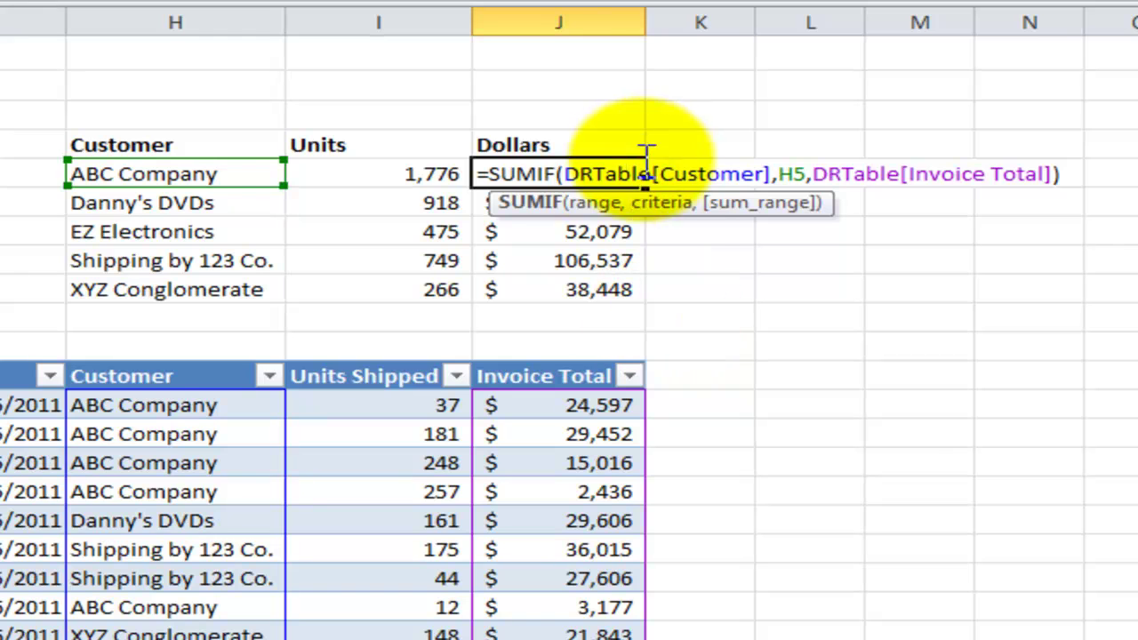
left_click(565, 174)
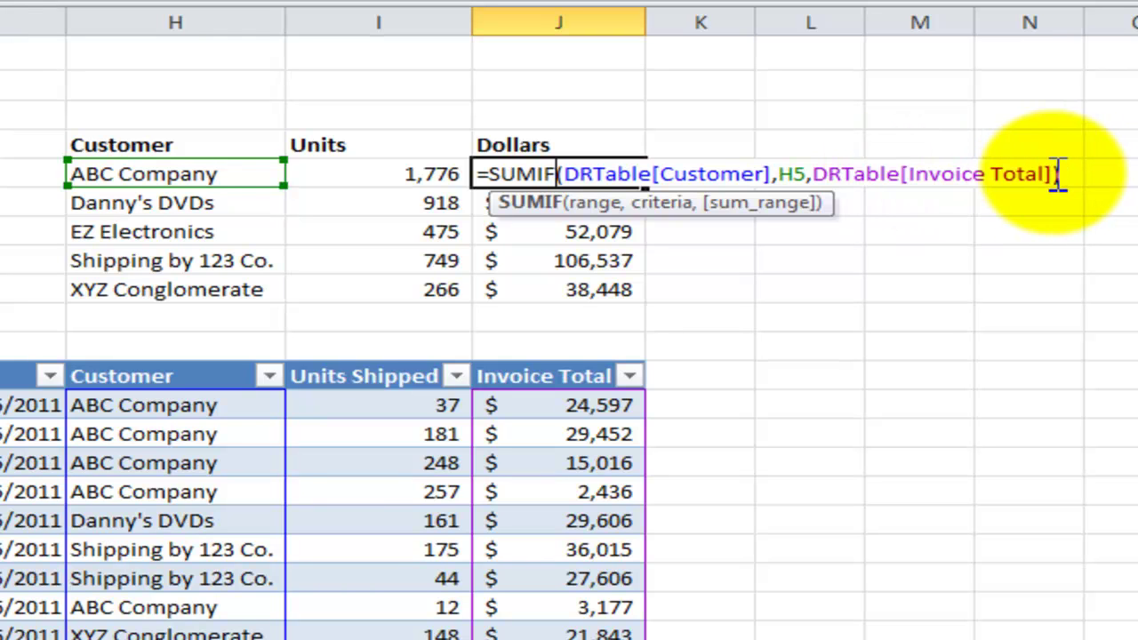
key("ctrl+Return")
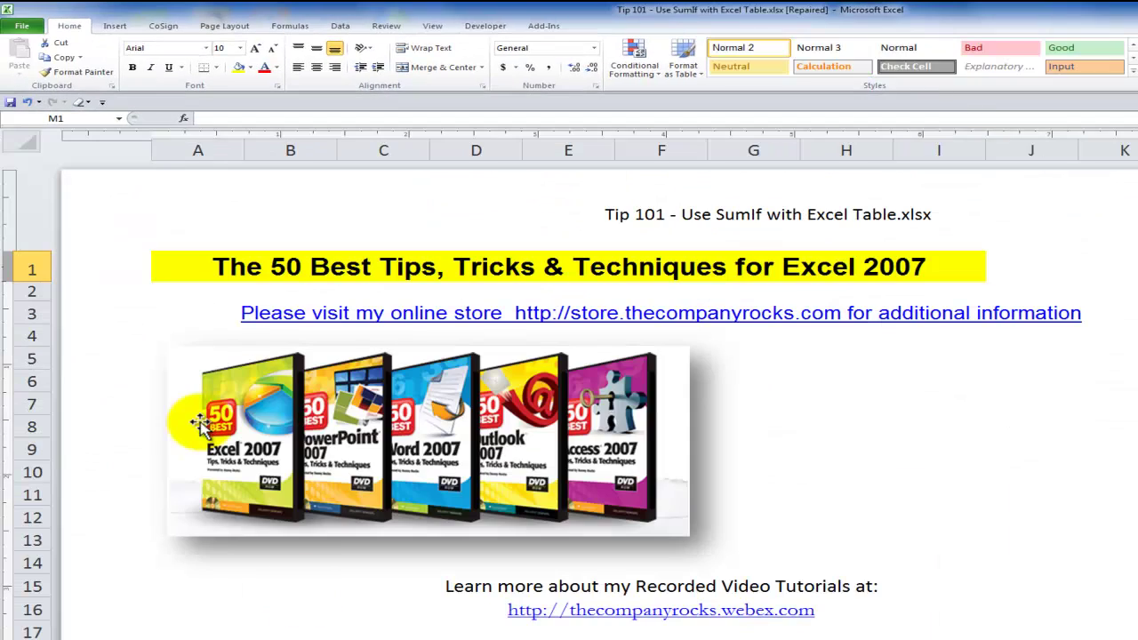
left_click(231, 338)
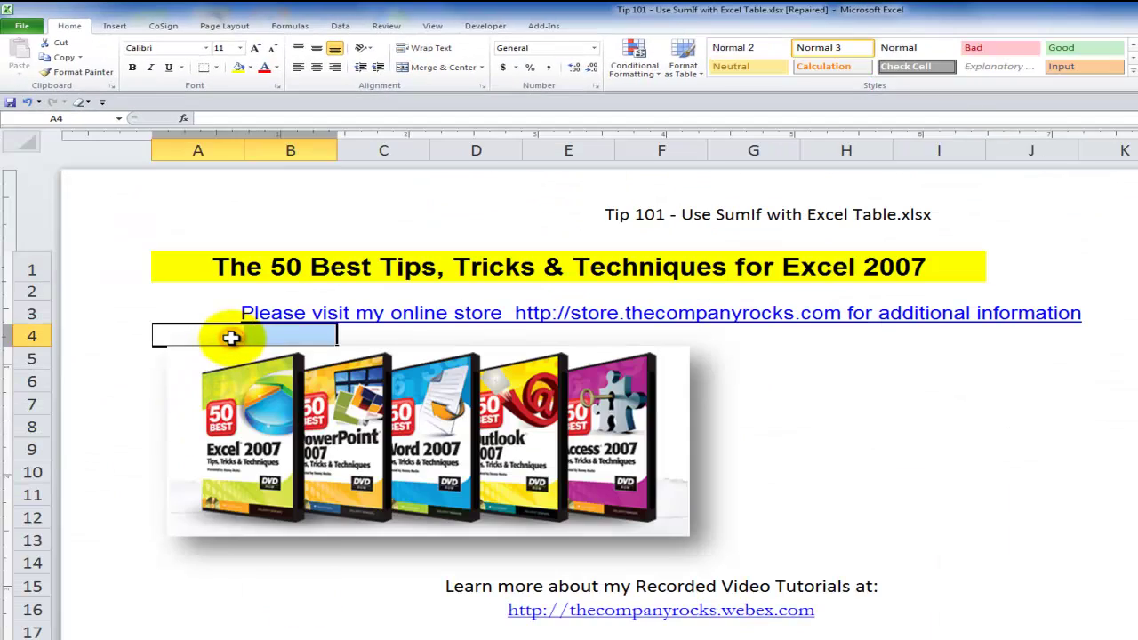